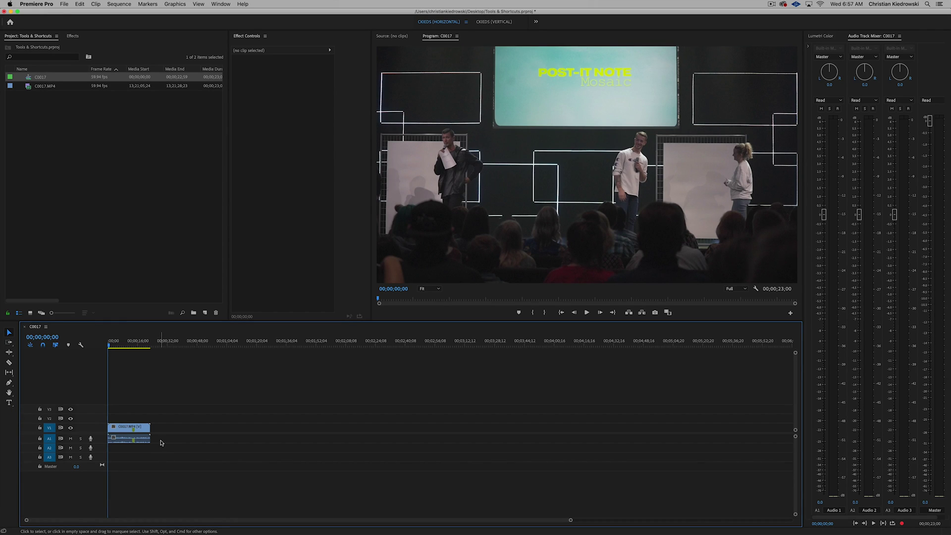
Step: Fit the whole C0017 sequence in the timeline and zoom out and back in around its selected clip
key(backslash)
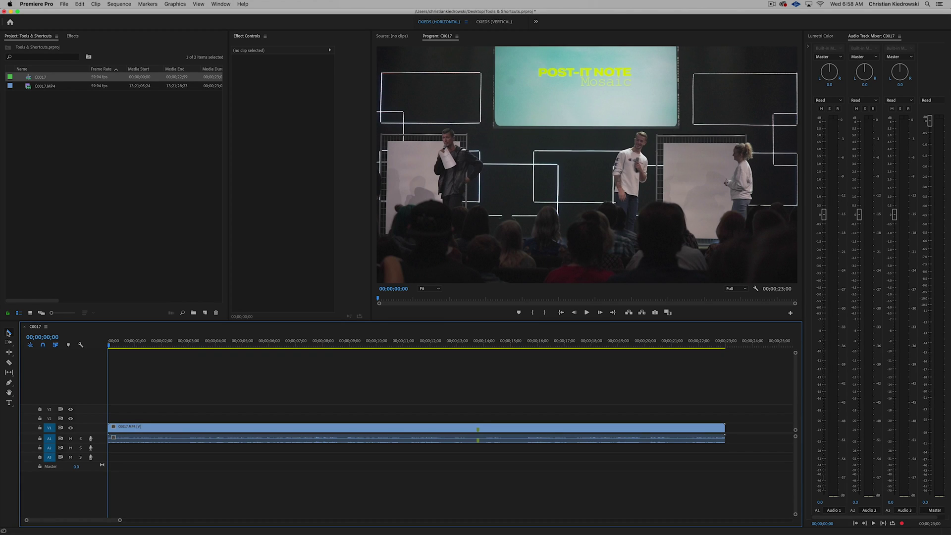
click(188, 428)
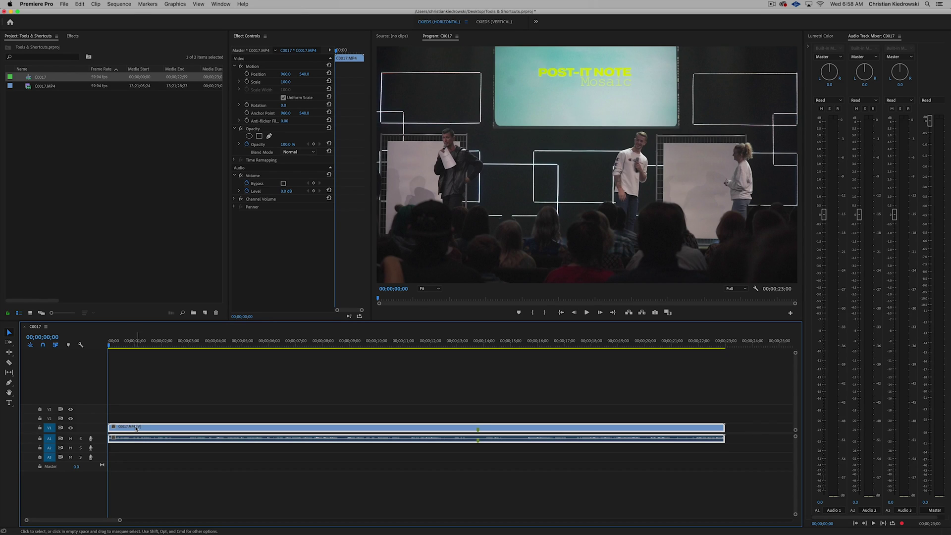
key(minus)
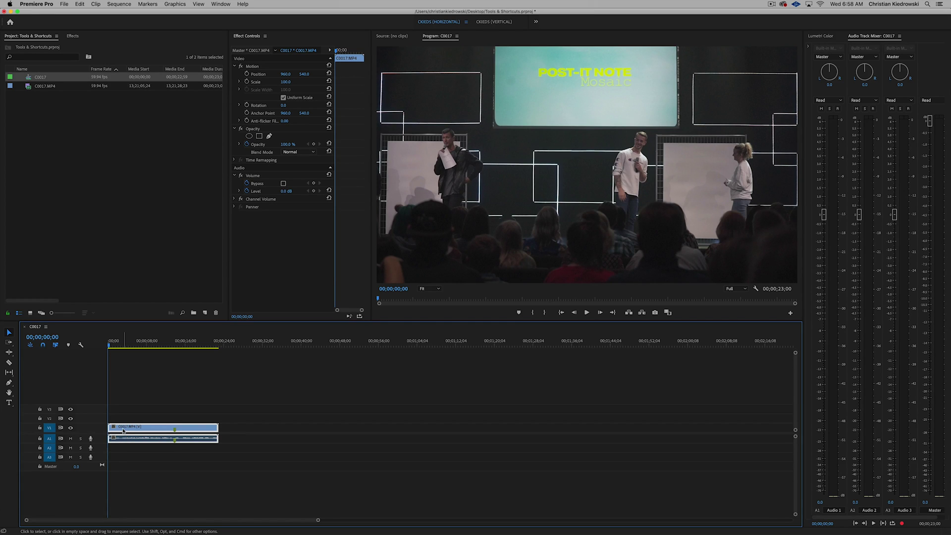
key(minus)
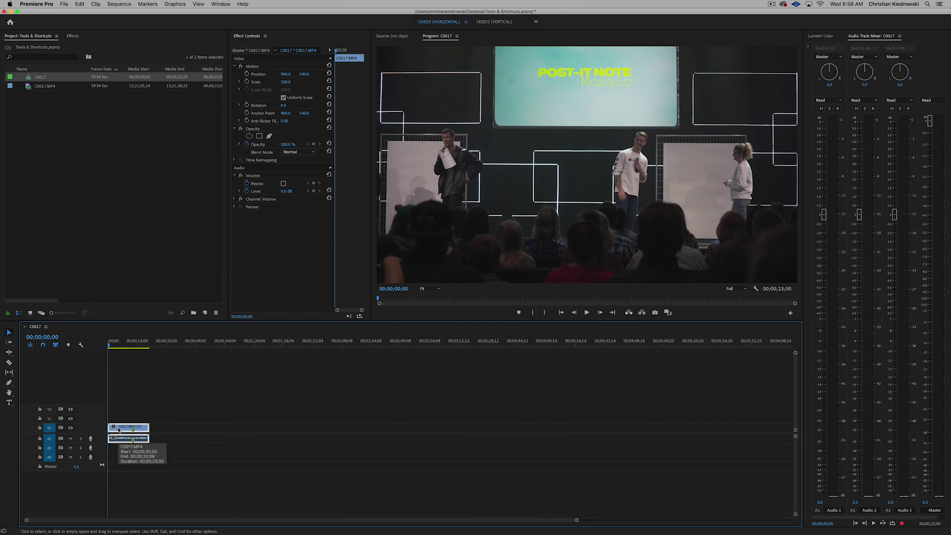
key(equal)
key(equal)
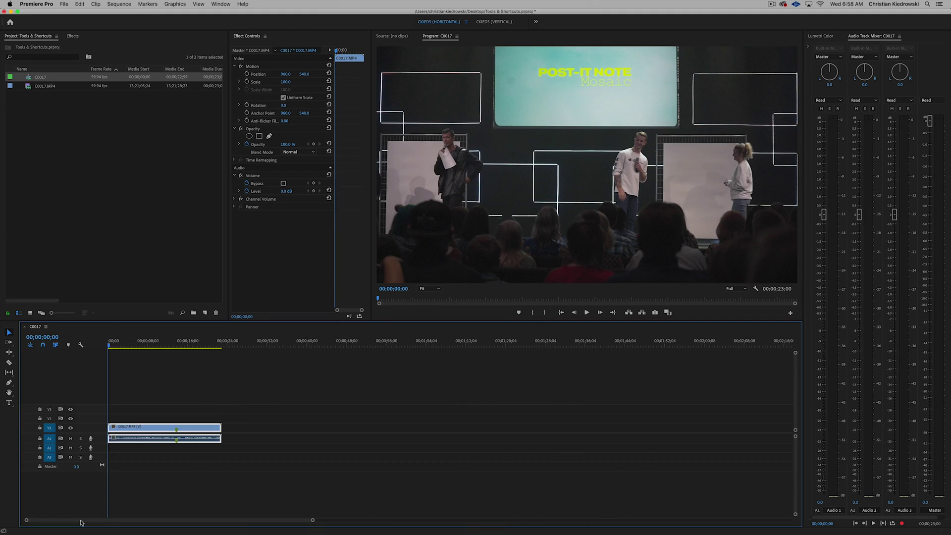
Step: Increase the height of the video tracks and return them to their previous size
key(super+equal)
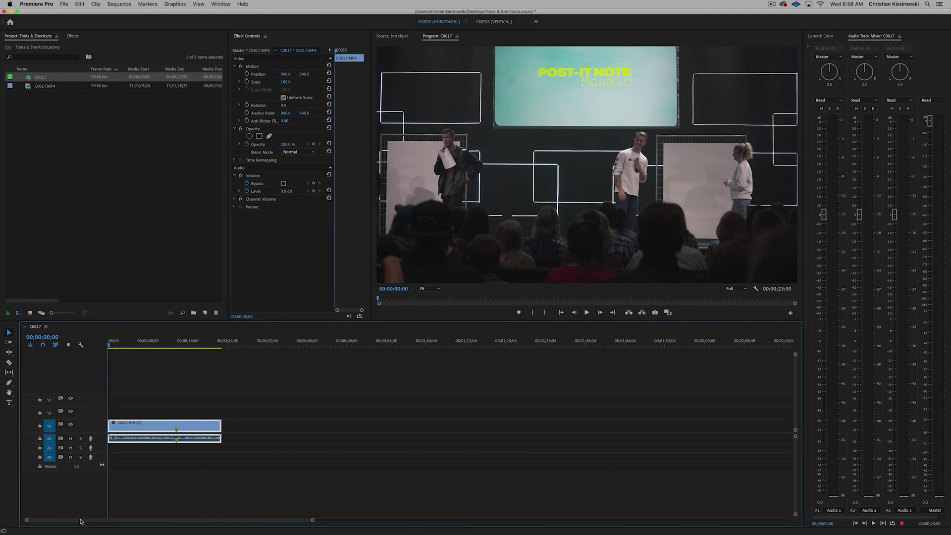
key(super+minus)
Step: Examine the C0017.MP4 clip at different timeline zoom levels, from the full sequence to a close-up
key(equal)
key(equal)
key(minus)
key(minus)
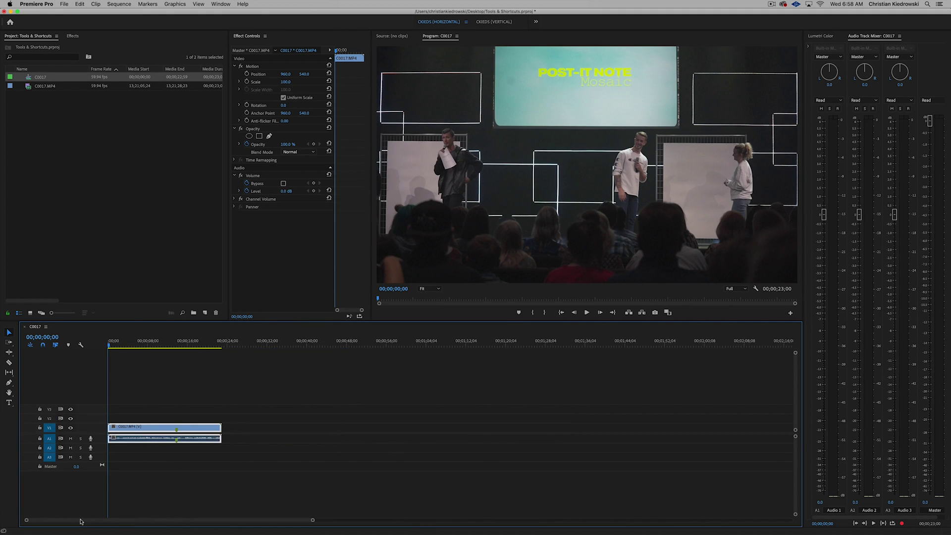
key(equal)
key(equal)
key(equal)
key(minus)
key(minus)
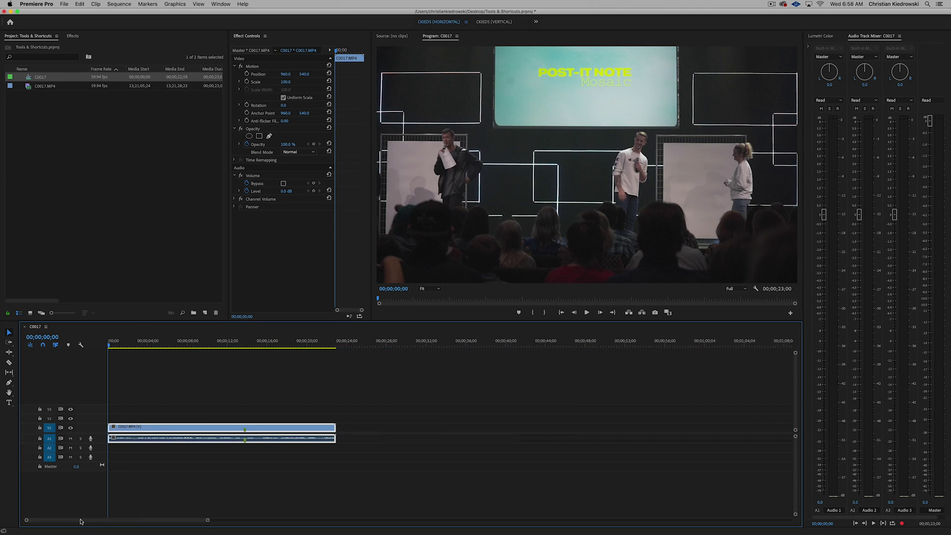
key(equal)
key(equal)
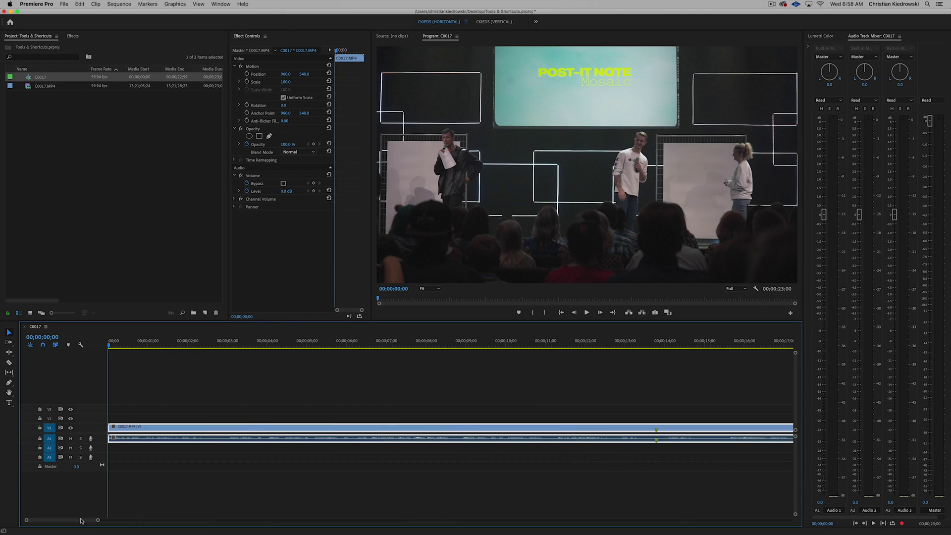
key(minus)
key(minus)
key(minus)
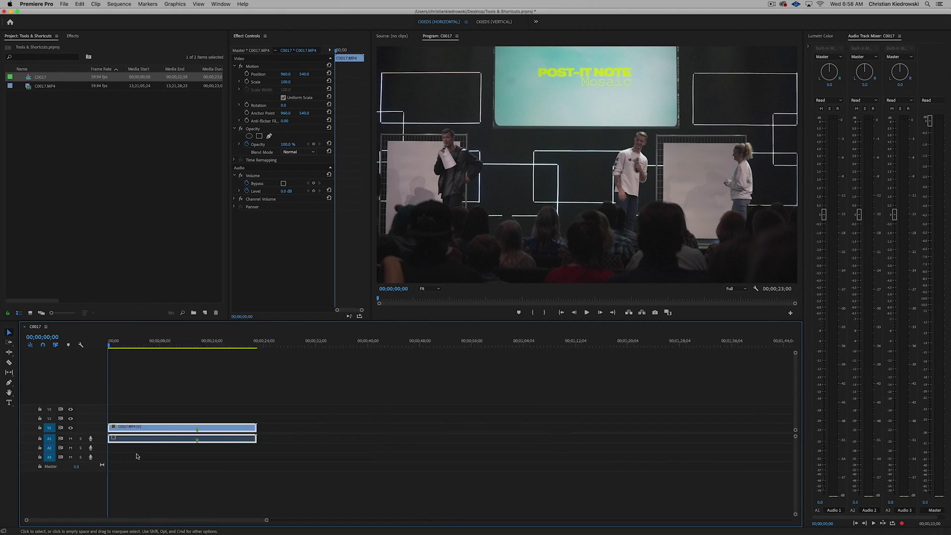
key(equal)
key(equal)
key(equal)
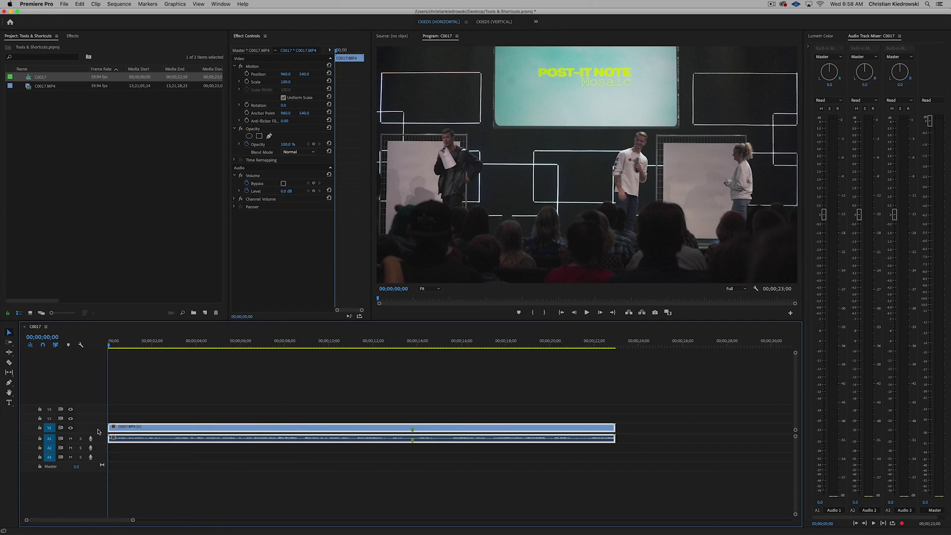
scroll(145, 430, down, 5)
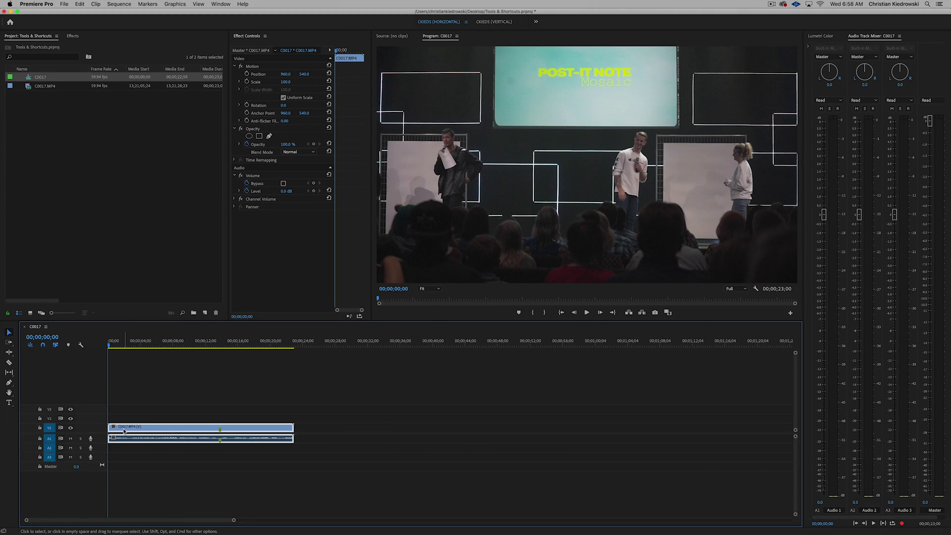
drag(127, 430, 100, 429)
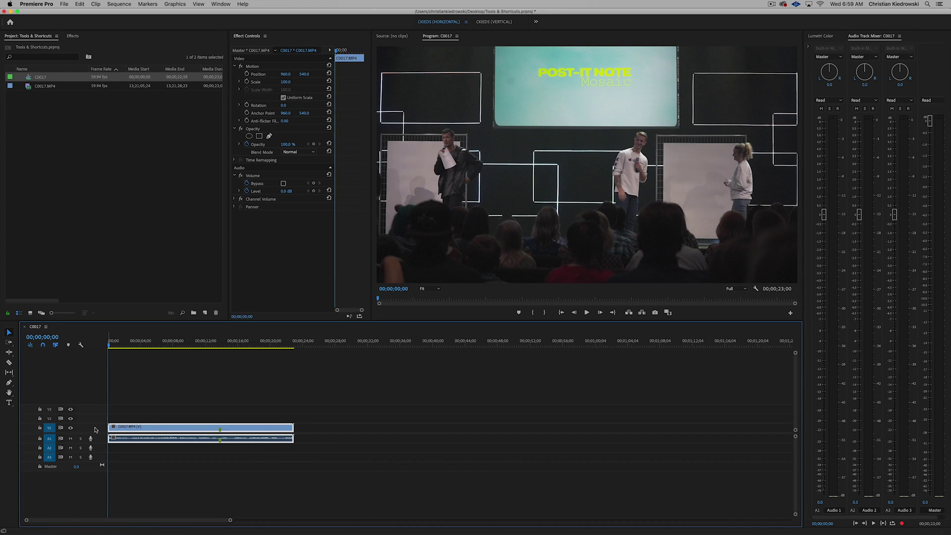
Step: Expand the heights of the Video 1 and Audio 1 tracks to show the clip's thumbnail and waveform
scroll(96, 430, up, 5)
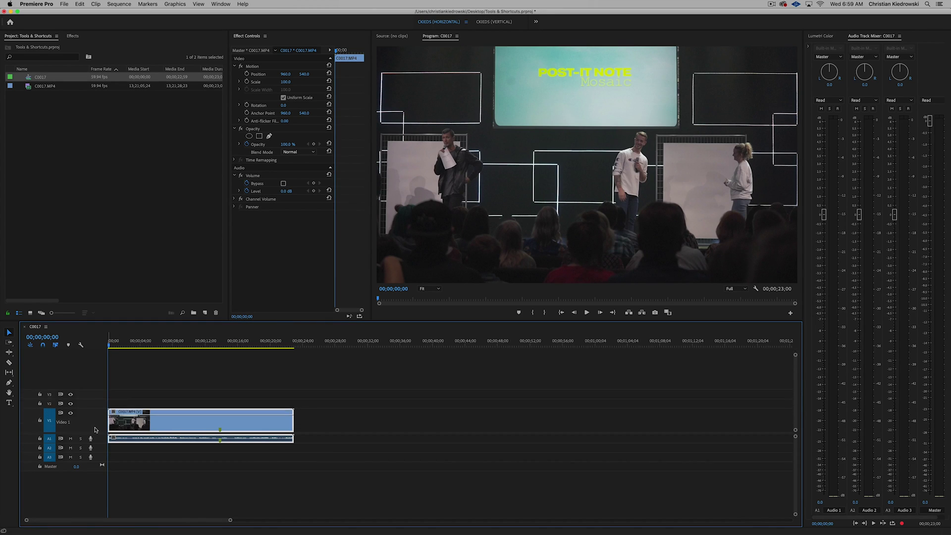
scroll(98, 418, up, 1)
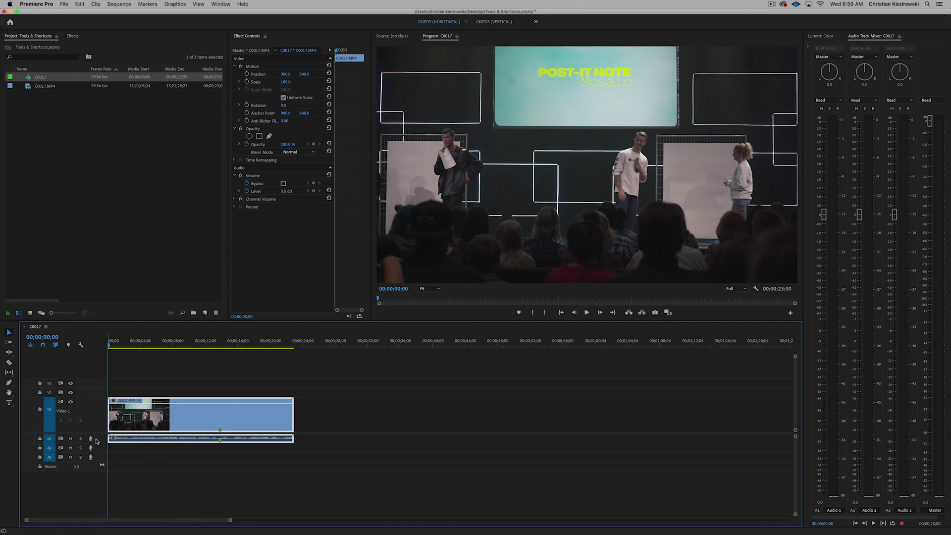
scroll(96, 440, up, 4)
scroll(97, 440, up, 1)
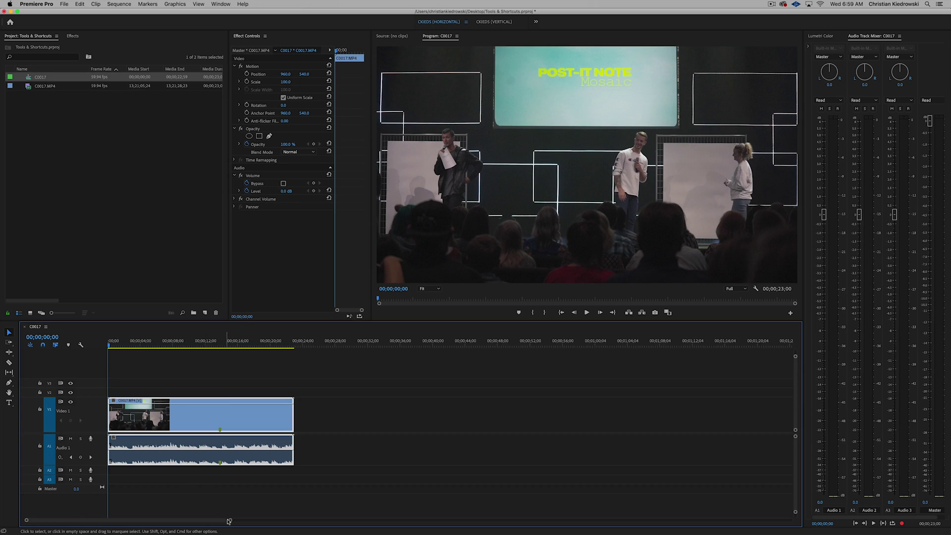
Step: Try adjusting the clip's audio level line and its video opacity line, undoing each change
drag(230, 520, 172, 519)
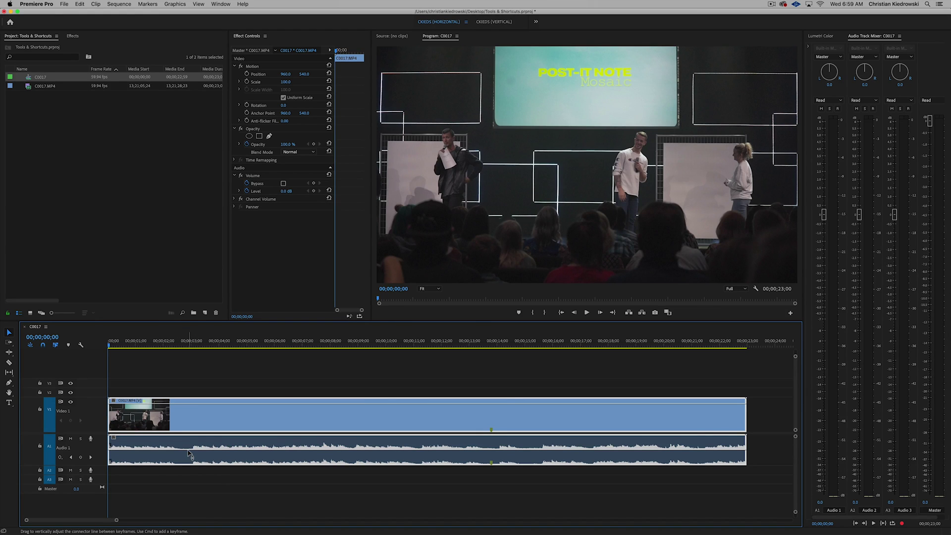
mouse_move(189, 454)
mouse_down()
mouse_move(190, 443)
mouse_move(188, 453)
mouse_up()
key(super+z)
drag(187, 407, 188, 419)
key(super+z)
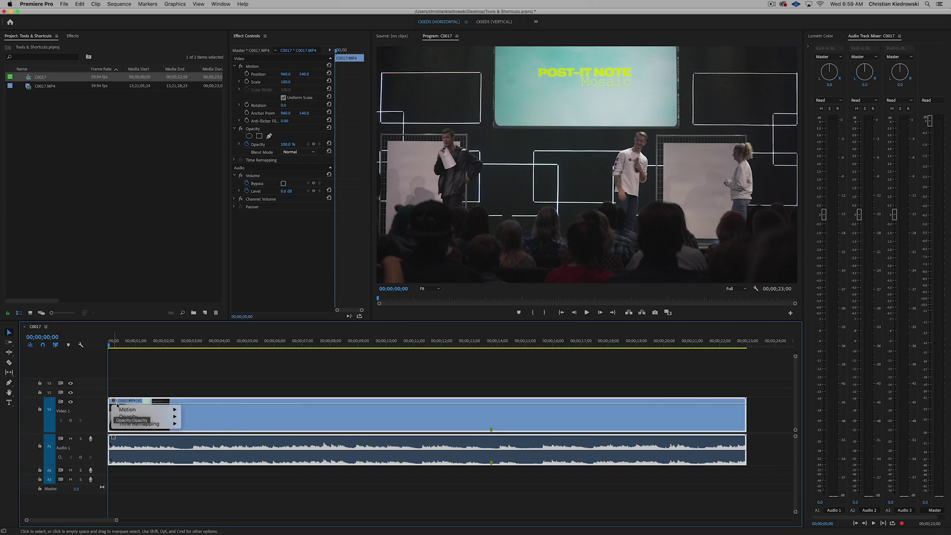
Step: Inspect the video clip's Motion keyframe properties and check how the Effect Controls panel is made available
click(113, 401)
mouse_move(125, 410)
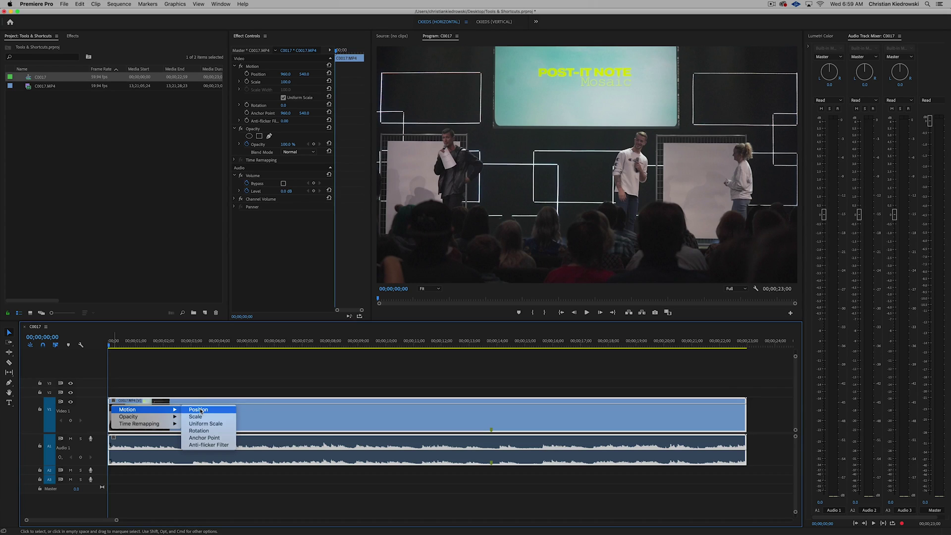
click(248, 38)
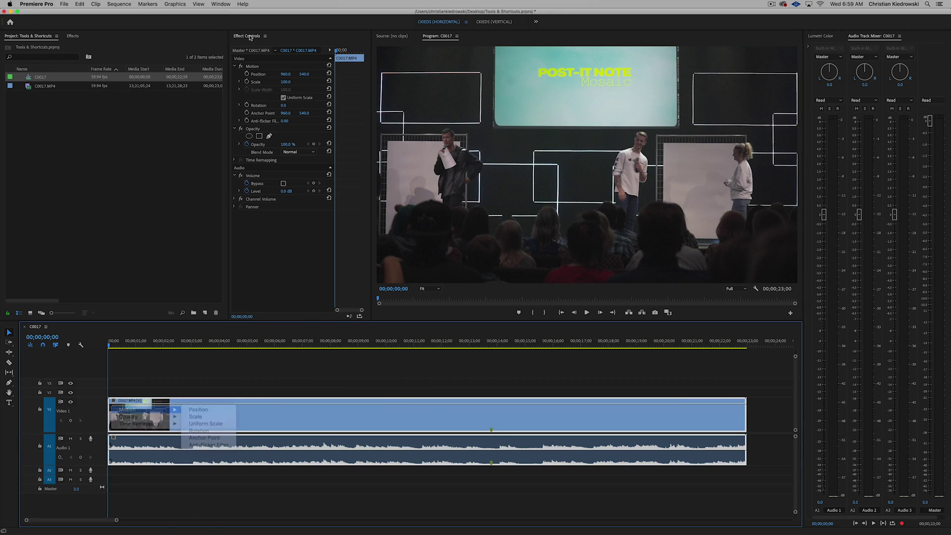
click(221, 4)
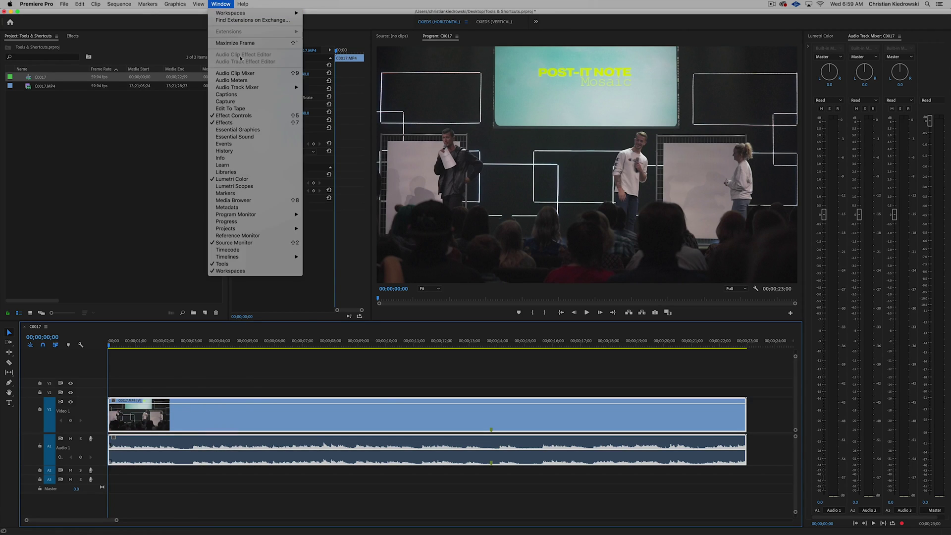
click(238, 116)
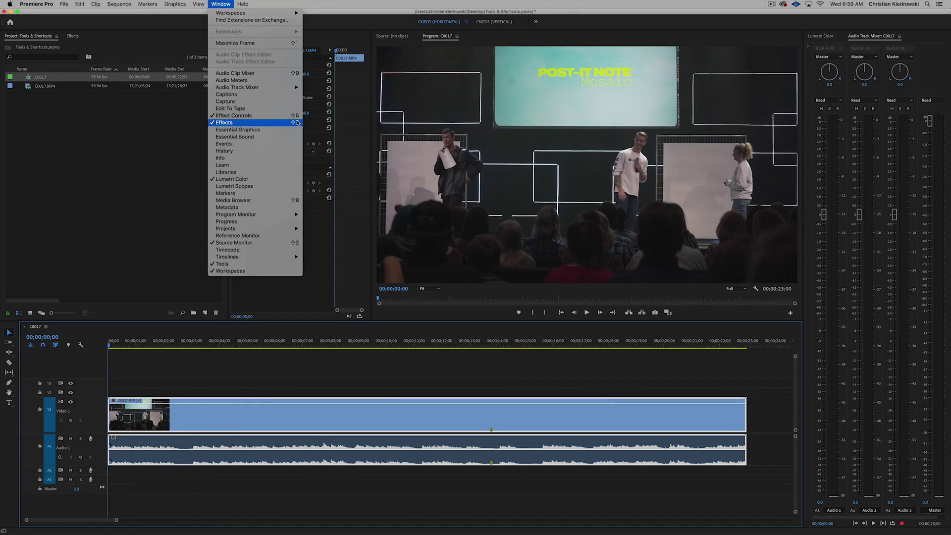
Step: Inspect the audio clip's keyframe properties under Volume, Channel Volume and Panner
click(114, 438)
mouse_move(138, 459)
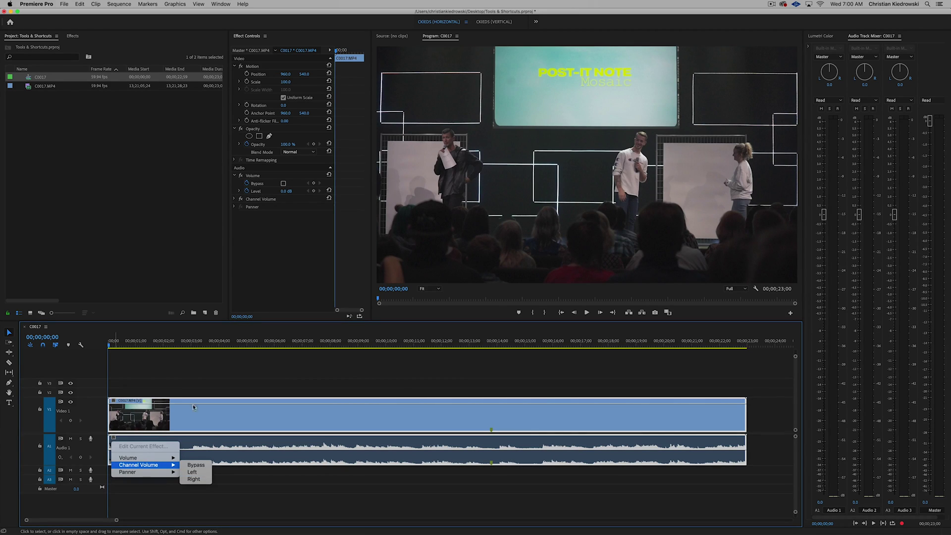
click(181, 388)
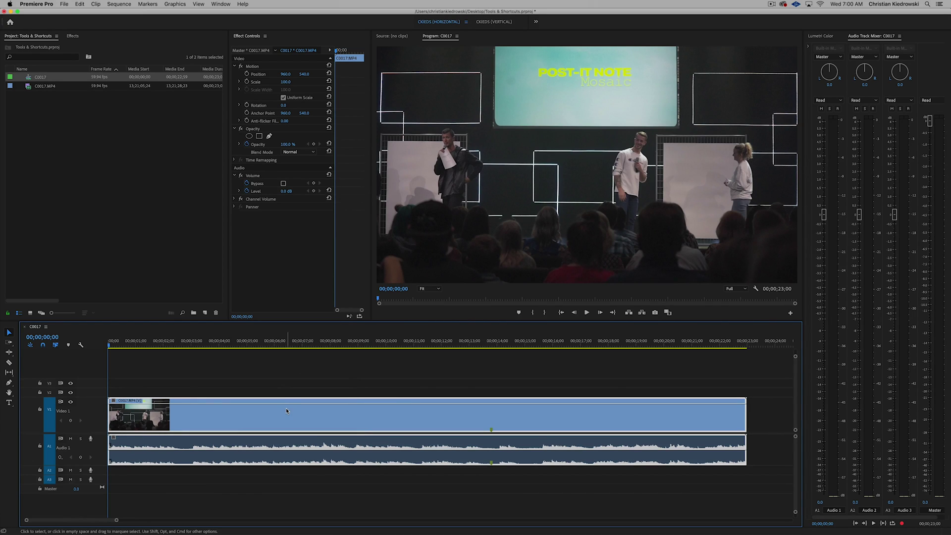
Step: Split the C0017.MP4 clip at about 7.5 seconds with the Razor tool and return to the Selection tool
click(9, 365)
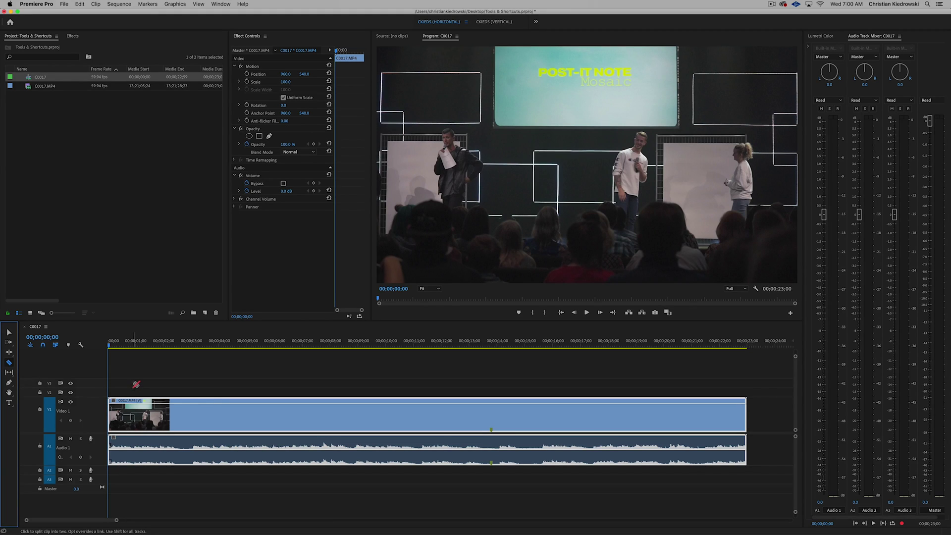
click(318, 414)
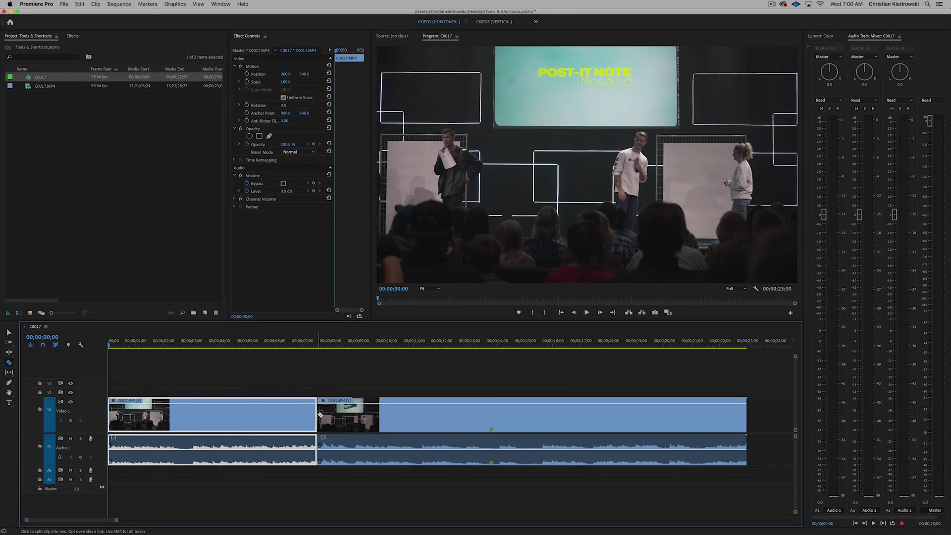
key(v)
Step: Try sliding the two clip segments along the track independently, and rejoin them at the cut
drag(336, 419, 393, 421)
drag(292, 422, 327, 423)
key(super+z)
drag(406, 423, 347, 425)
Step: Try placing the first segment after the second, move it back to the sequence start, and deselect it
key(backslash)
scroll(348, 425, down, 4)
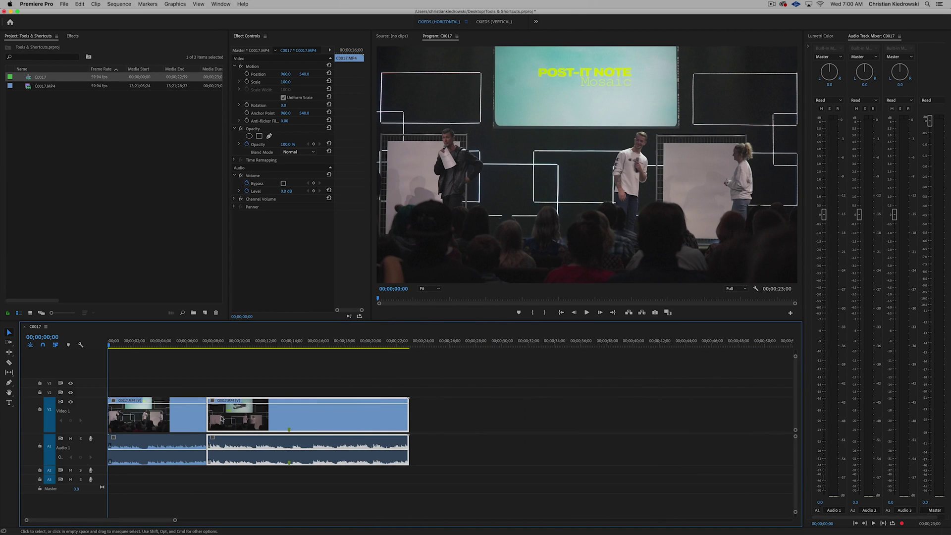
drag(177, 419, 483, 423)
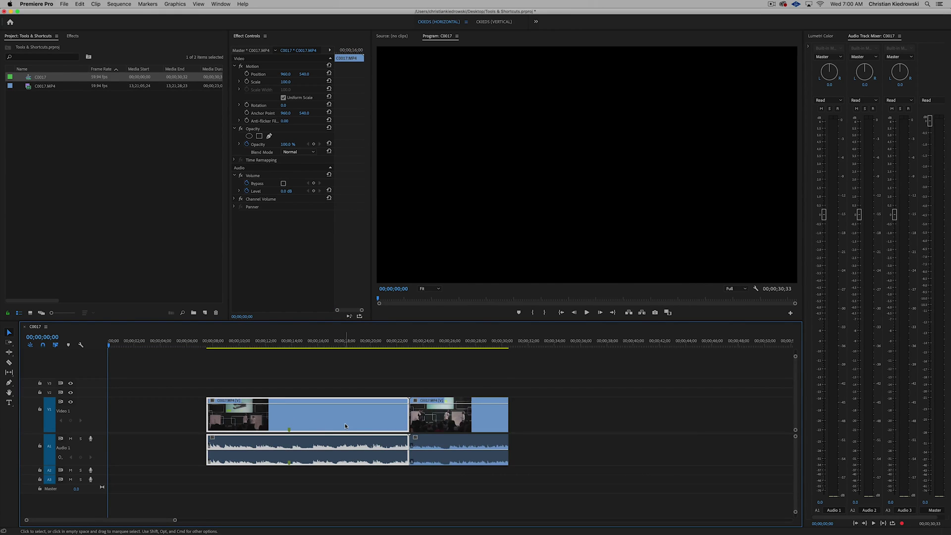
drag(476, 415, 176, 415)
click(220, 383)
Step: Split the second segment at about 12 and 17 seconds with the Razor tool
scroll(204, 409, up, 6)
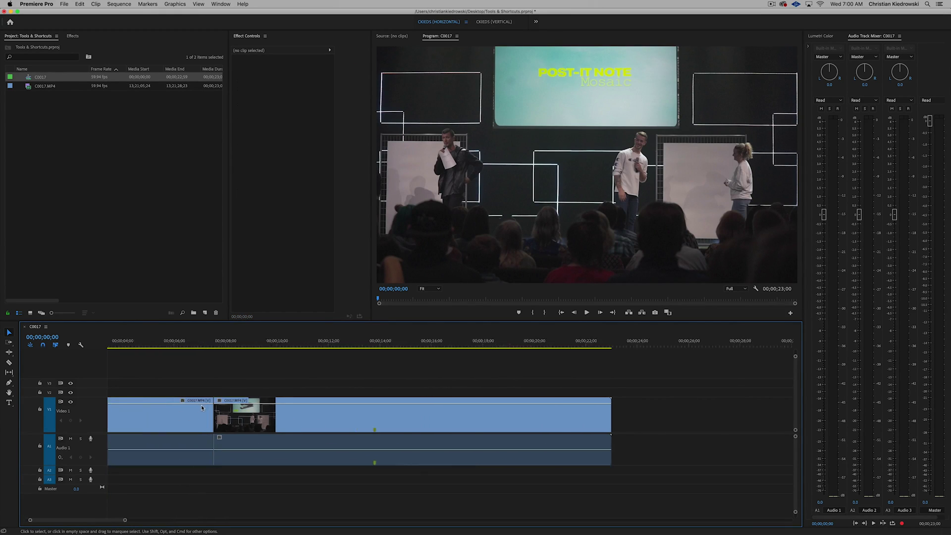
scroll(204, 409, down, 5)
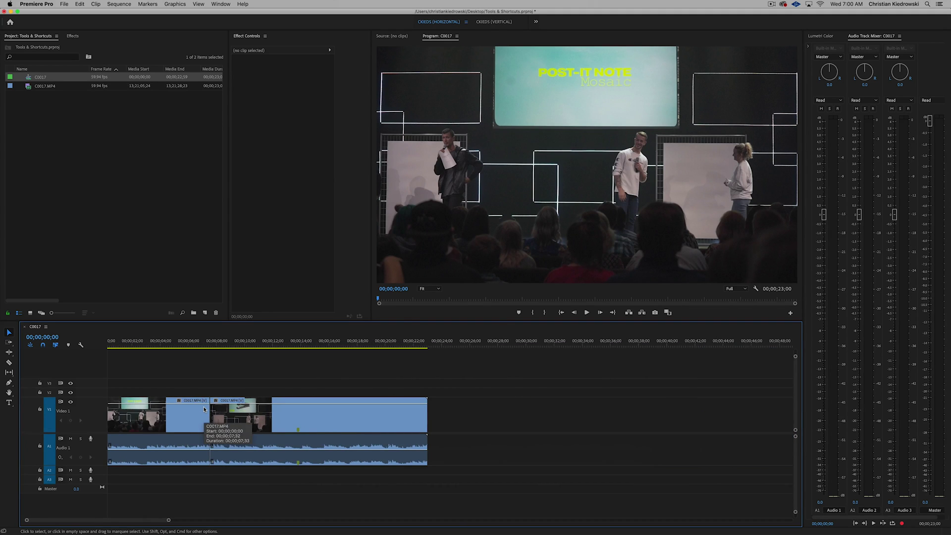
scroll(204, 417, down, 1)
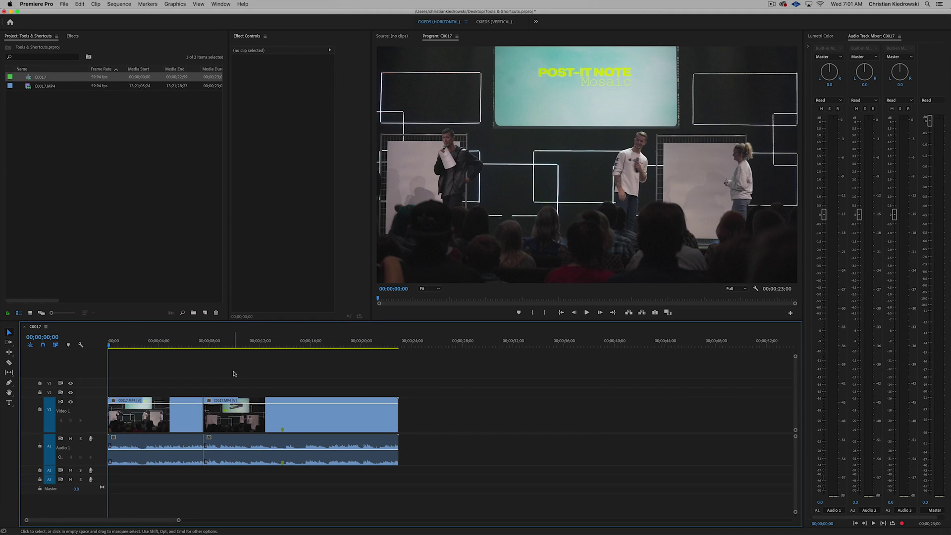
key(c)
click(258, 415)
click(325, 416)
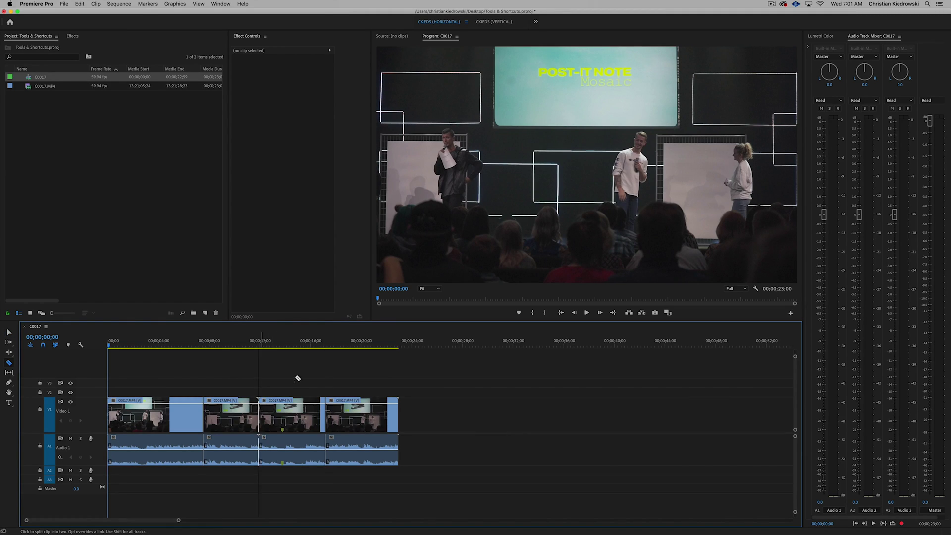
Step: Move the last segment about 10 seconds later on the timeline, leaving a gap after the third segment
click(10, 341)
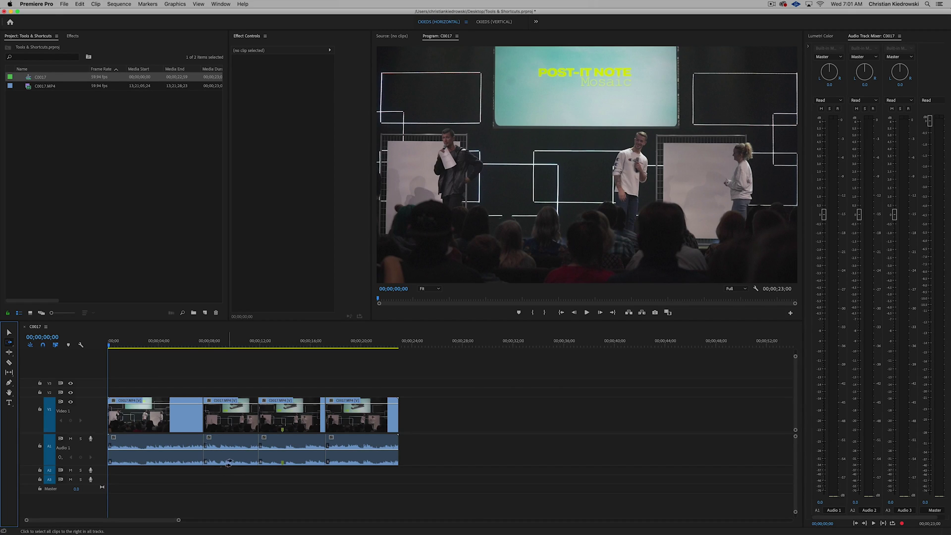
key(v)
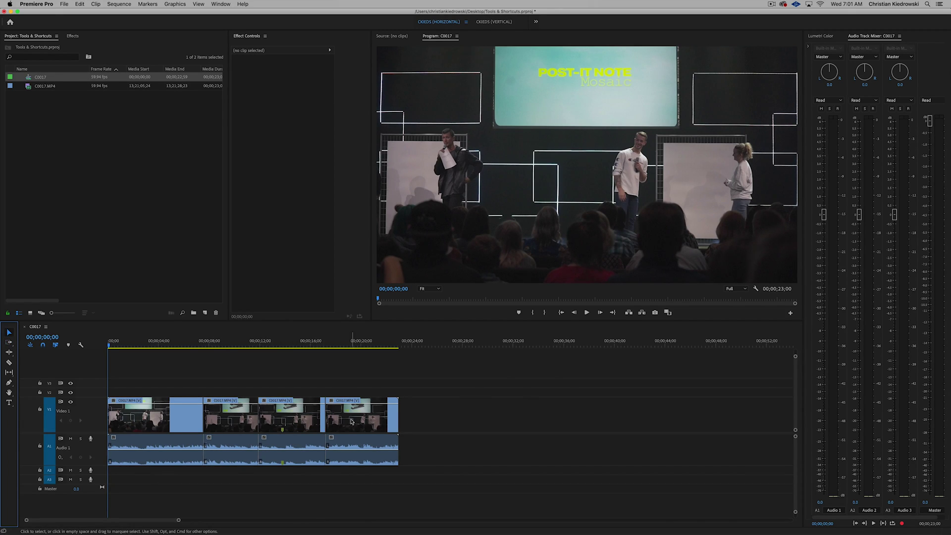
drag(352, 422, 478, 422)
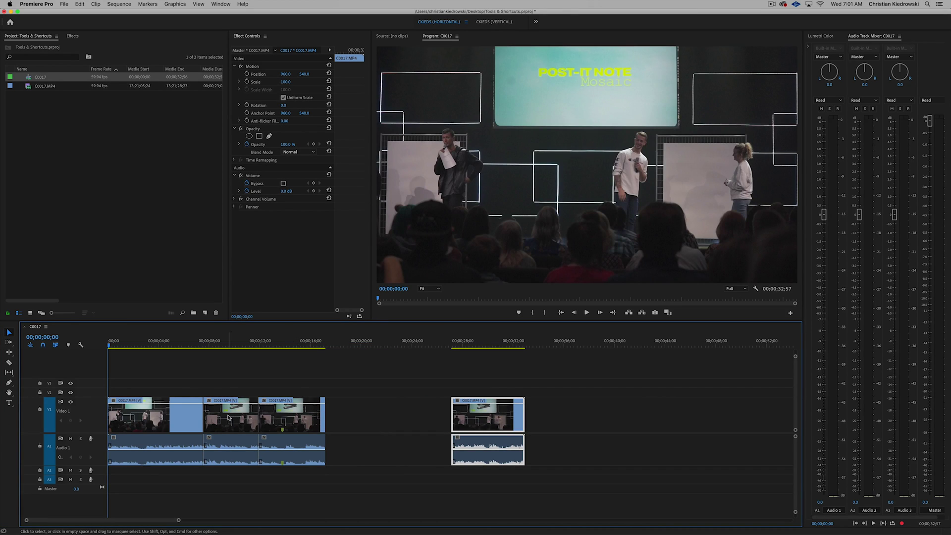
Step: Try moving the second and last segments into the gap individually, and shift the last three segments together back against the first
drag(228, 417, 350, 419)
drag(464, 421, 394, 421)
drag(491, 386, 277, 469)
drag(279, 421, 225, 421)
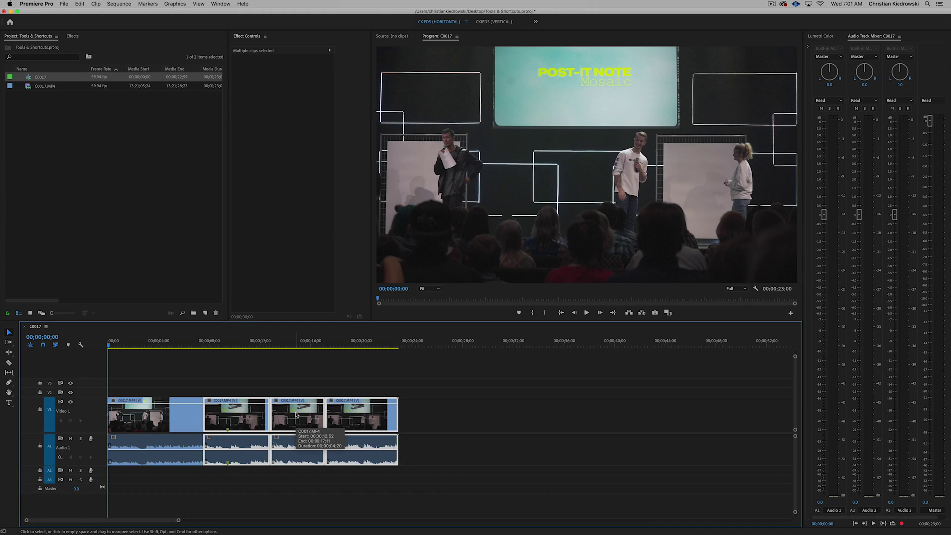
Step: Undo the recent segment moves back to the four contiguous segments in their original order
key(super+z)
key(super+z)
key(super+z)
key(super+z)
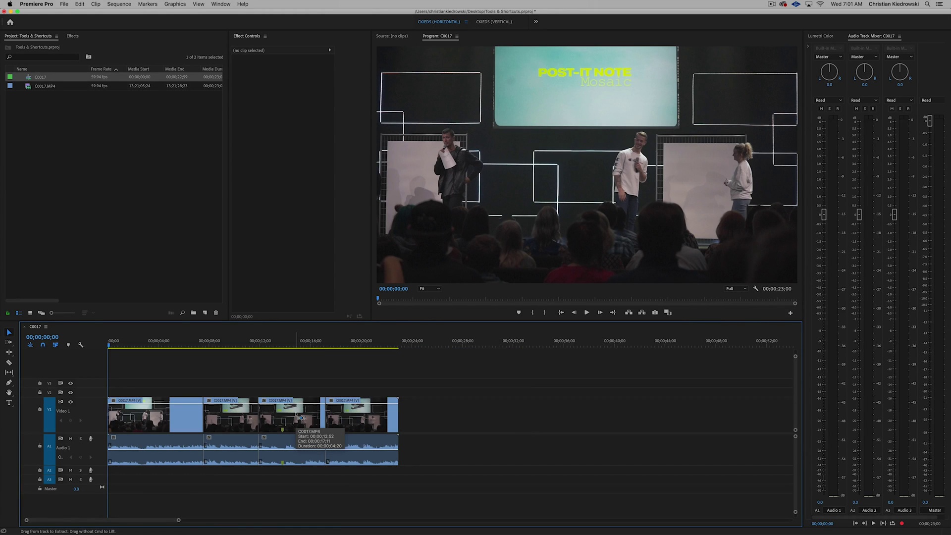
Step: Try shifting the second and following segments about 7 seconds later with the Track Select Forward tool, move one segment separately, and undo the moves
key(a)
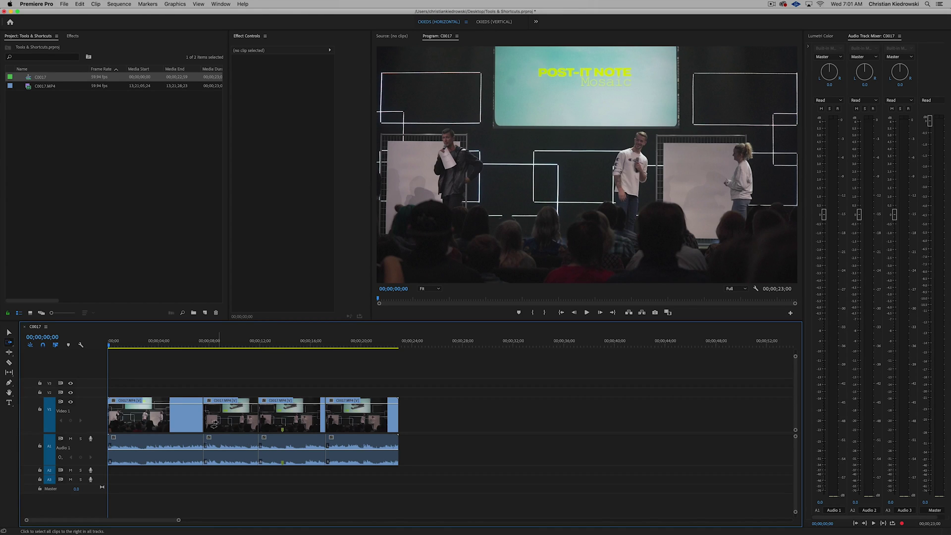
drag(212, 424, 318, 432)
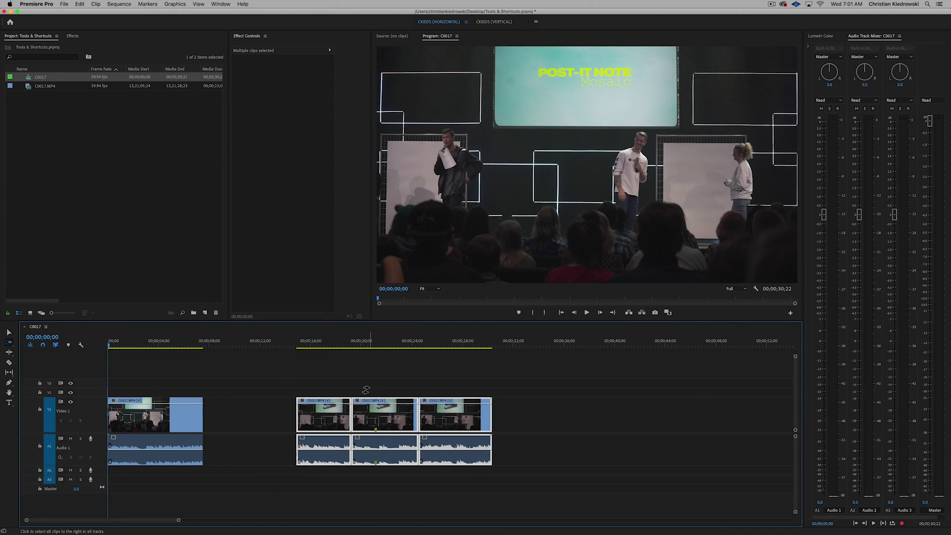
key(v)
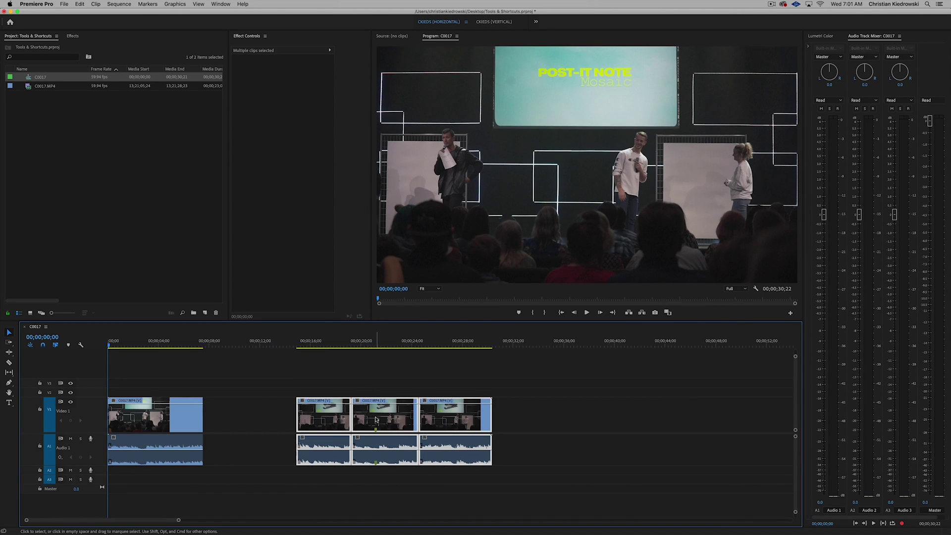
click(370, 378)
drag(394, 420, 247, 419)
key(super+z)
key(super+z)
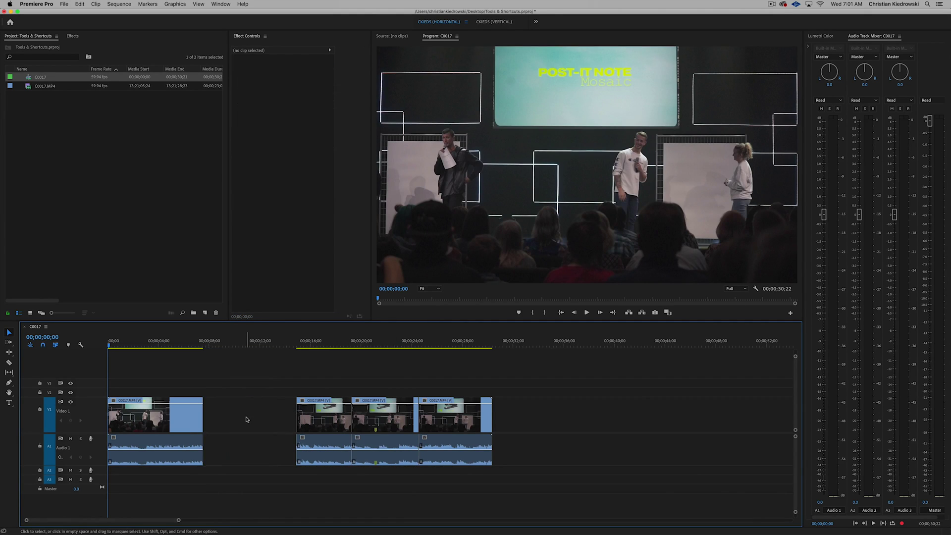
Step: Try selecting all clips forward from the second, third and first segments with the Track Select Forward tool
key(a)
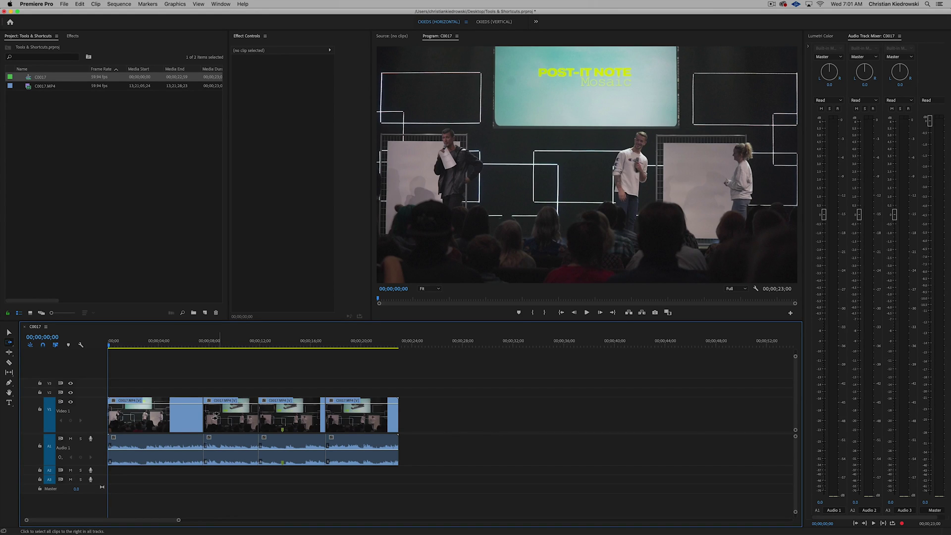
click(214, 418)
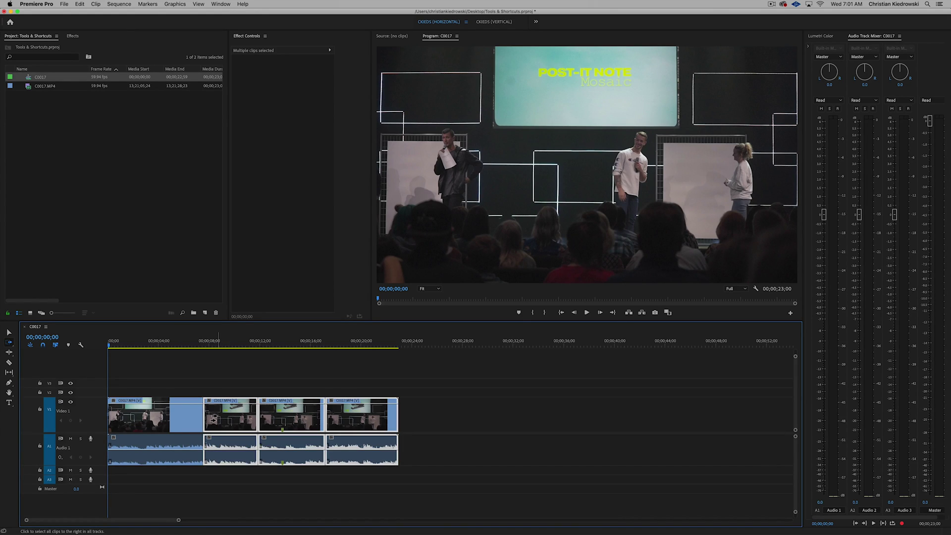
click(271, 420)
click(152, 414)
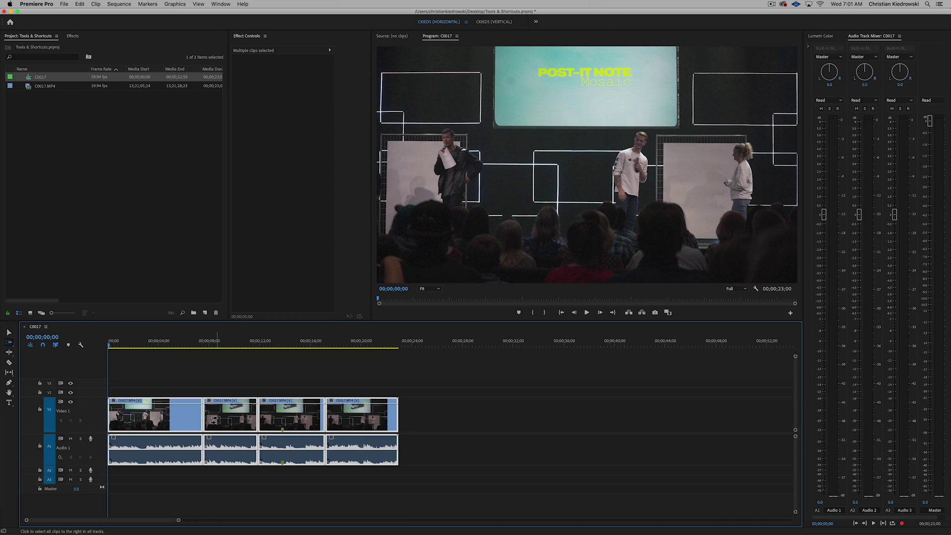
Step: Try shifting the second and following segments about 2 seconds earlier over the end of the first segment, and undo it
click(214, 420)
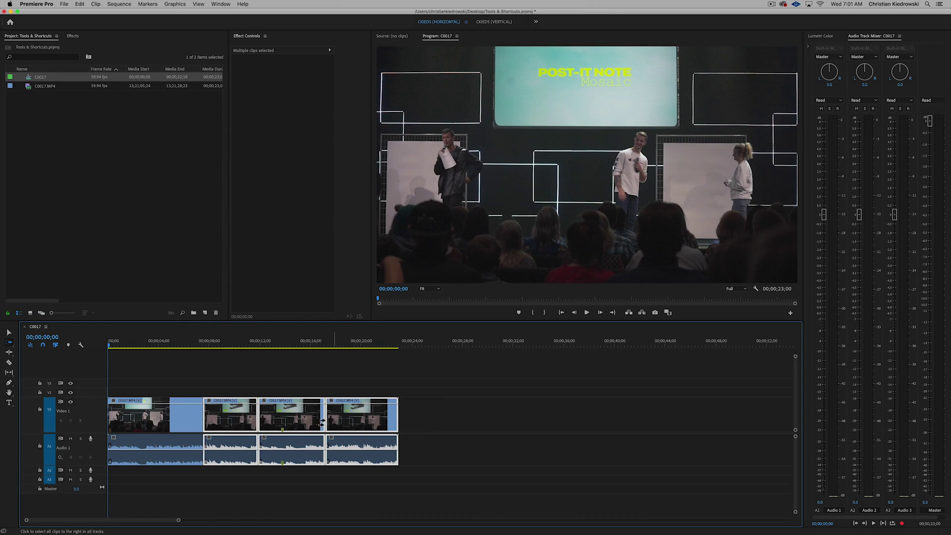
mouse_move(221, 417)
mouse_down()
mouse_move(300, 422)
mouse_move(203, 420)
mouse_up()
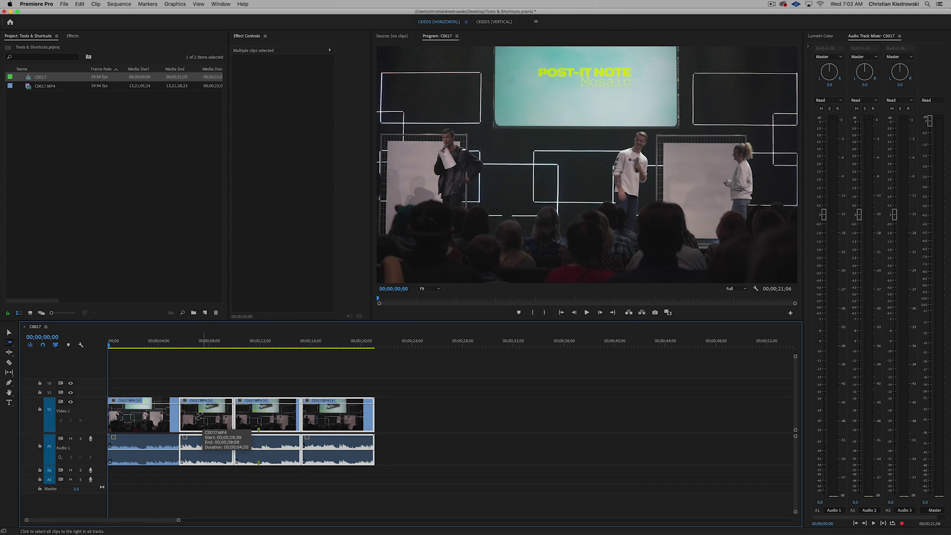
key(super+z)
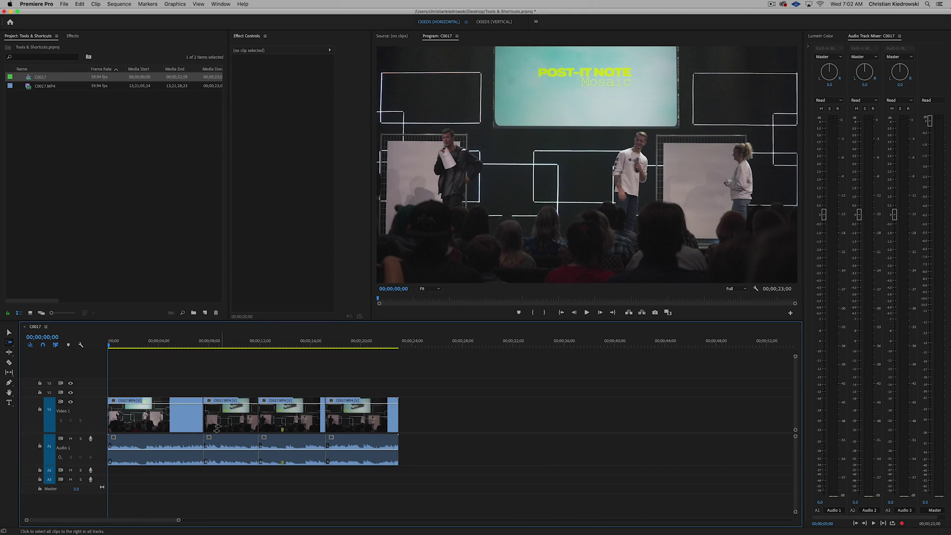
Step: Try extending the first segment's end by about 2.6 seconds with the Ripple Edit tool, and undo the changes
click(9, 352)
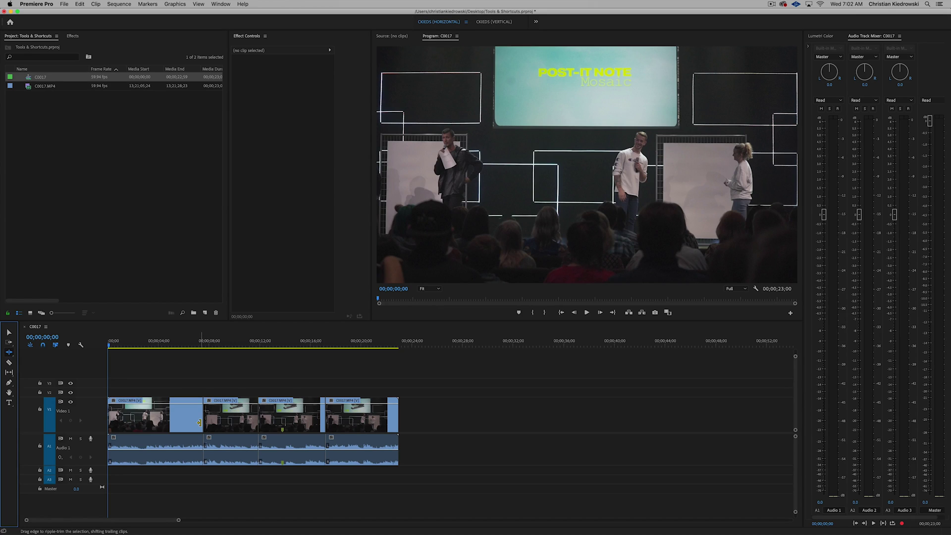
mouse_move(199, 422)
mouse_down()
mouse_move(235, 424)
mouse_move(205, 420)
mouse_up()
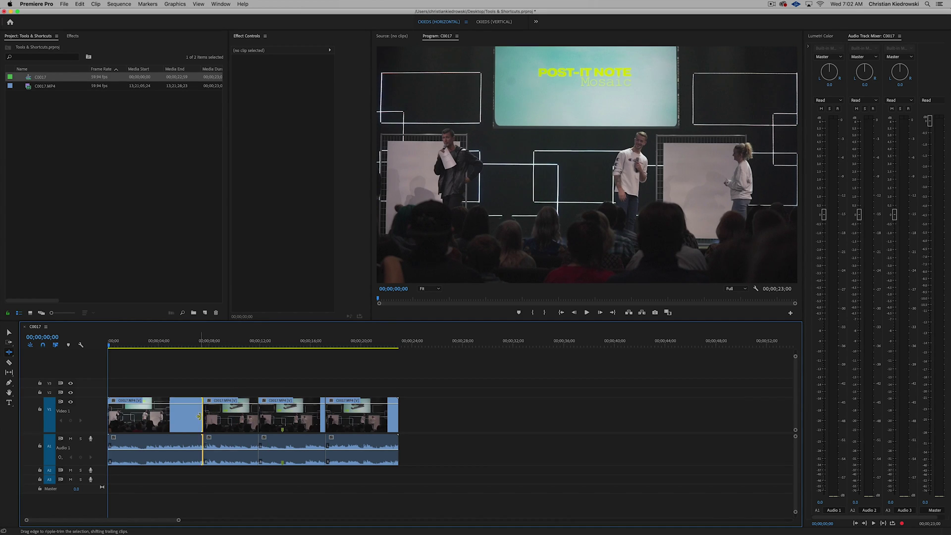
drag(202, 416, 228, 418)
key(super+z)
drag(200, 422, 236, 421)
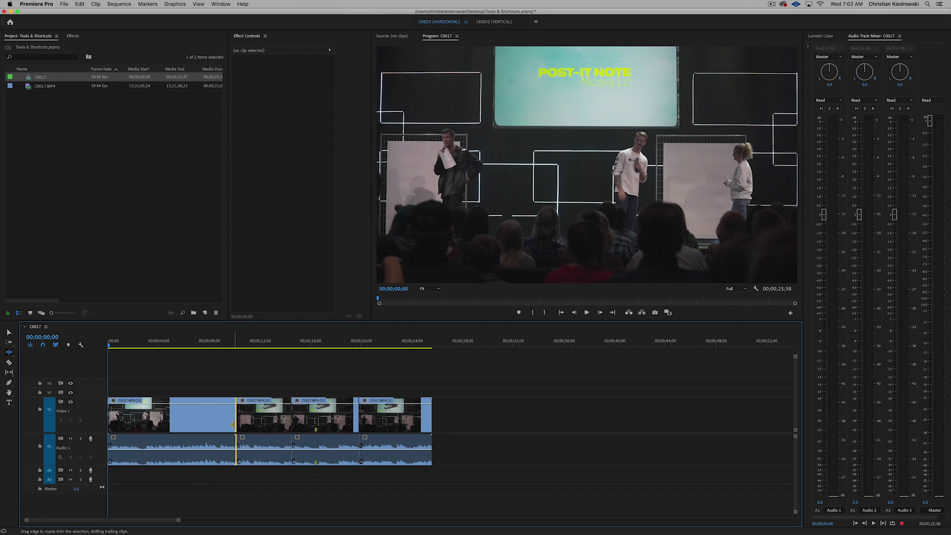
key(v)
key(super+z)
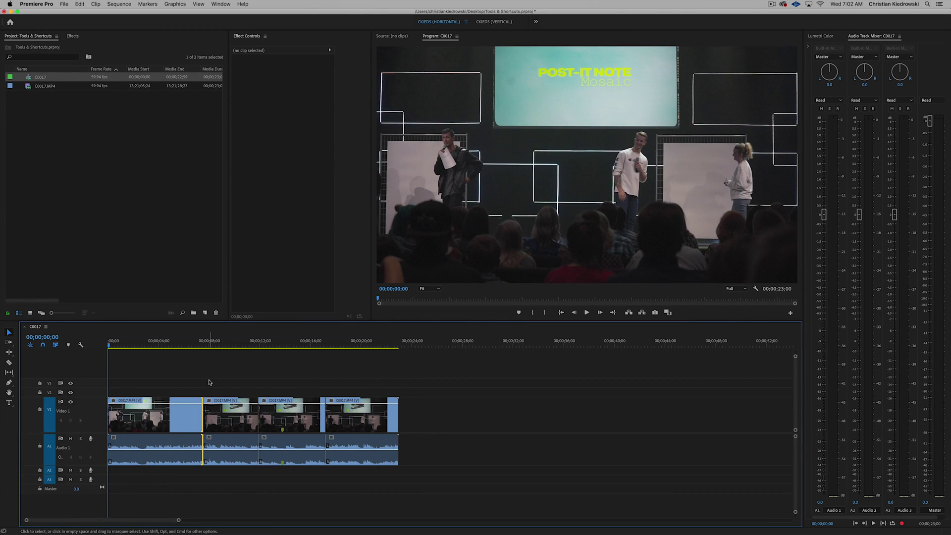
Step: Try trimming the cuts at the ends of the first and second segments with the Selection tool
mouse_move(200, 414)
mouse_down()
mouse_move(218, 415)
mouse_move(194, 416)
mouse_up()
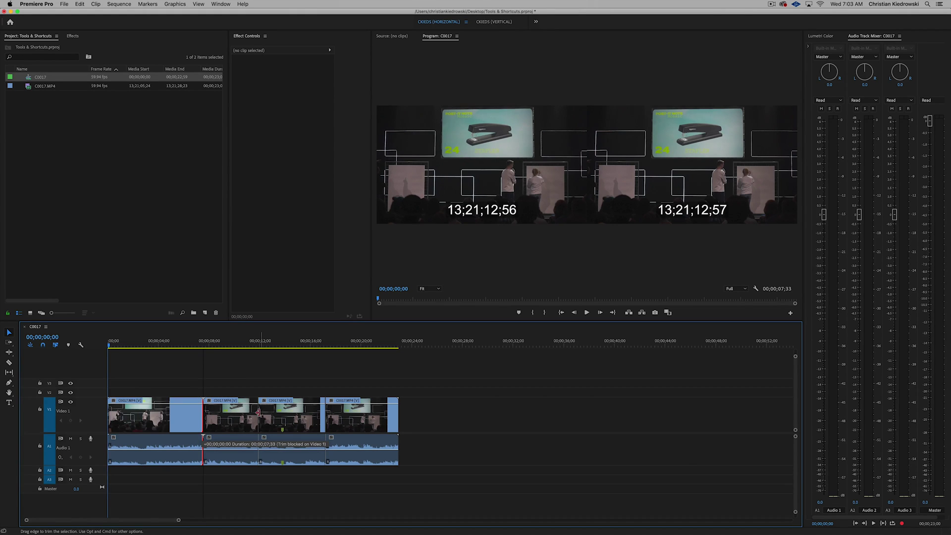
drag(258, 412, 255, 414)
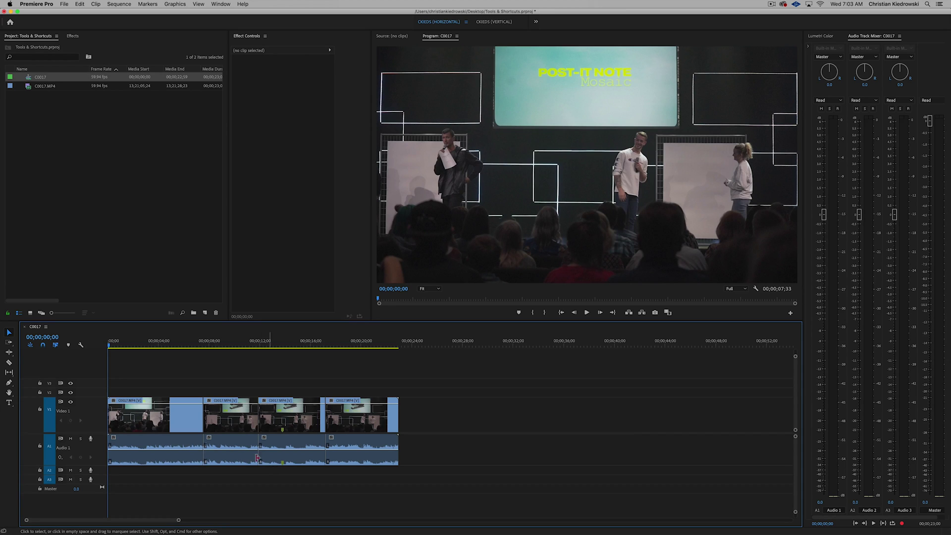
Step: Extend the end of the first segment by about 2.9 seconds with the Ripple Edit tool
click(183, 429)
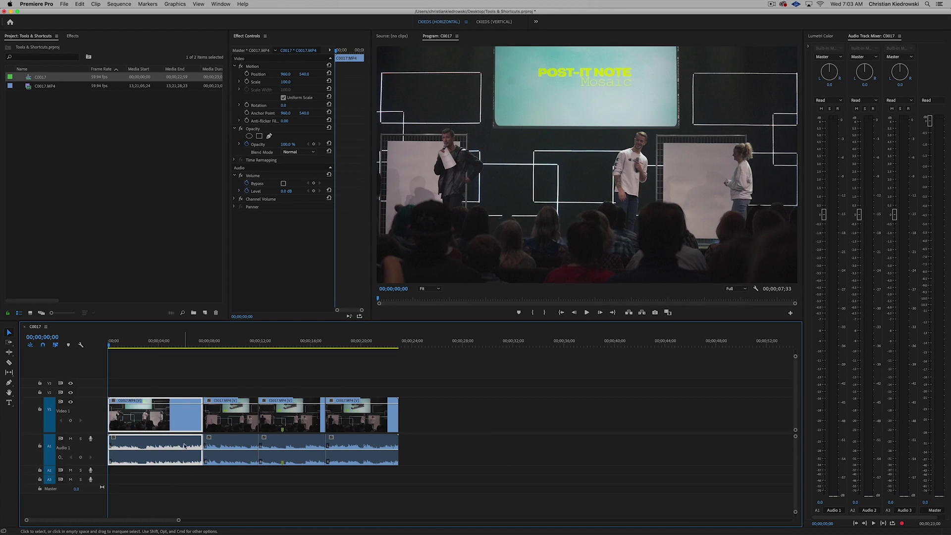
click(10, 353)
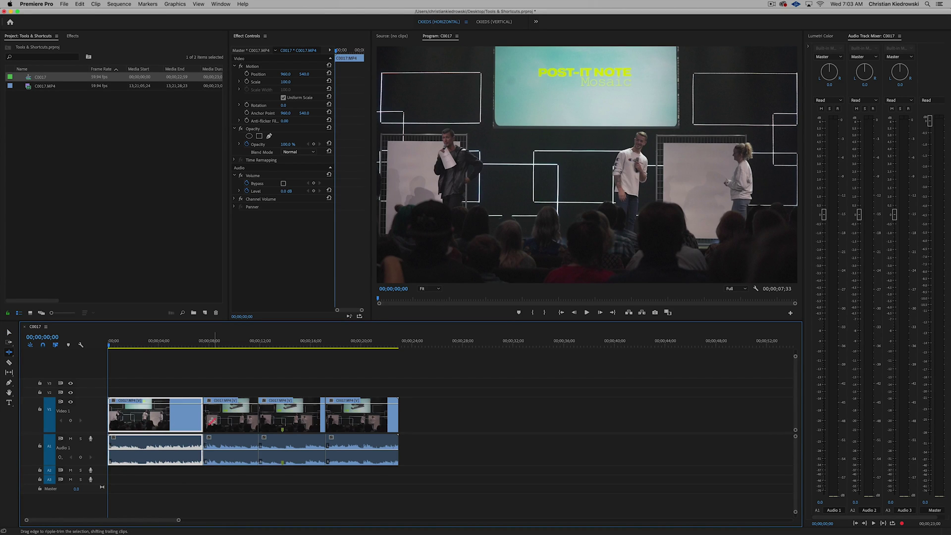
drag(198, 422, 235, 423)
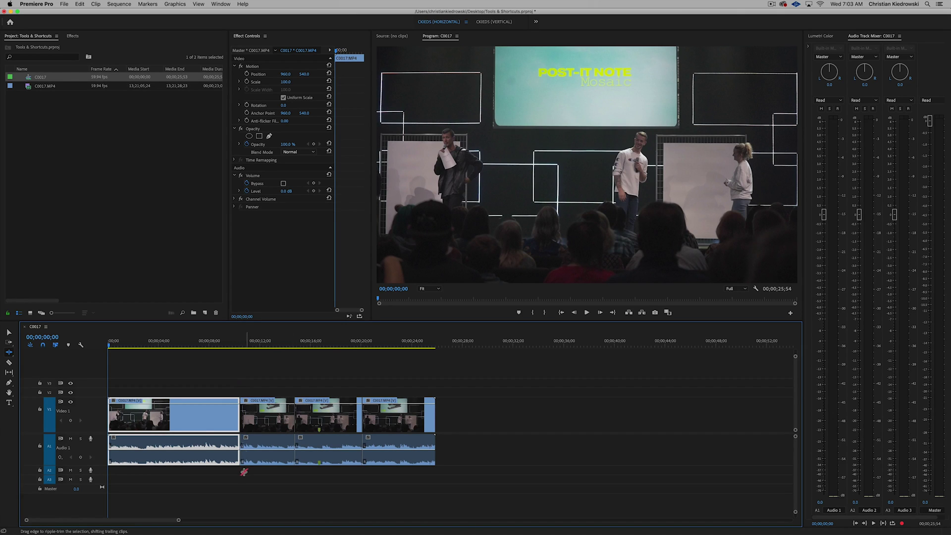
Step: Play the sequence from about 7 seconds across the first cut, and stop at about 13 seconds
drag(208, 341, 199, 341)
key(space)
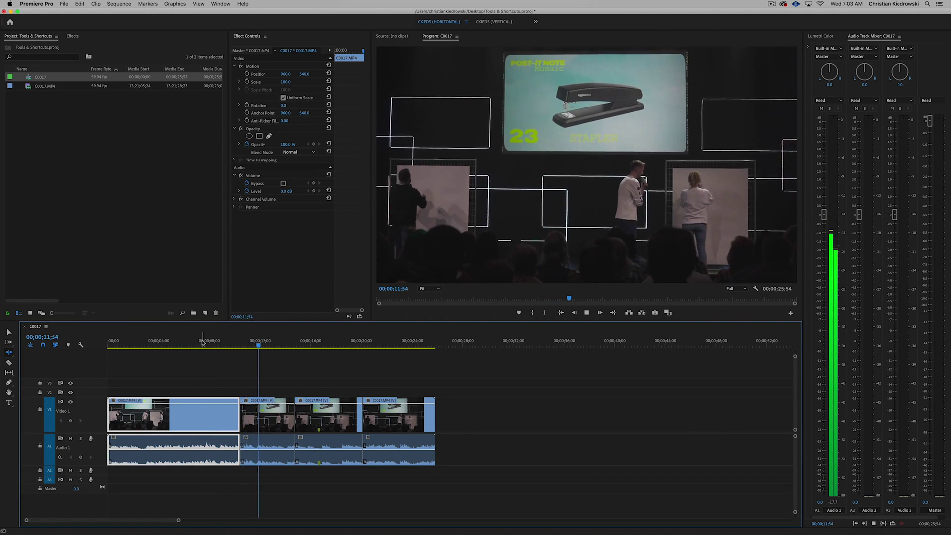
key(space)
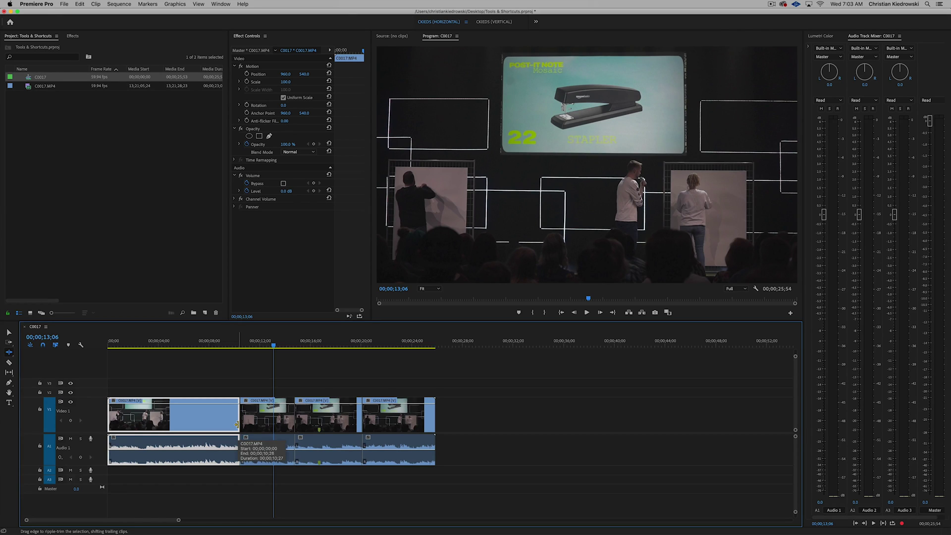
Step: Try opening a gap of about 2.6 seconds after the first segment and extending that segment to fill it, and undo both edits
mouse_move(237, 424)
mouse_down()
mouse_move(203, 424)
mouse_move(258, 421)
mouse_move(226, 416)
mouse_move(235, 417)
mouse_up()
key(a)
key(v)
key(super+z)
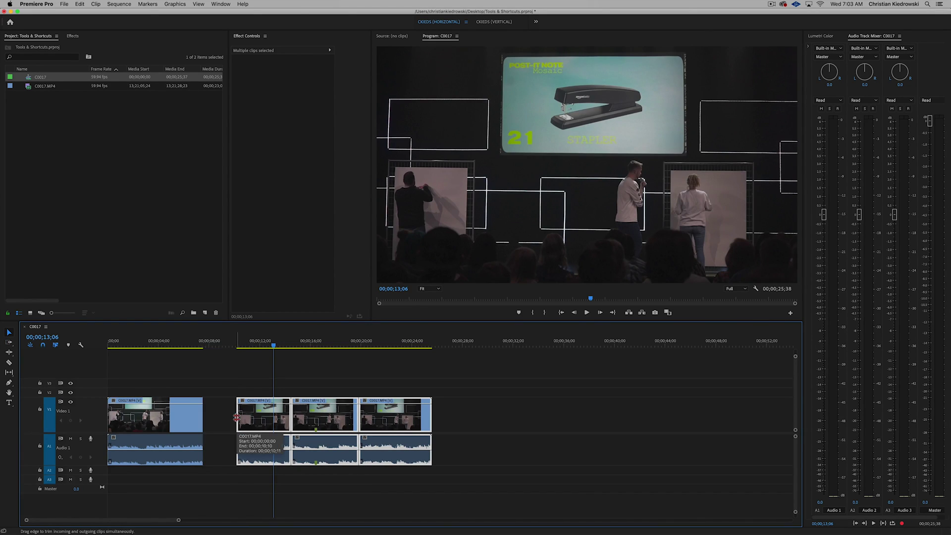
key(super+z)
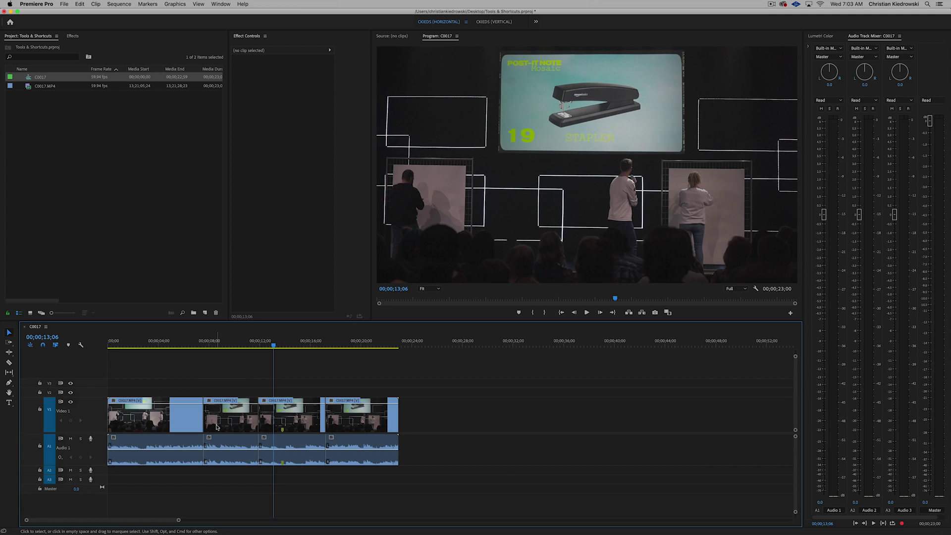
Step: Try ripple-extending the first segment by about 2.5 seconds, and undo the extension
key(b)
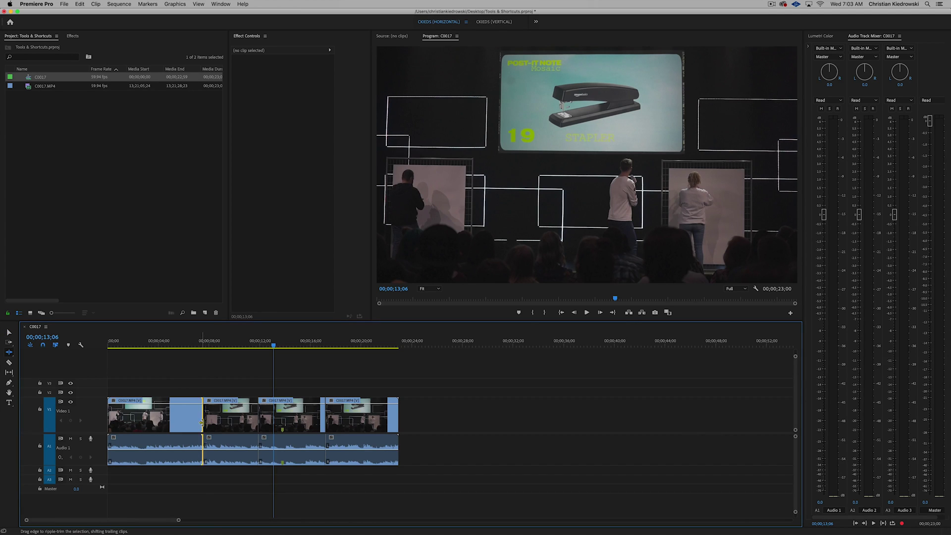
drag(199, 423, 230, 424)
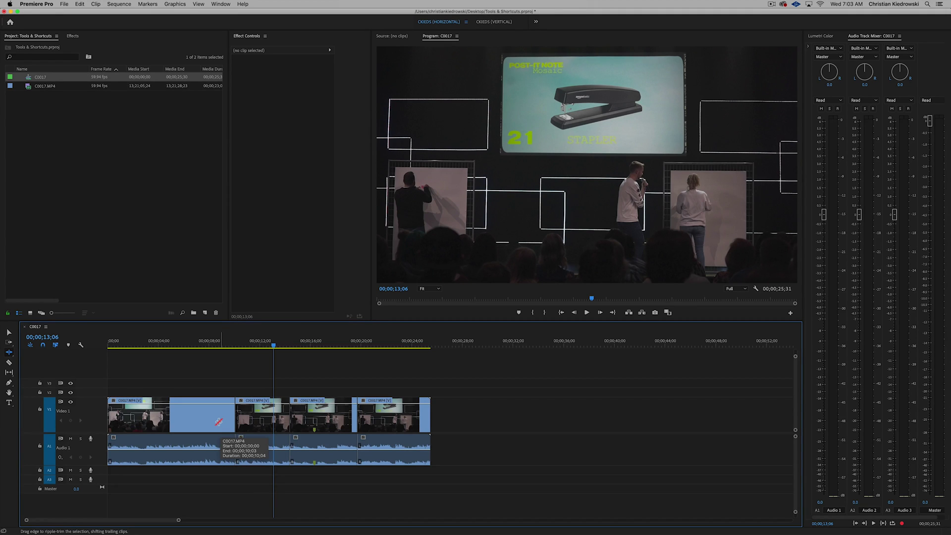
key(super+z)
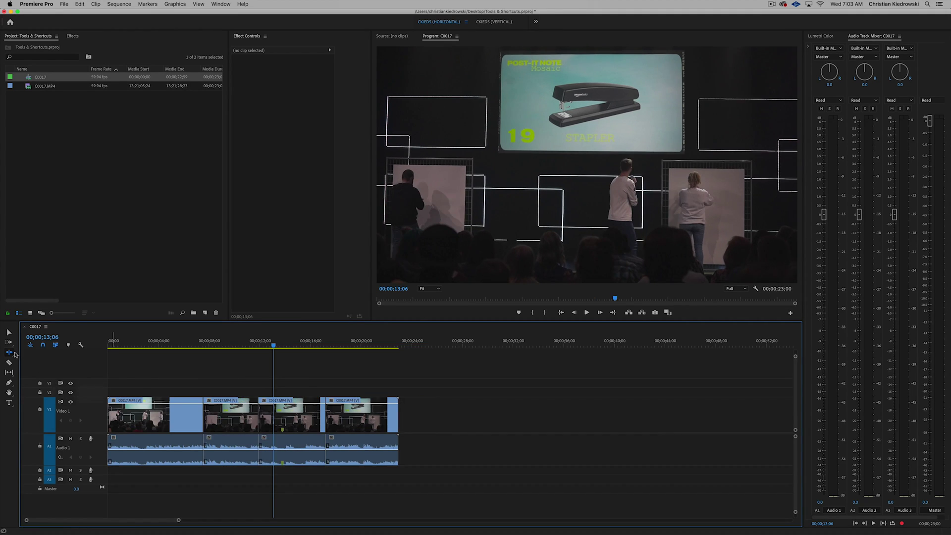
Step: Try rolling the cut between the first and second segments with the Rolling Edit tool
click(11, 354)
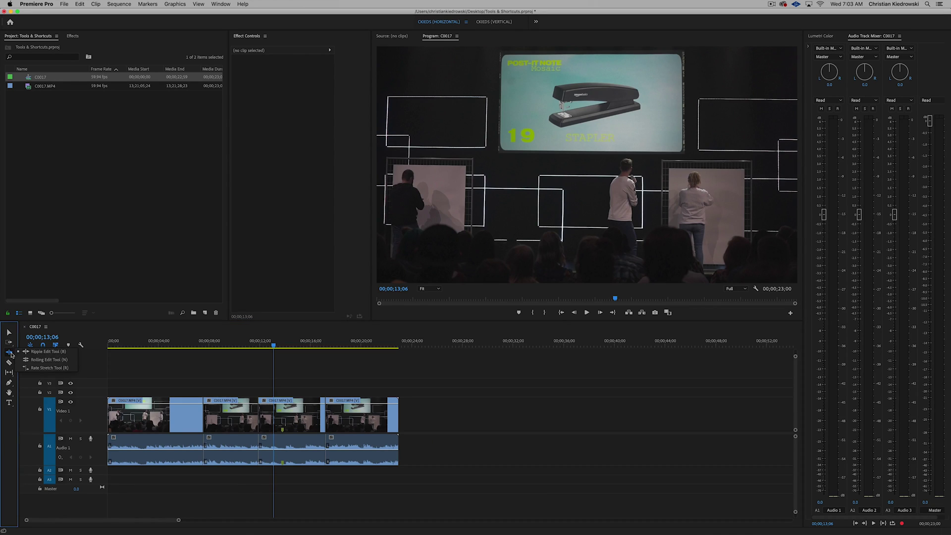
click(38, 360)
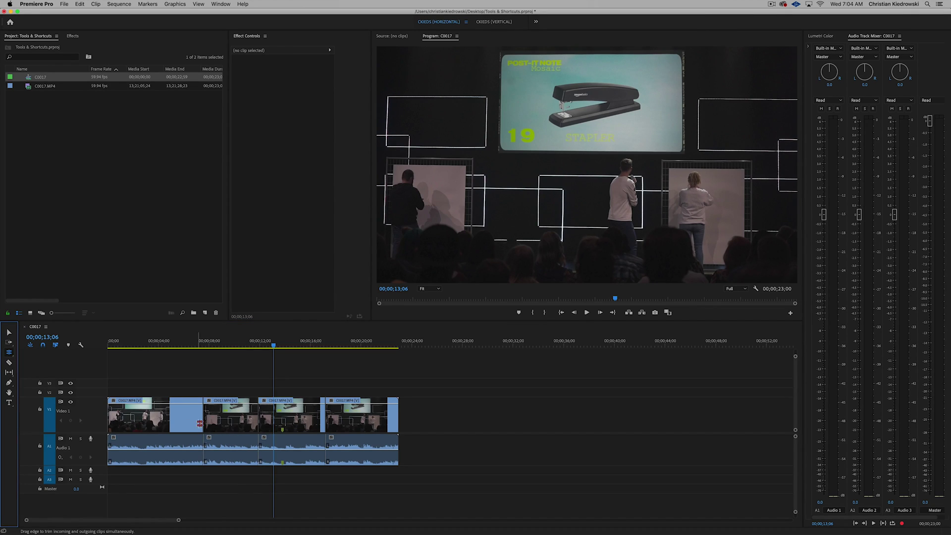
mouse_move(203, 422)
mouse_down()
mouse_move(185, 424)
mouse_move(203, 422)
mouse_up()
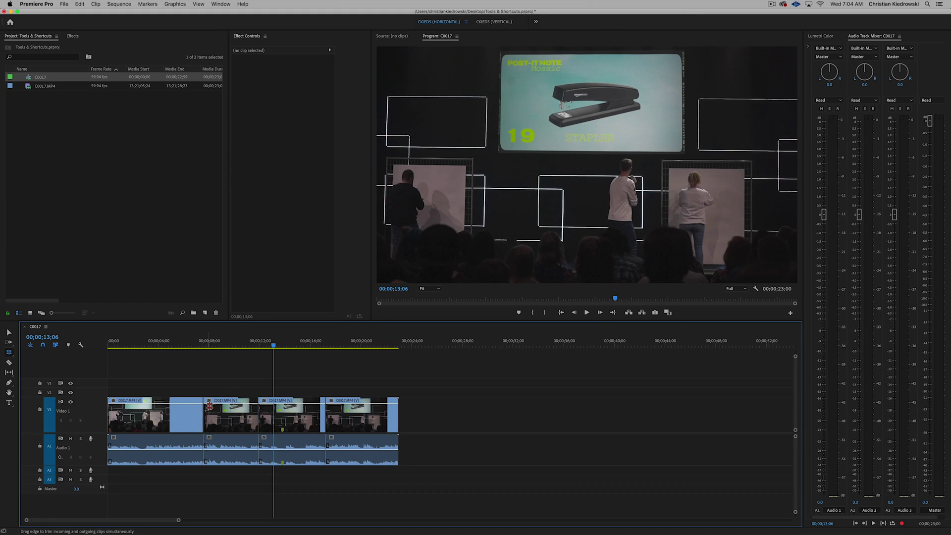
Step: Set the second segment's scale to 161 and its vertical position to 845, with the playhead at 00;00;09;37
key(v)
click(226, 420)
click(230, 345)
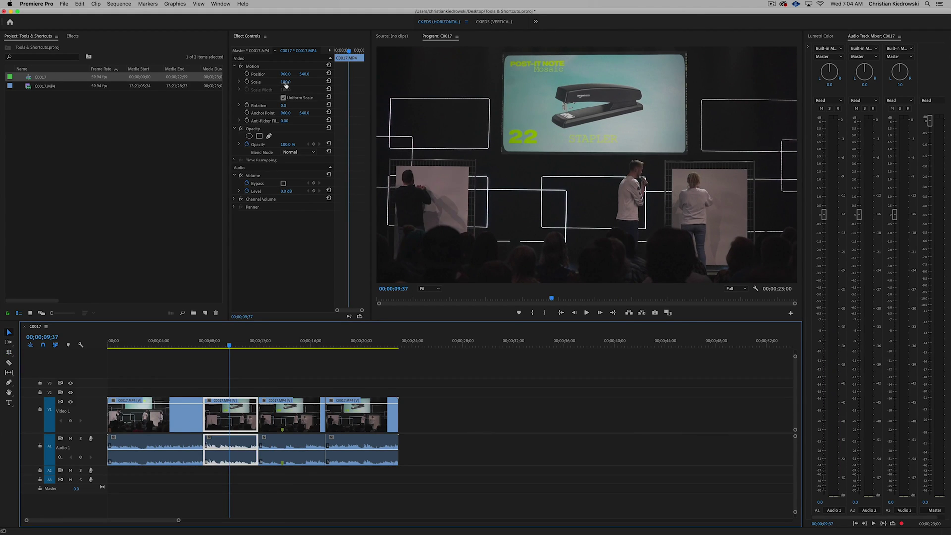
drag(286, 85, 299, 74)
Step: Roll the cut between the first and second segments back to 00;00;06;18 with the Rolling Edit tool, and play across the cut
drag(214, 340, 187, 342)
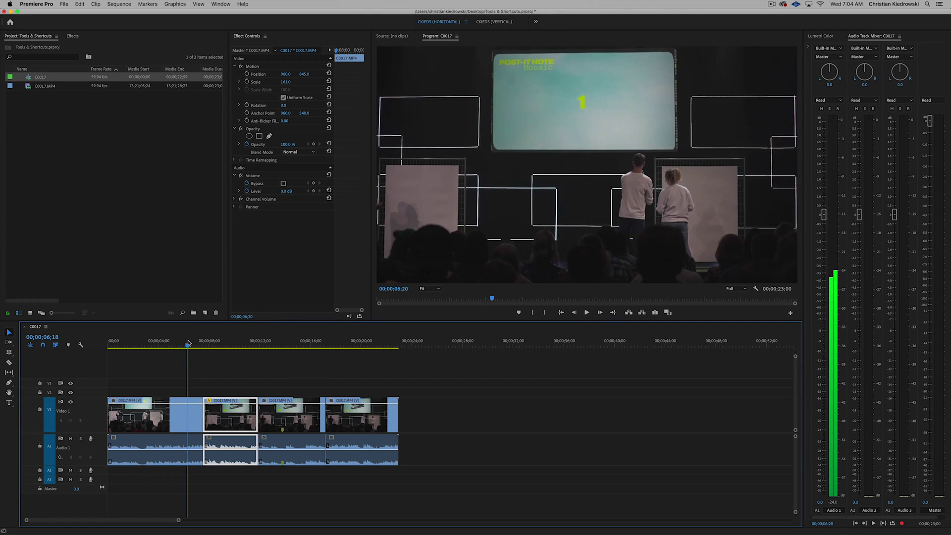
click(9, 352)
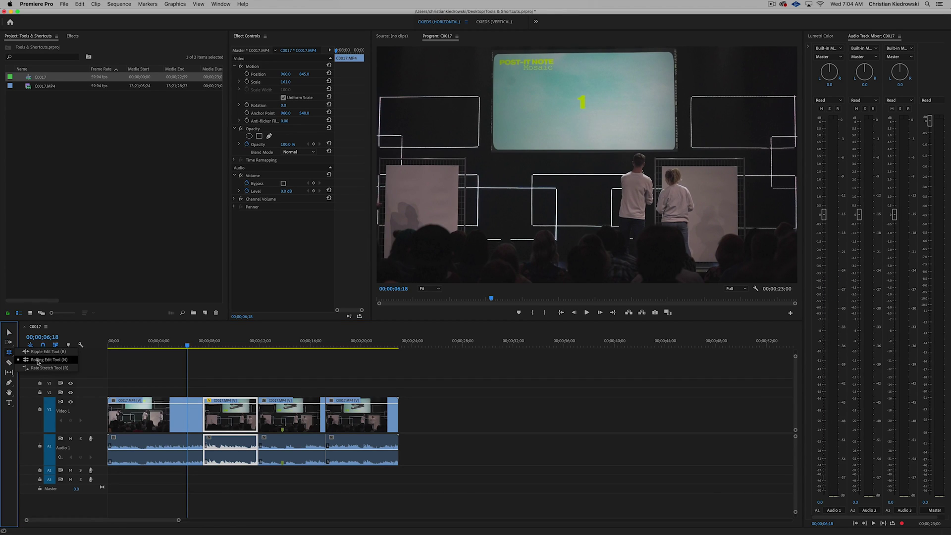
click(65, 360)
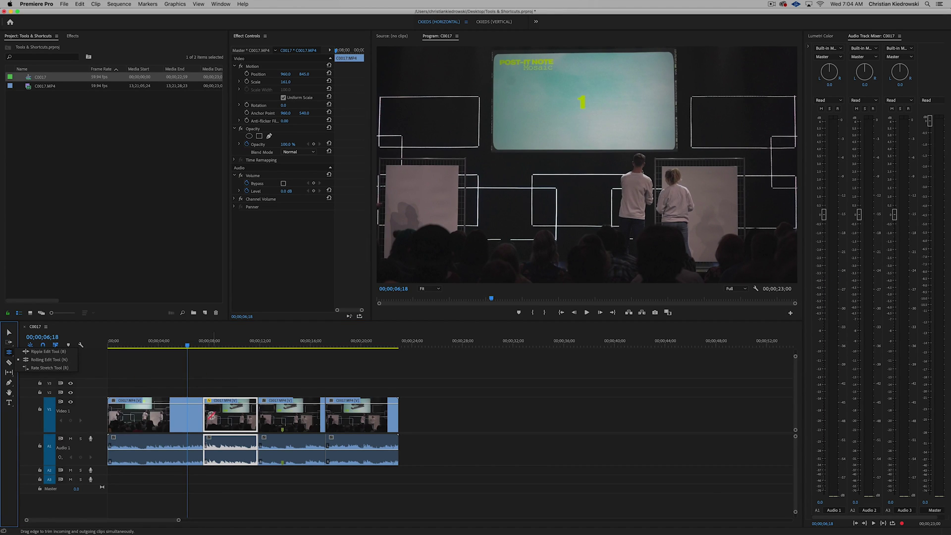
click(175, 385)
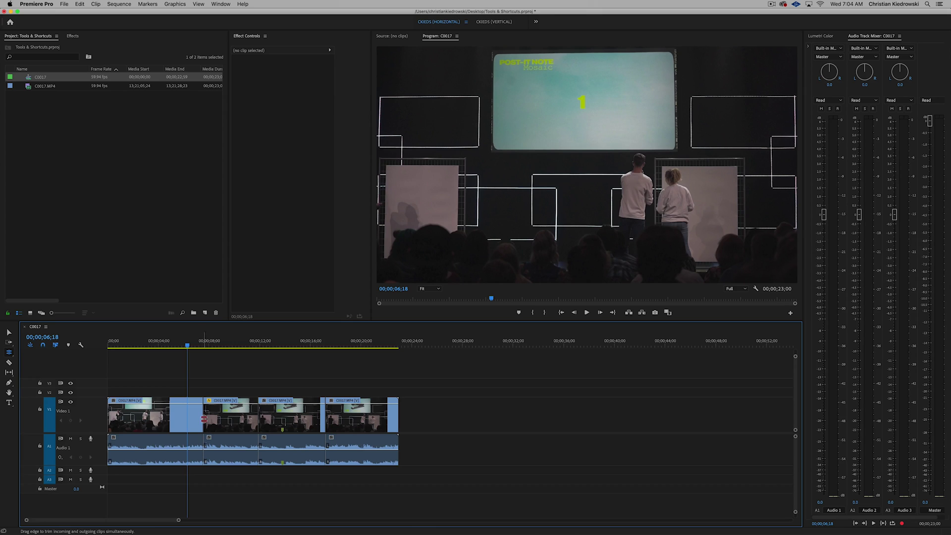
drag(203, 422, 191, 423)
drag(181, 341, 171, 341)
key(space)
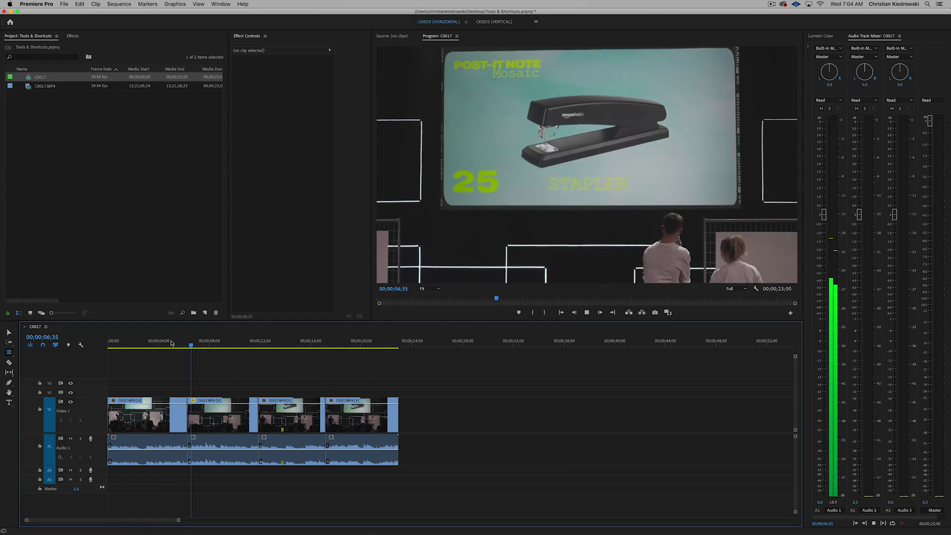
key(space)
drag(201, 346, 177, 355)
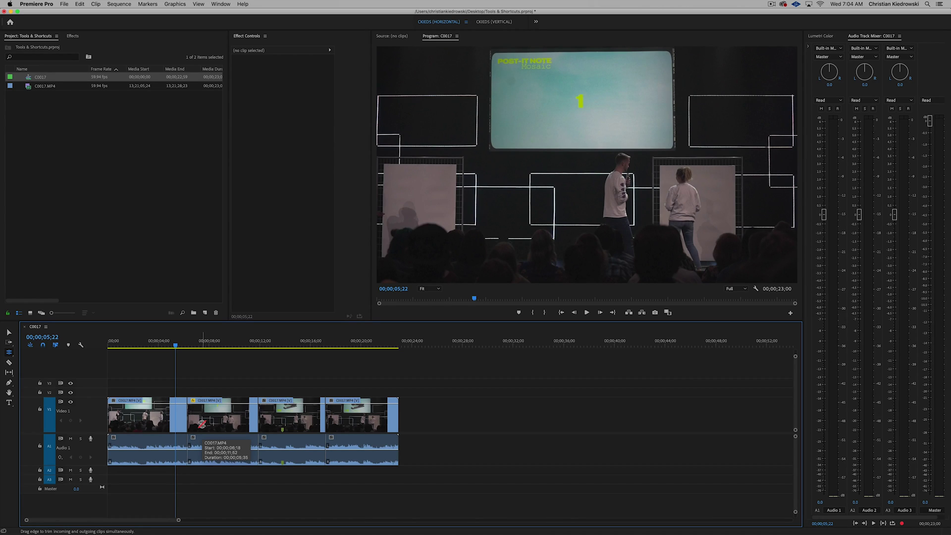
Step: Try shortening the last segment to end at 00;00;21;25 with the Rate Stretch tool, play it back, and undo the stretch
click(9, 352)
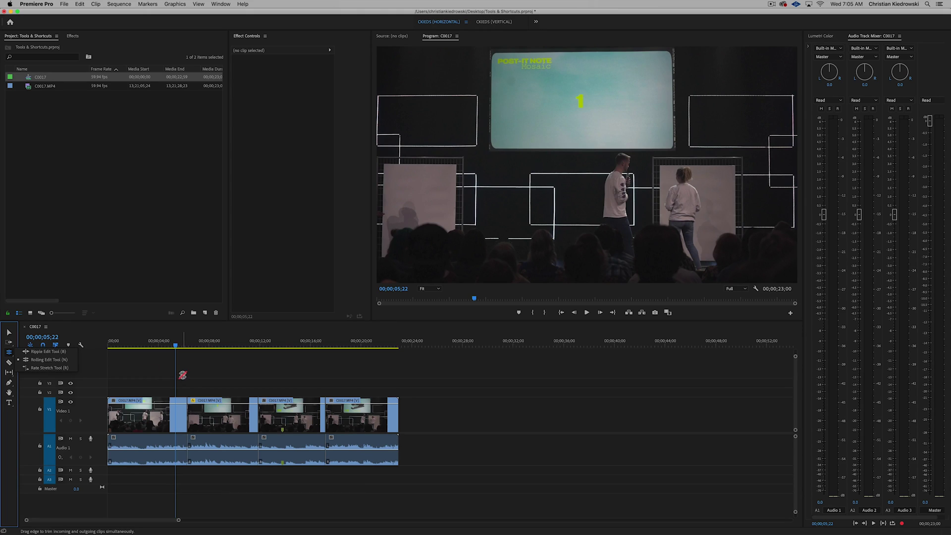
click(201, 374)
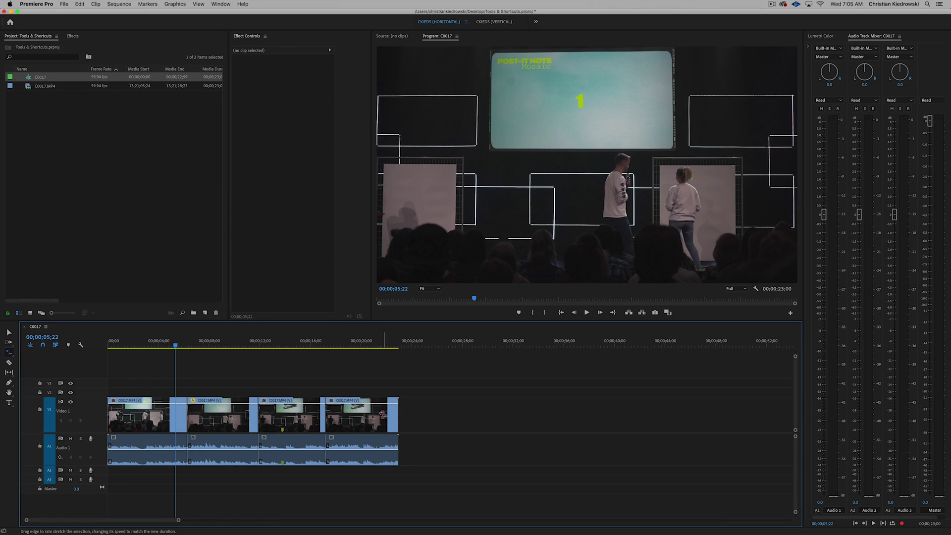
drag(396, 414, 377, 415)
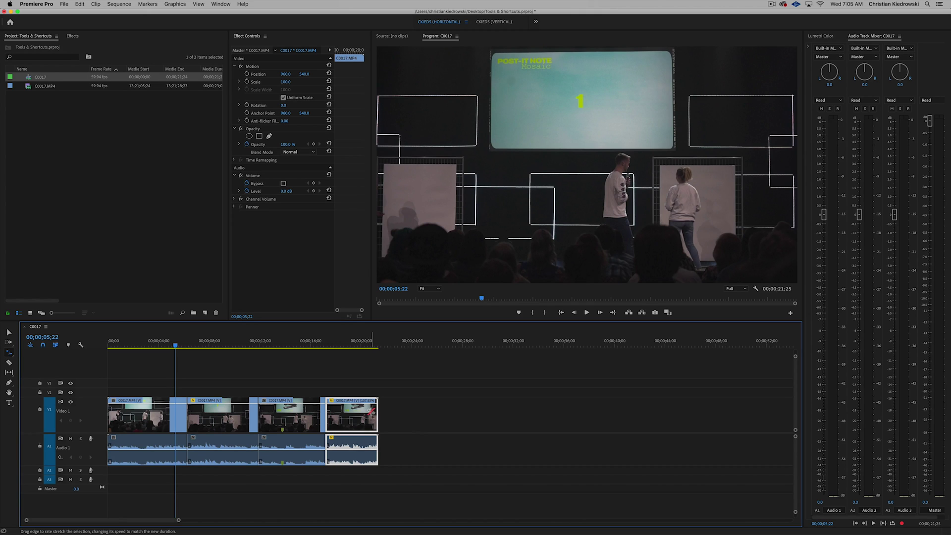
click(326, 343)
key(space)
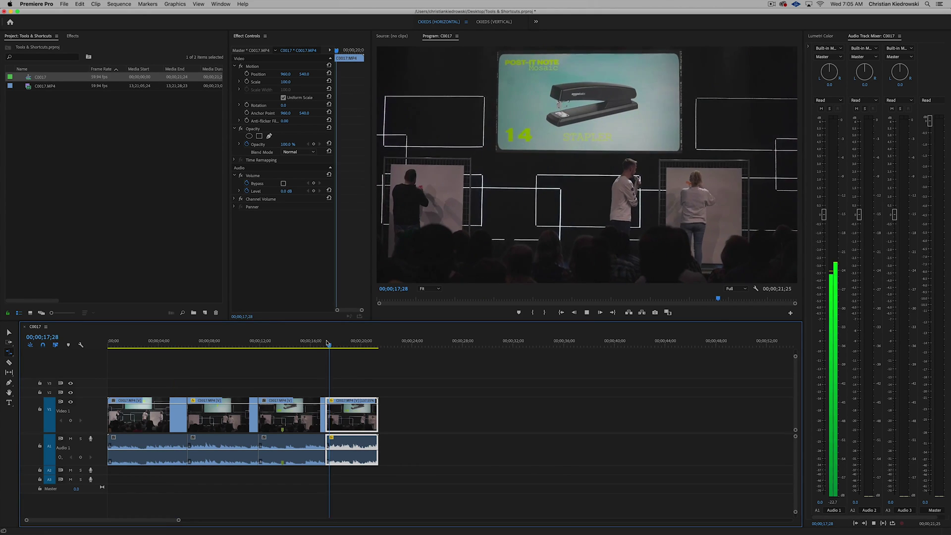
key(space)
click(330, 345)
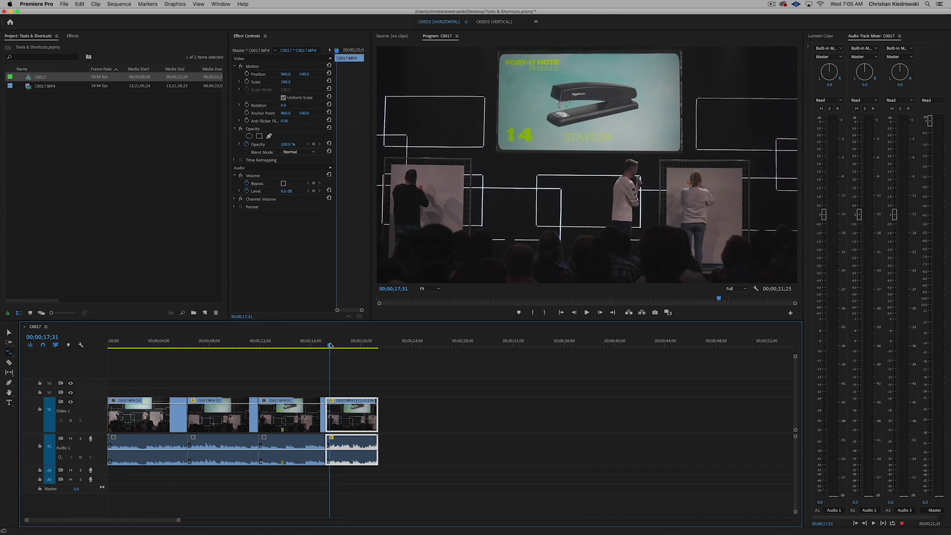
key(space)
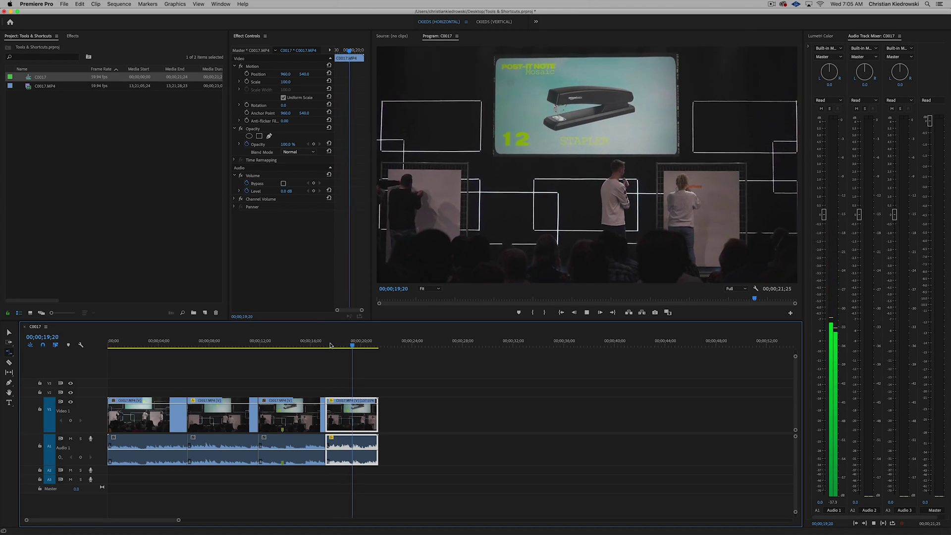
key(space)
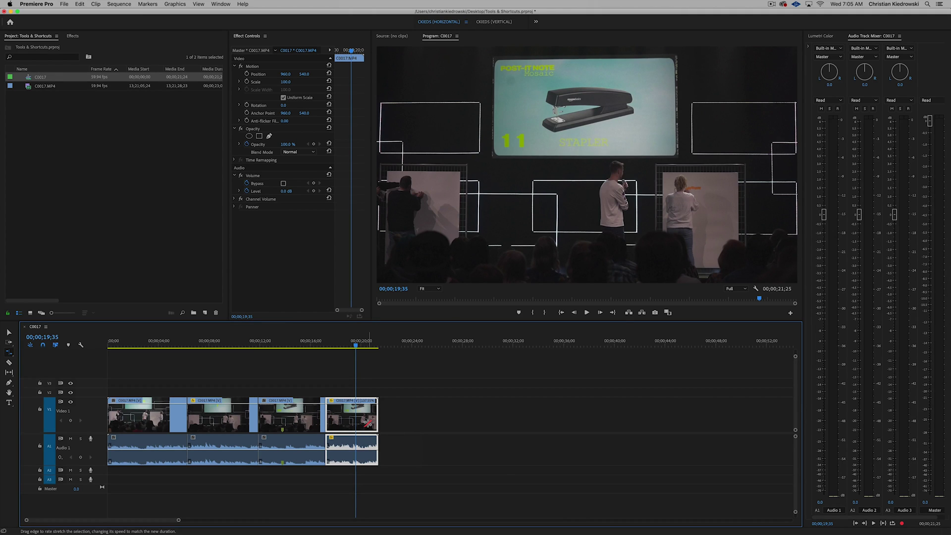
key(super+z)
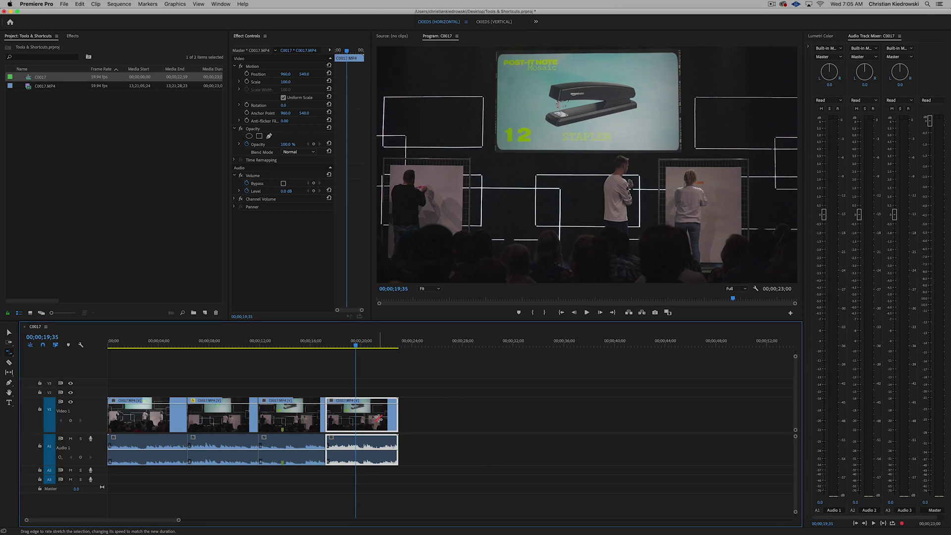
Step: Set the last segment's speed to 150% through its clip speed and duration settings
key(super+r)
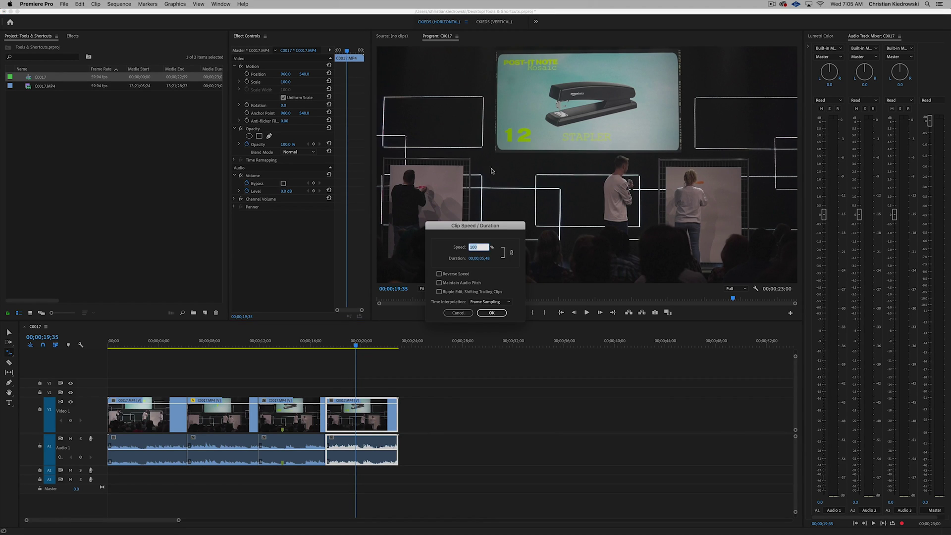
drag(474, 228, 486, 251)
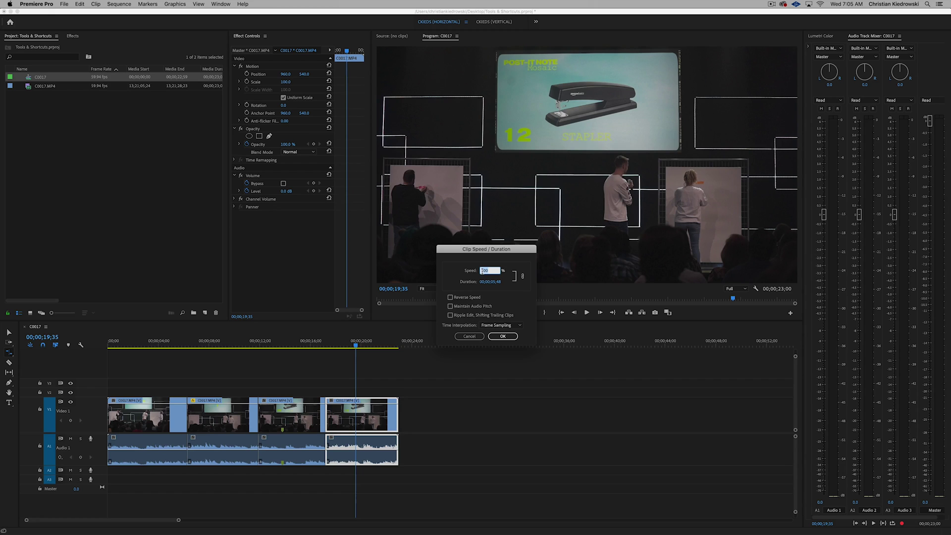
key(Return)
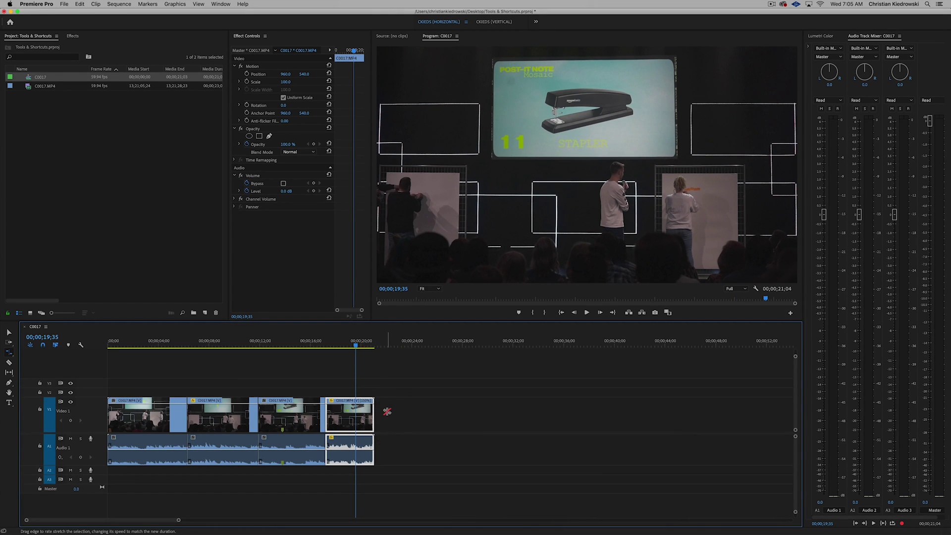
mouse_move(374, 414)
mouse_down()
mouse_move(395, 418)
mouse_move(375, 420)
mouse_up()
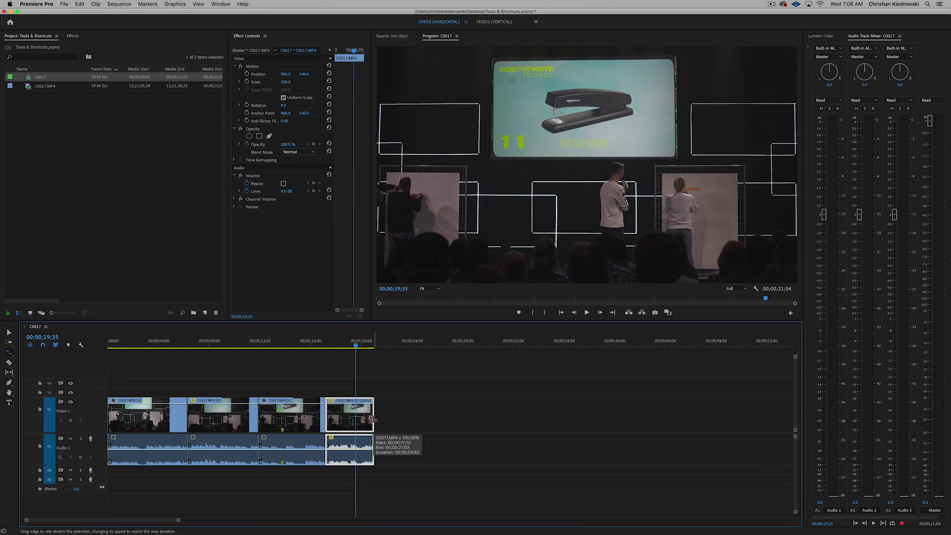
Step: Preview the start of the third segment up to 00;00;13;04, and select that segment with the Slip tool
click(8, 351)
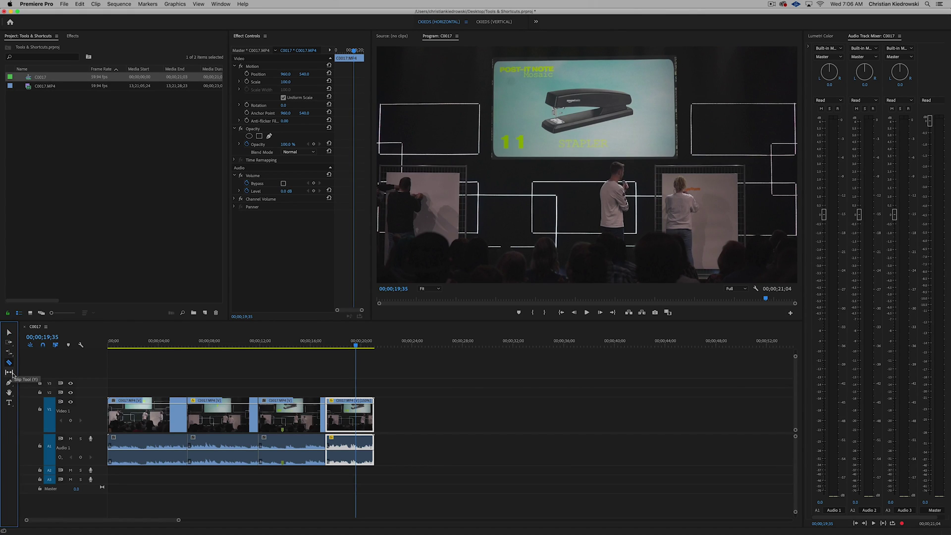
click(10, 373)
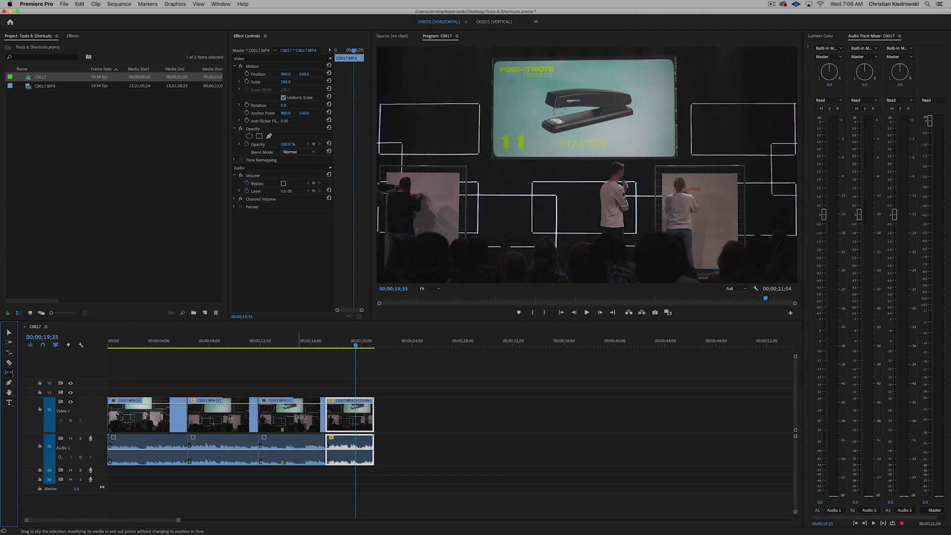
mouse_move(272, 346)
mouse_down()
mouse_move(291, 347)
mouse_move(283, 347)
mouse_up()
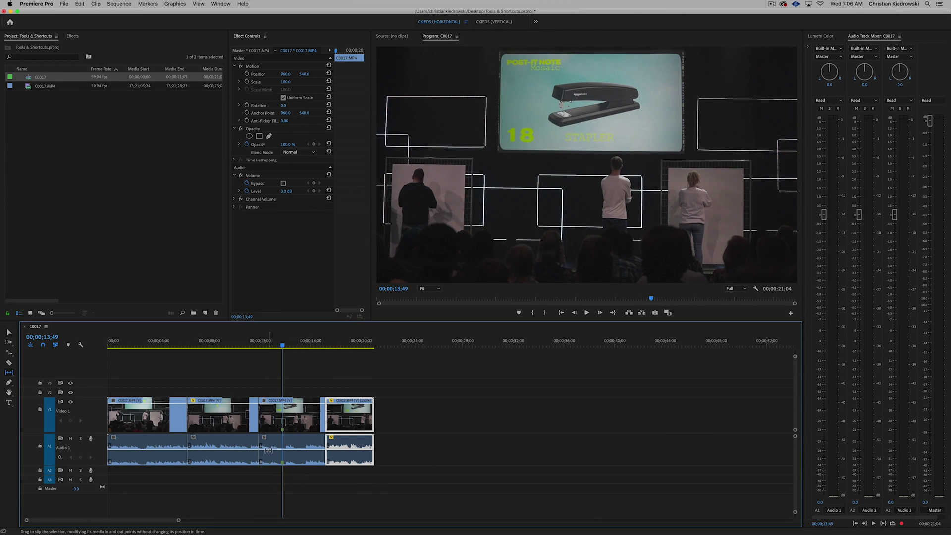
scroll(269, 451, up, 8)
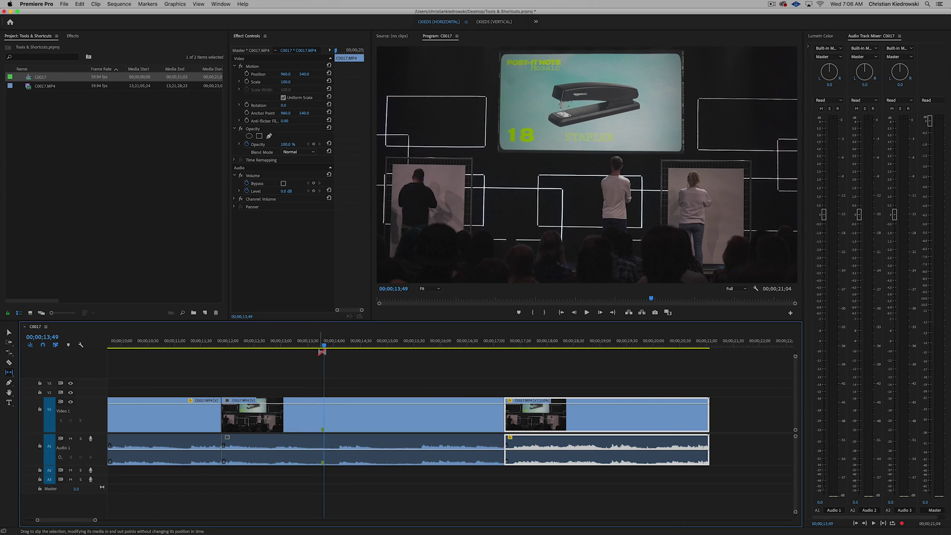
drag(322, 352, 221, 371)
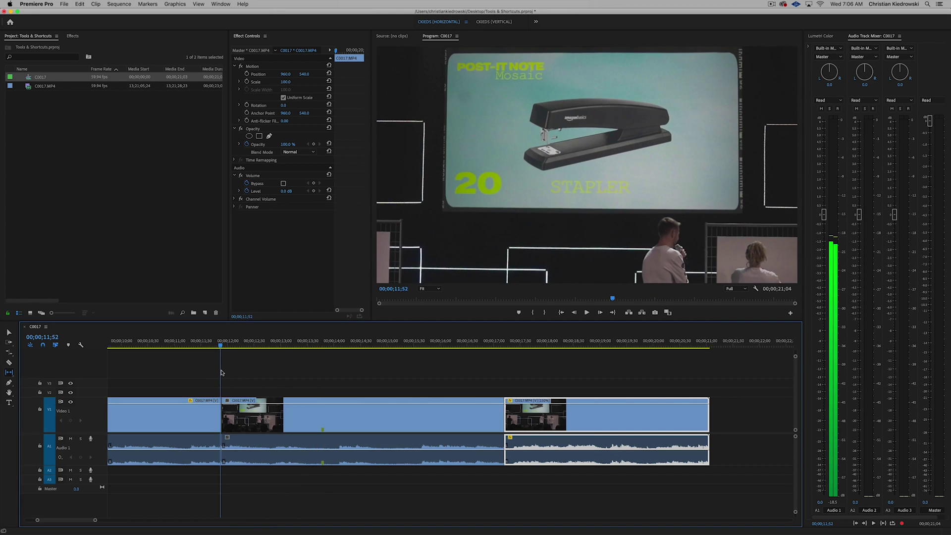
key(Down)
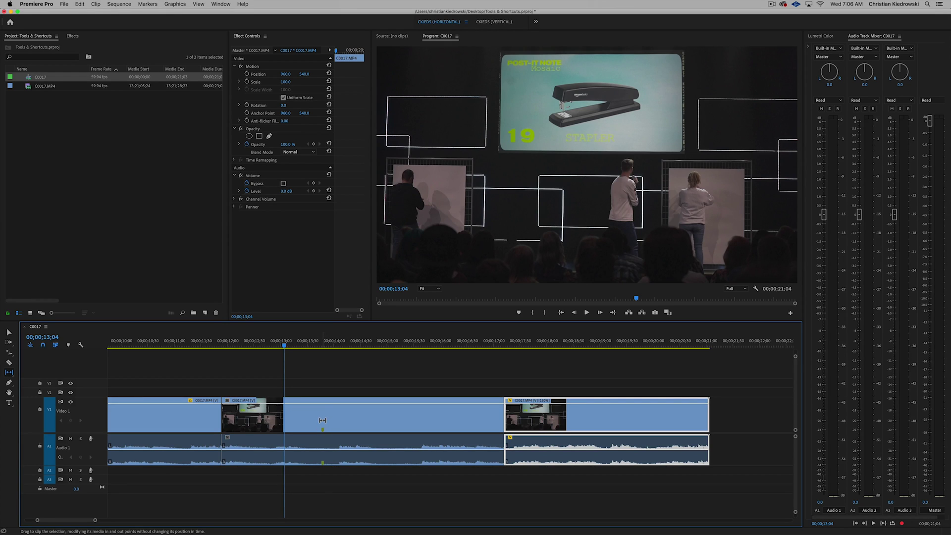
click(323, 420)
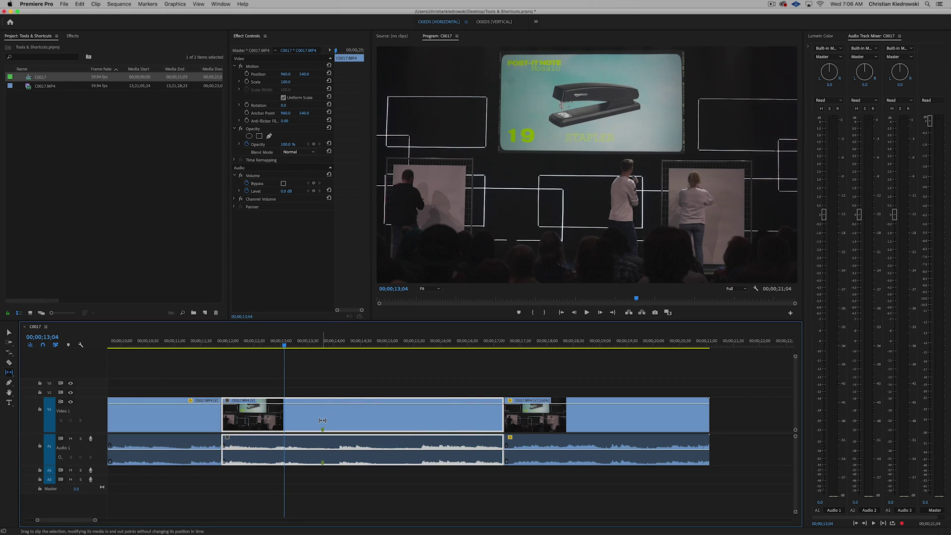
Step: Slip the third segment's content back and forth, leaving it starting slightly earlier in the source footage
drag(322, 420, 222, 345)
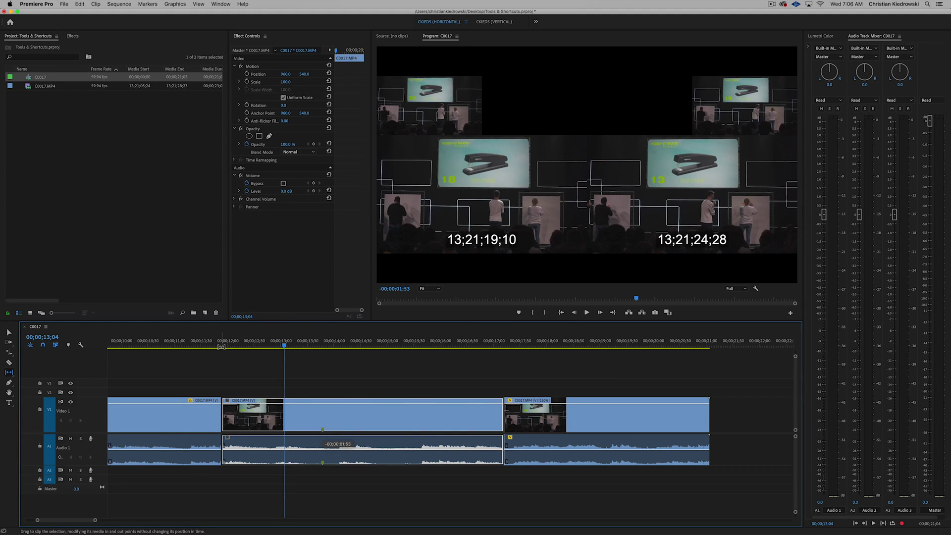
drag(222, 345, 222, 347)
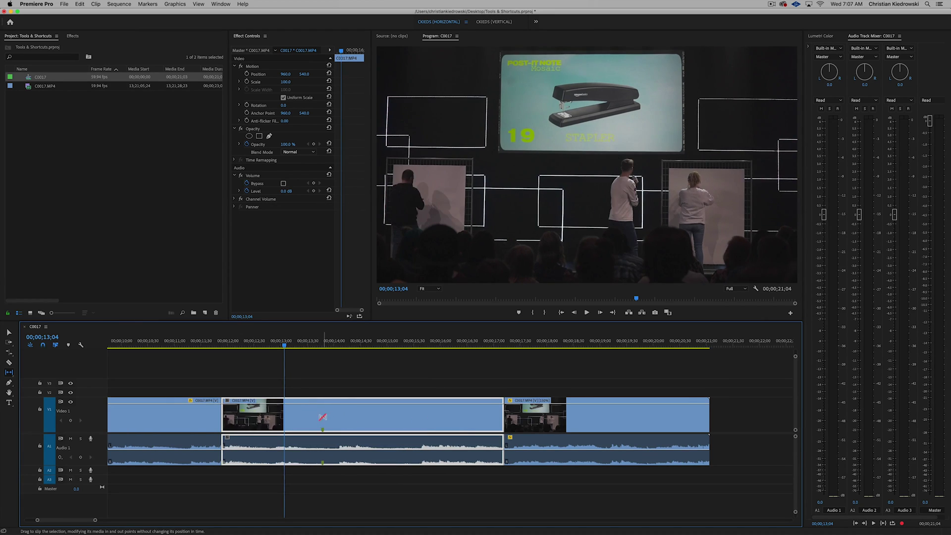
drag(322, 417, 463, 171)
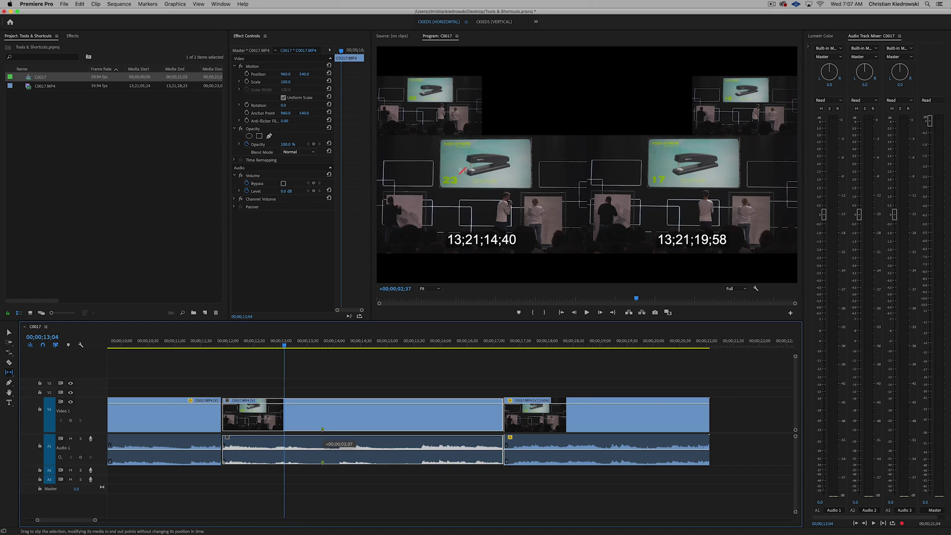
drag(462, 170, 437, 102)
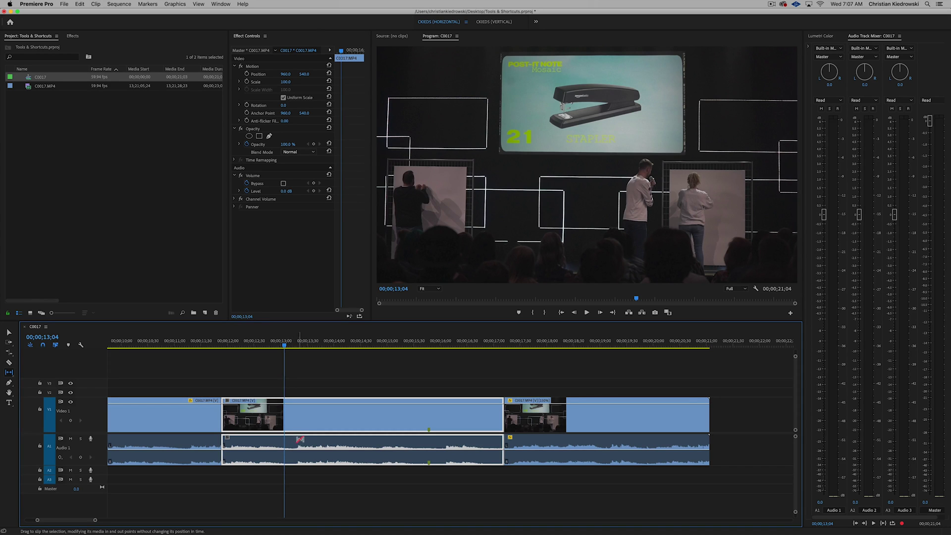
drag(390, 419, 370, 426)
Step: Draw a closed four-sided shape over the stage's projection screen at 00;00;13;04 with the Pen tool, and delete that shape from the graphic
click(9, 383)
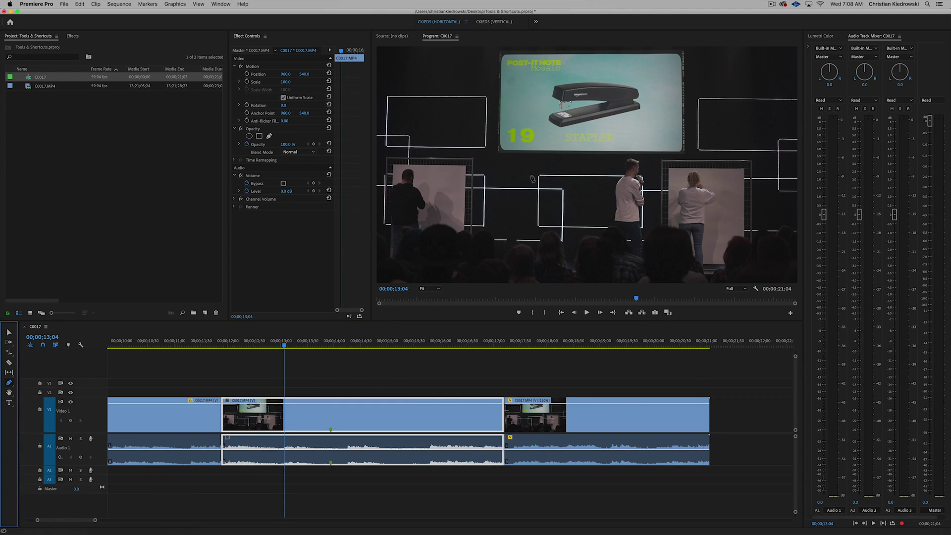
click(495, 159)
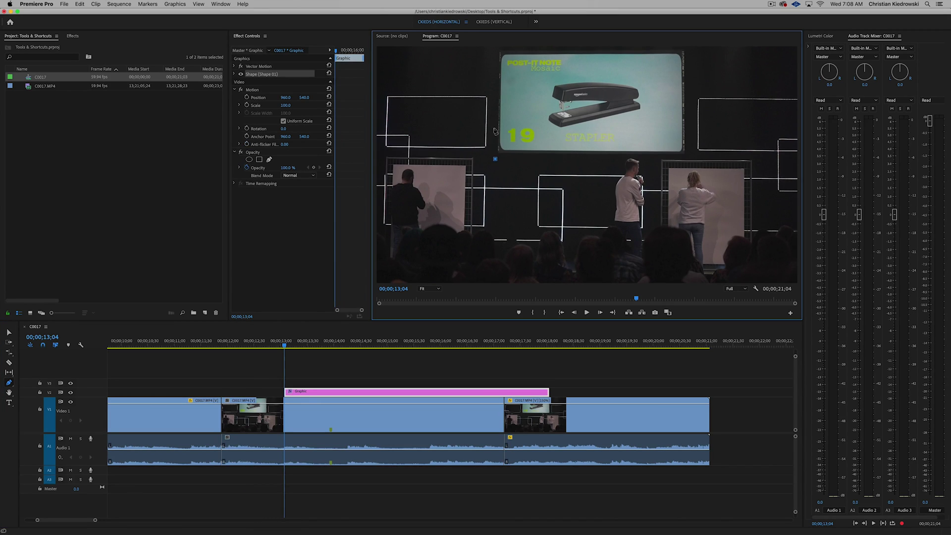
click(496, 48)
click(555, 48)
click(687, 49)
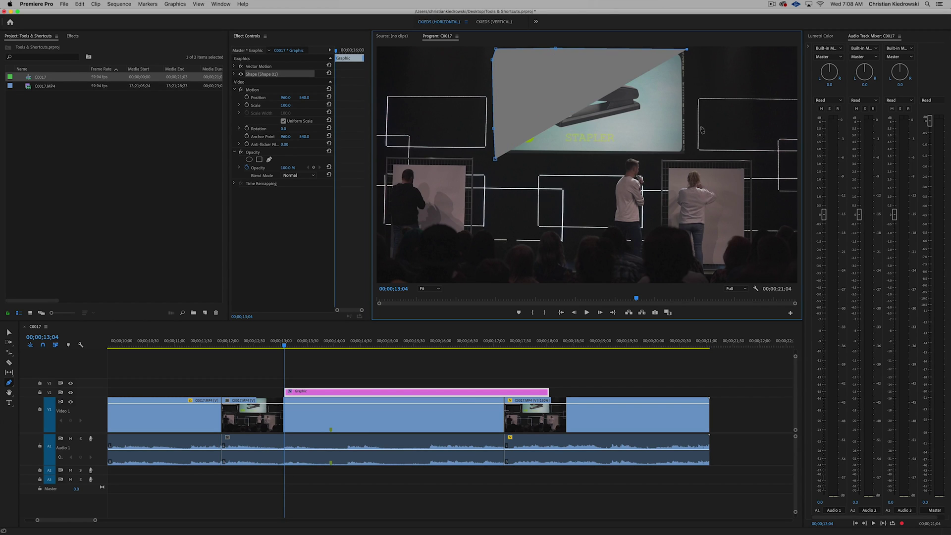
click(692, 158)
click(496, 159)
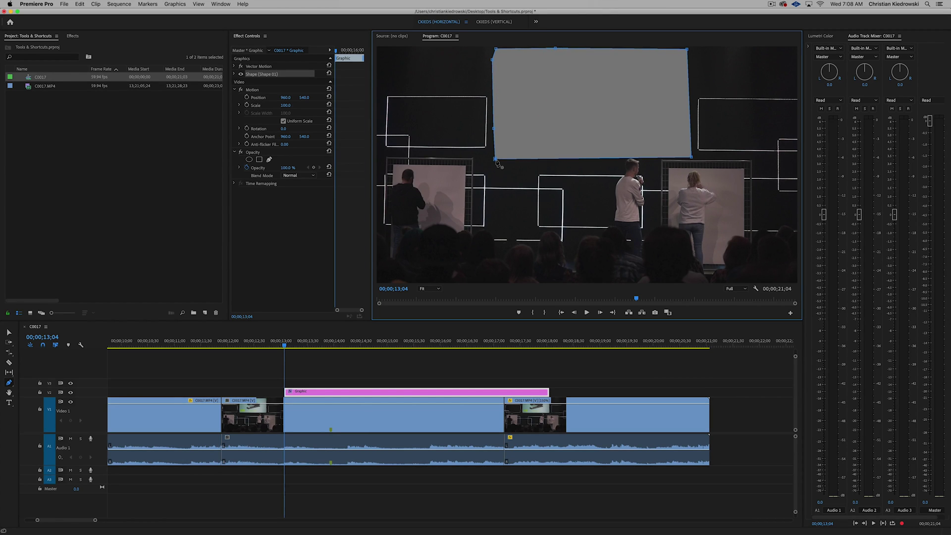
click(235, 74)
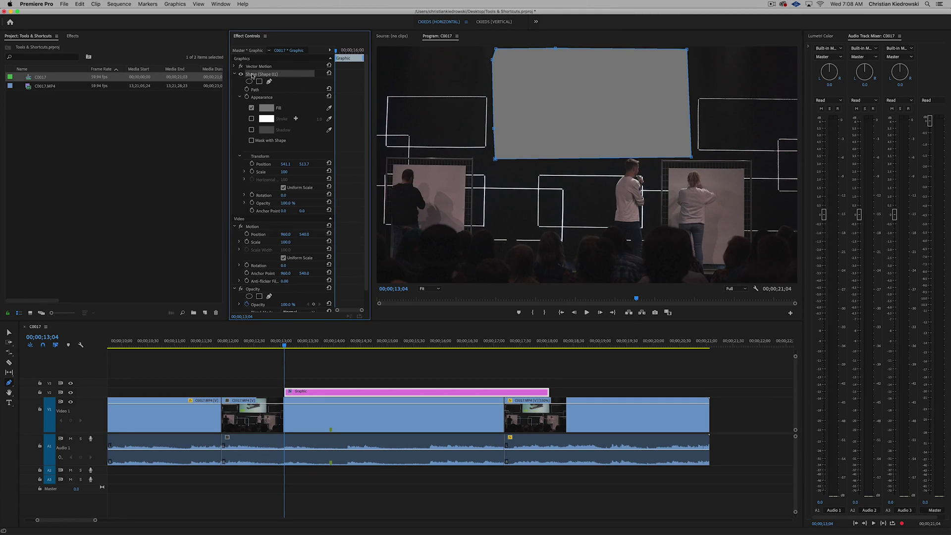
key(Delete)
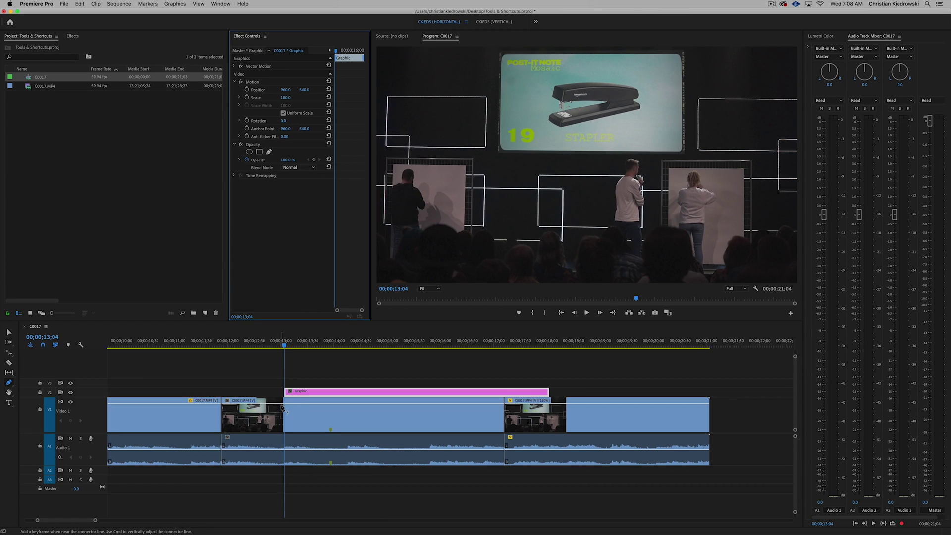
Step: Delete the leftover Graphic clip above the third segment from the sequence
key(v)
click(307, 392)
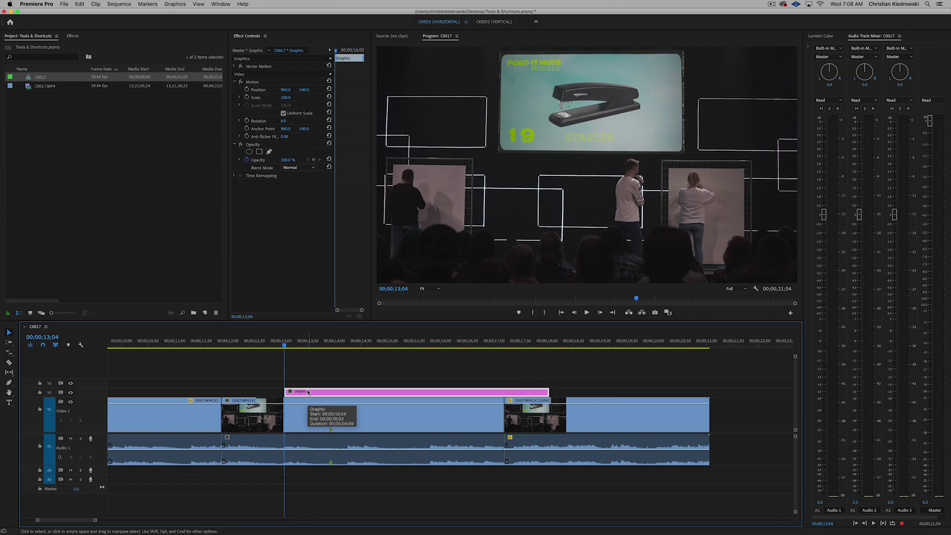
key(Delete)
Step: Draw a closed four-point opacity mask around the stage's projection screen on the third segment
click(291, 421)
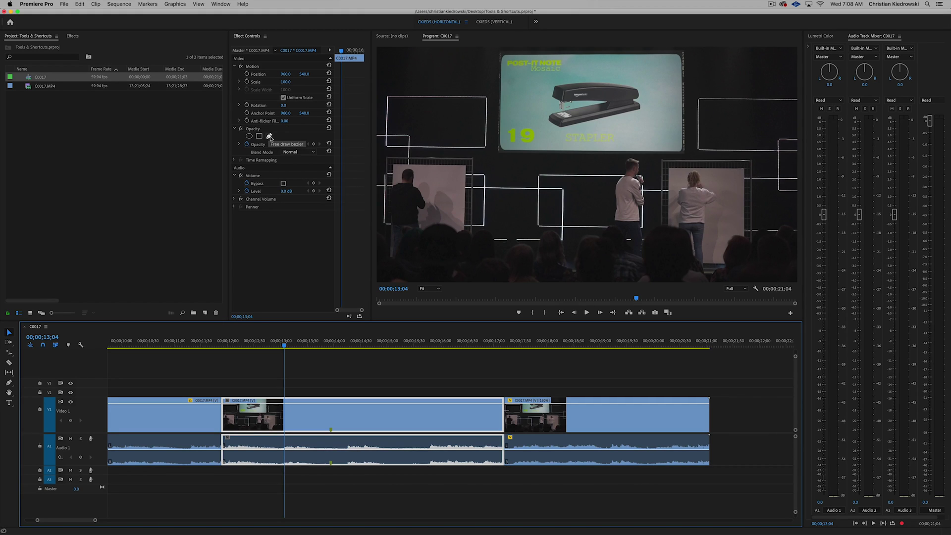
click(270, 137)
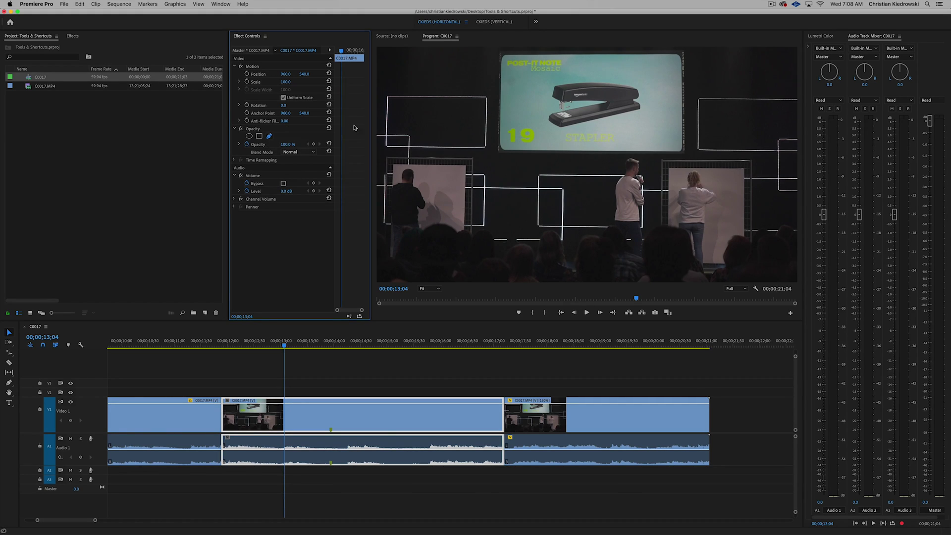
click(496, 51)
click(494, 157)
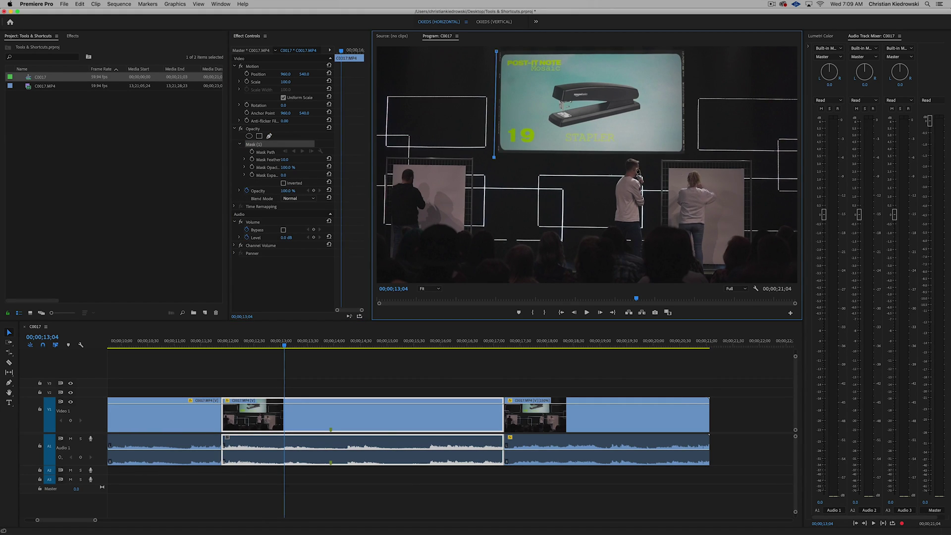
click(691, 156)
click(690, 51)
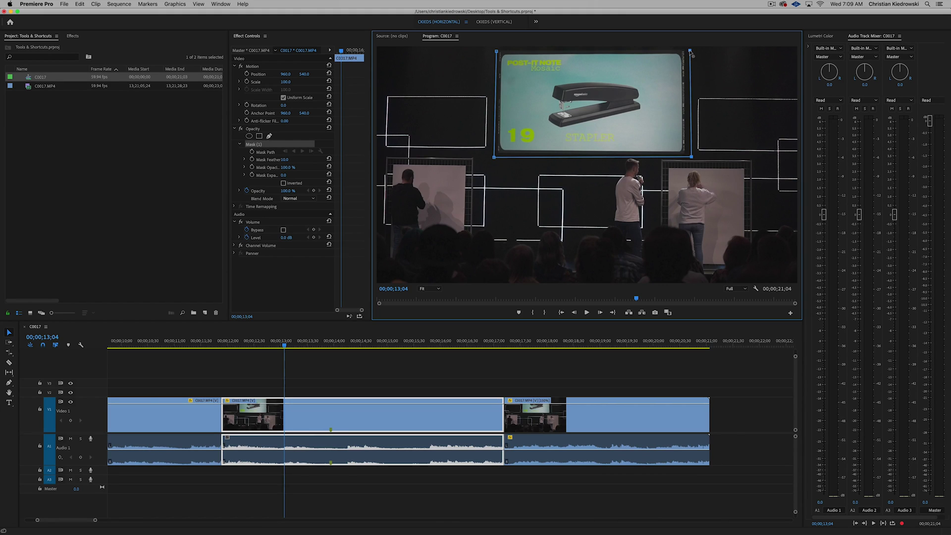
click(497, 51)
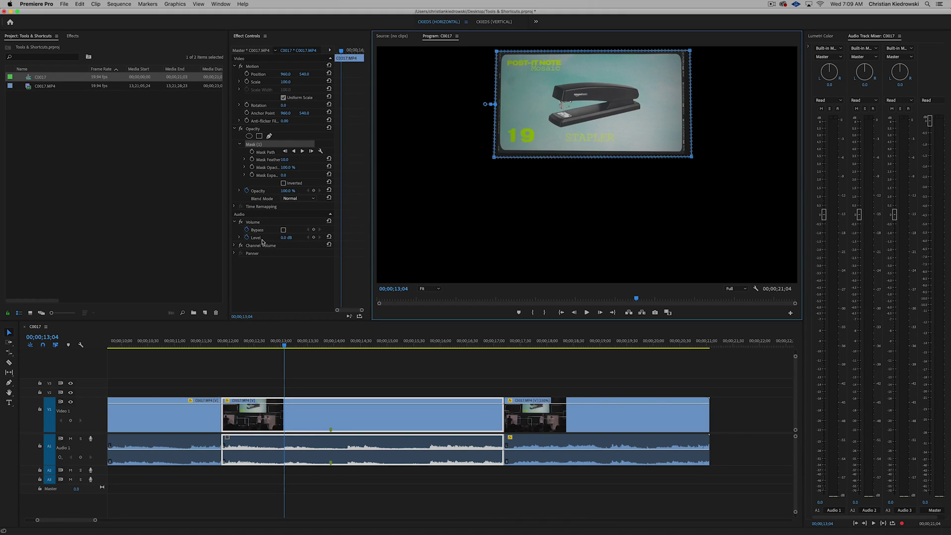
Step: Invert the projection-screen mask, and delete it from the third segment's opacity effect
click(283, 183)
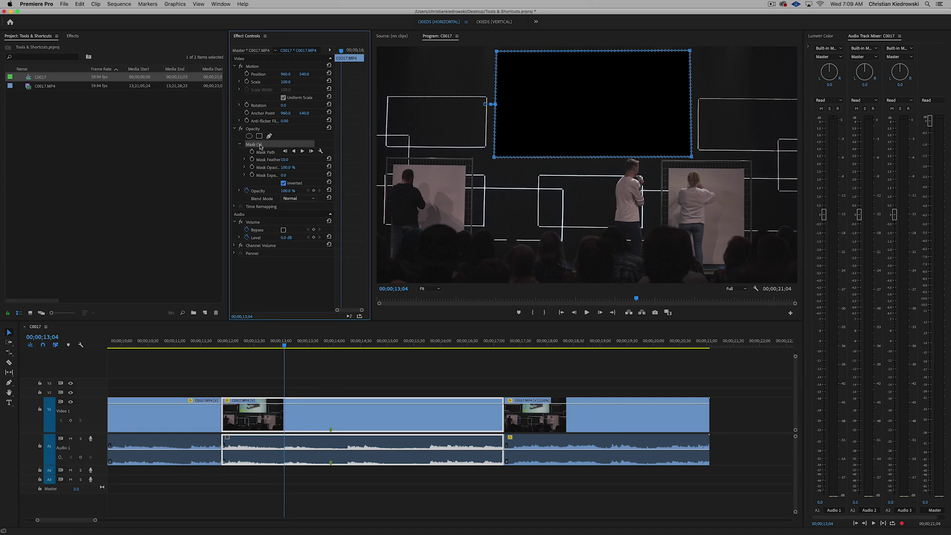
key(Delete)
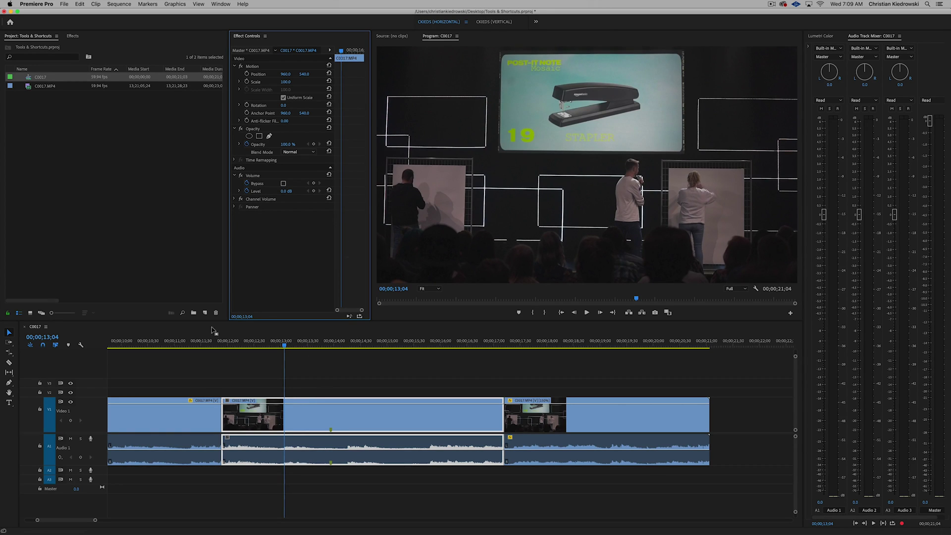
Step: Set the Program monitor zoom to 100% and then 200%, and pan the enlarged frame and the timeline with the Hand tool
click(9, 392)
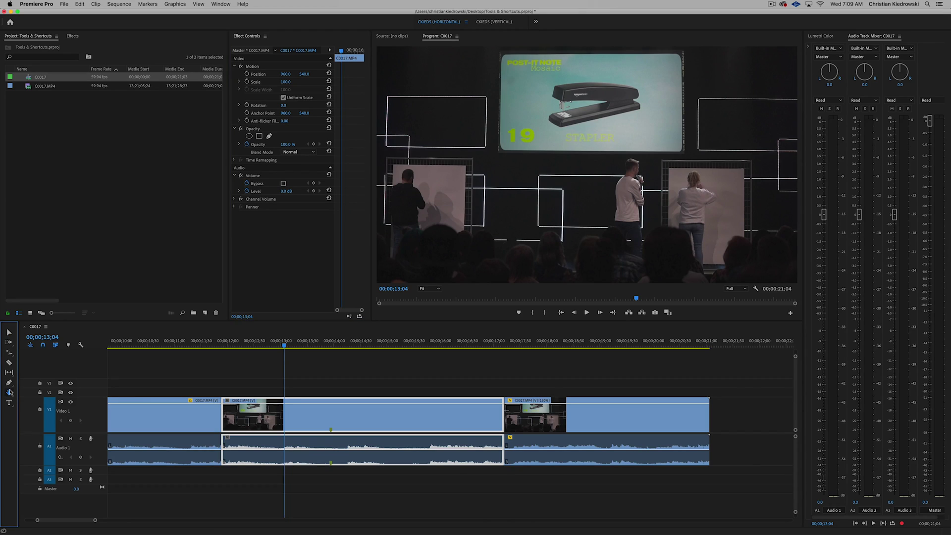
click(441, 236)
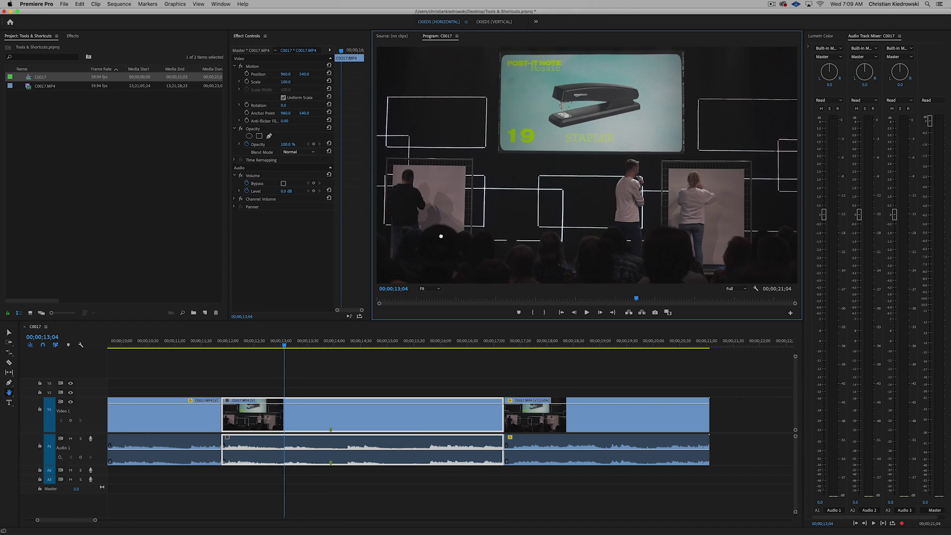
click(437, 287)
click(431, 338)
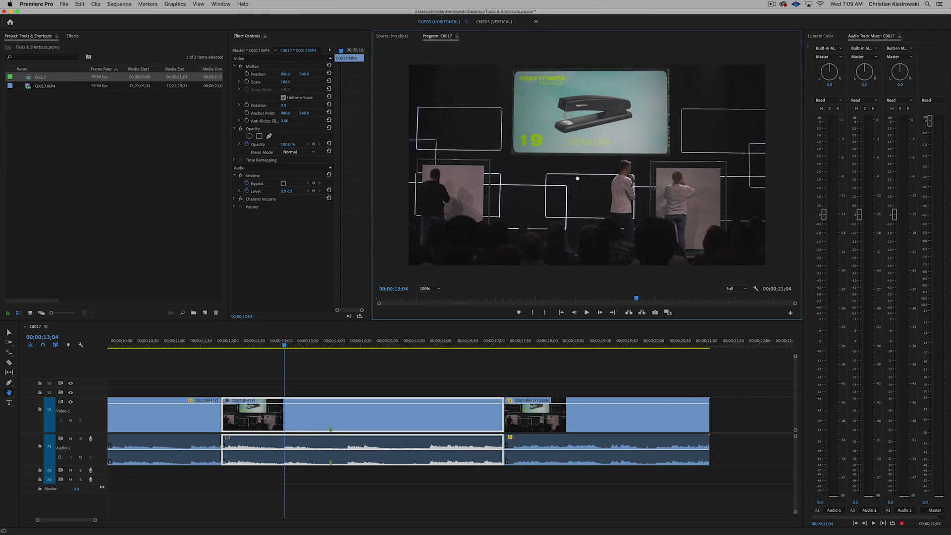
click(431, 291)
click(431, 354)
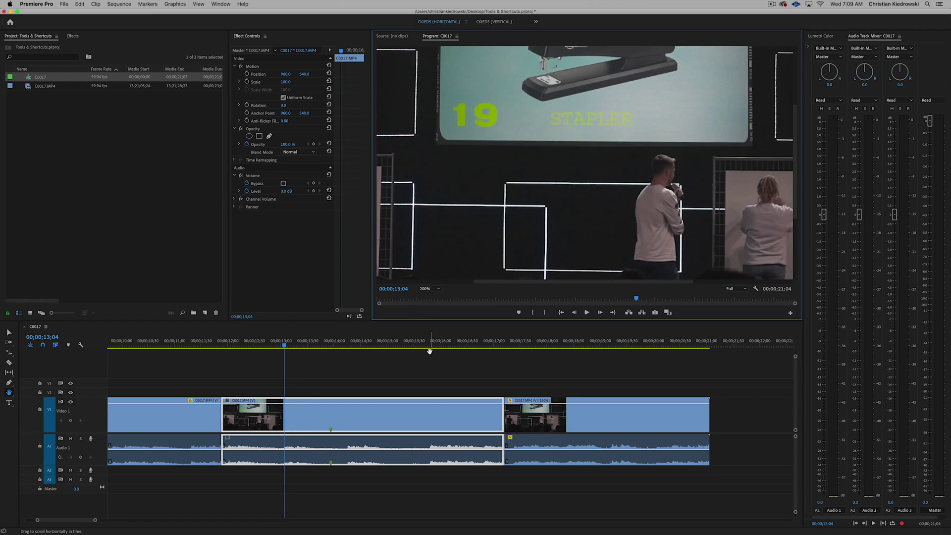
mouse_move(537, 197)
mouse_down()
mouse_move(570, 250)
mouse_move(595, 201)
mouse_move(565, 138)
mouse_move(602, 169)
mouse_move(488, 202)
mouse_move(495, 262)
mouse_move(589, 216)
mouse_move(541, 185)
mouse_up()
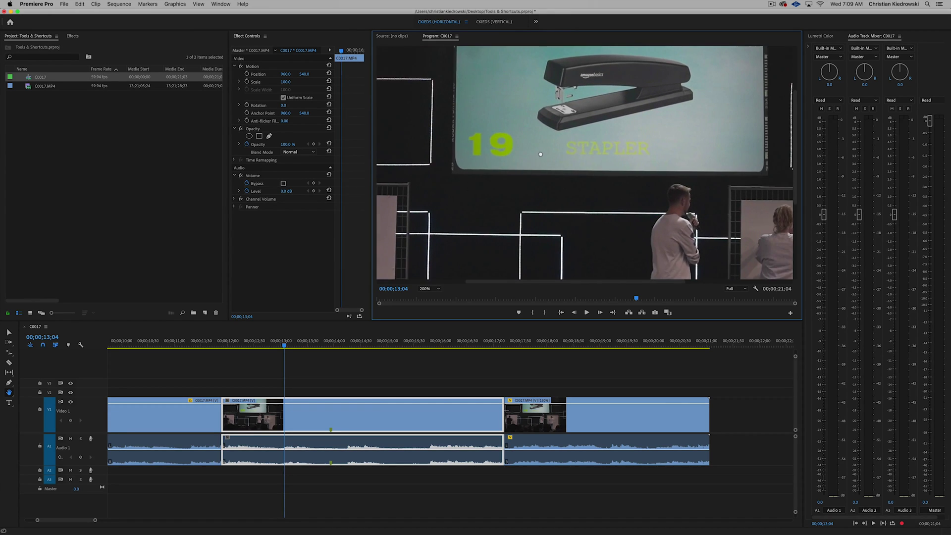
drag(367, 406, 316, 404)
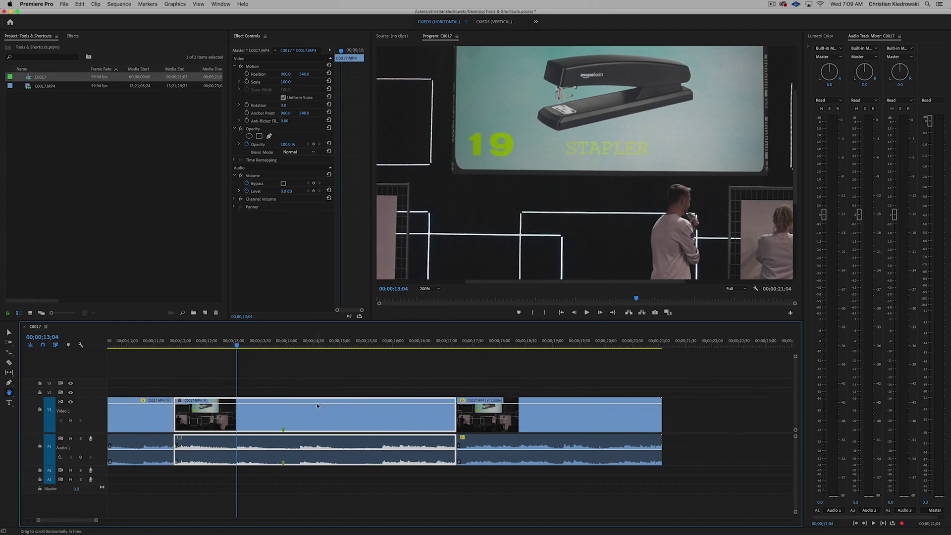
Step: Move the third segment slightly earlier with the Selection tool, and undo the move
key(v)
mouse_move(370, 417)
mouse_down()
mouse_move(379, 420)
mouse_move(362, 408)
mouse_up()
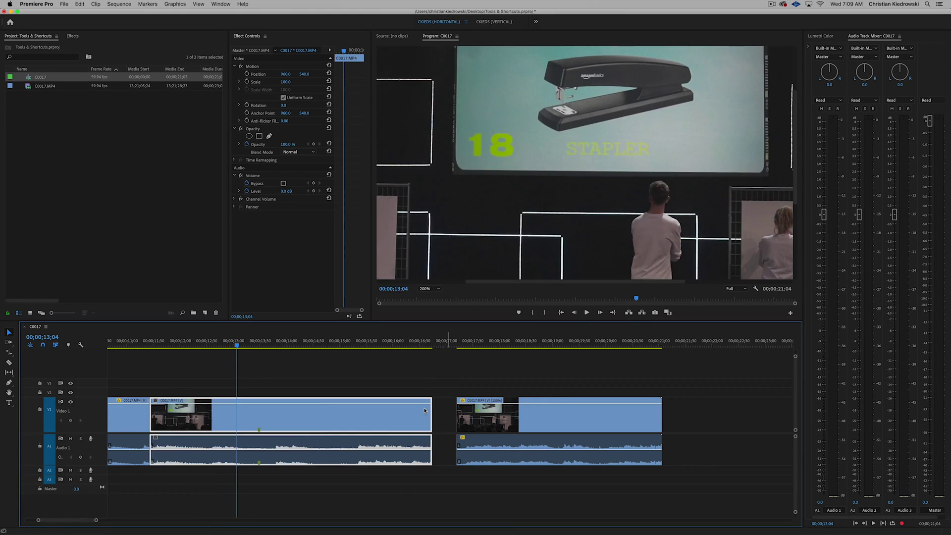
key(super+z)
Step: Pan the timeline slightly toward the end of the sequence with the Hand tool
click(9, 394)
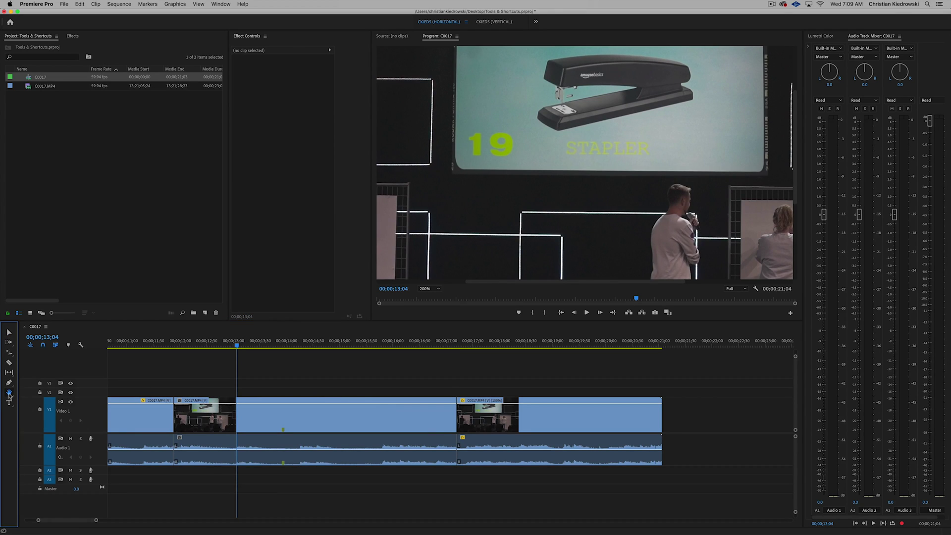
mouse_move(388, 412)
mouse_down()
mouse_move(173, 411)
mouse_move(654, 410)
mouse_move(540, 424)
mouse_move(378, 406)
mouse_up()
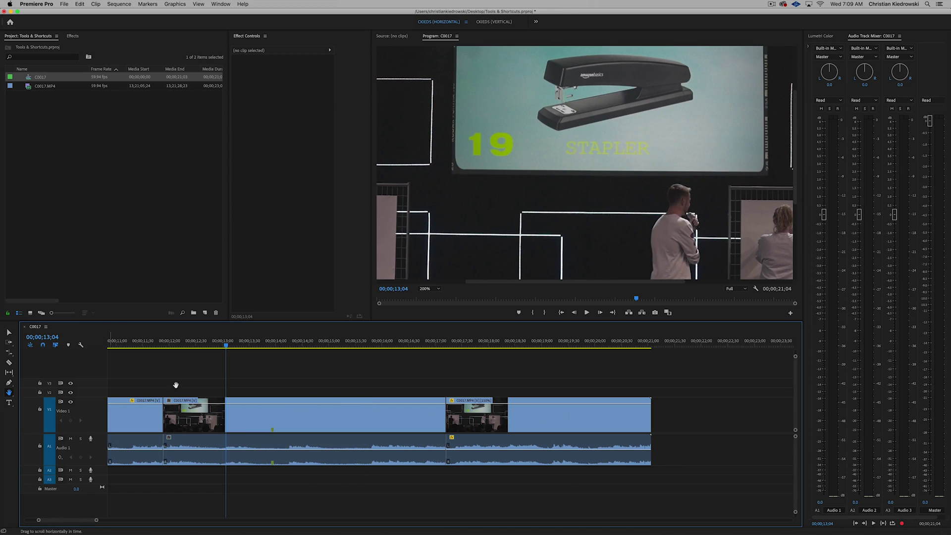
Step: Add the text "Hello" over the projection screen at 00;00;13;04 with the Type tool, and select its clip
click(9, 403)
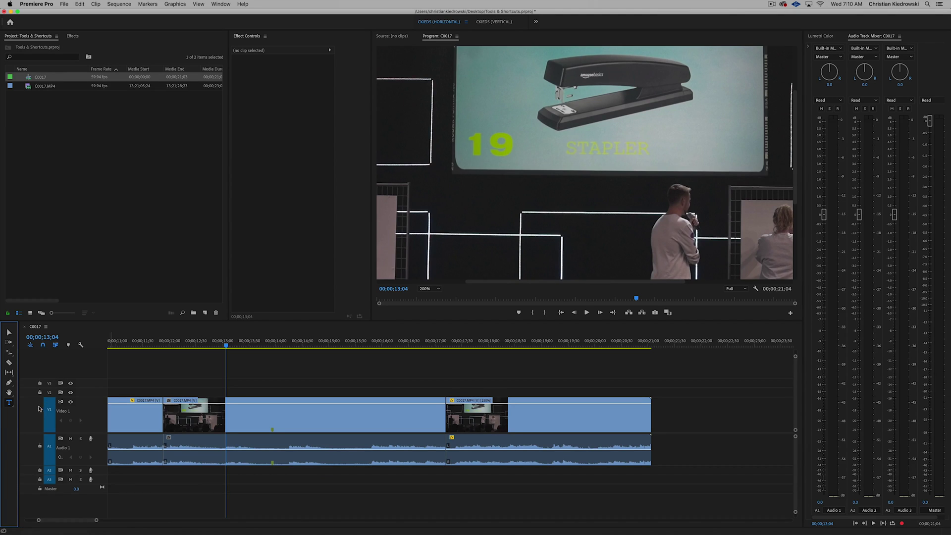
click(529, 159)
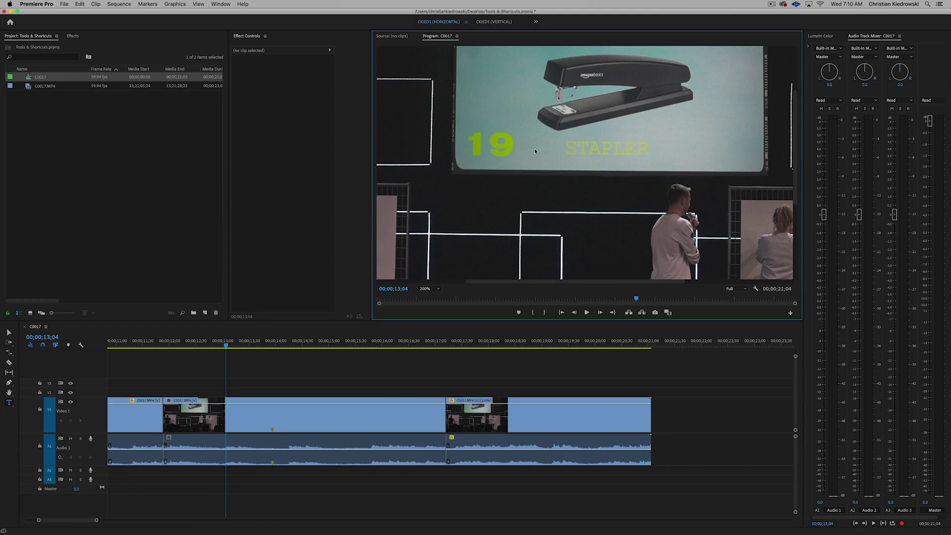
click(539, 167)
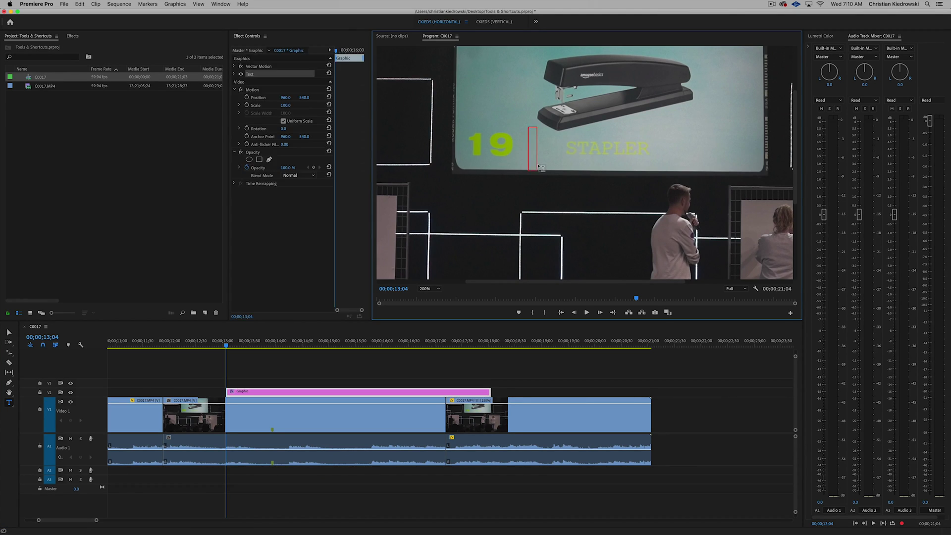
text(Hello)
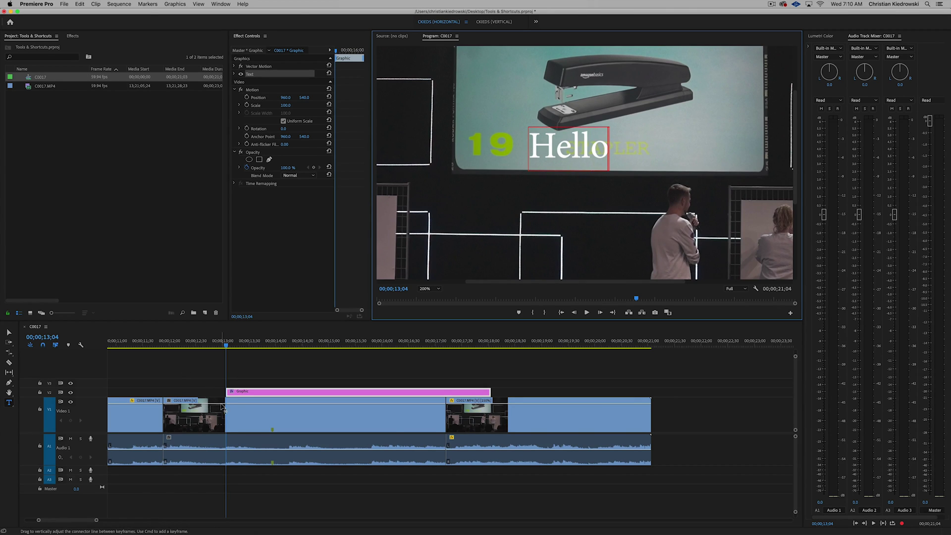
click(261, 394)
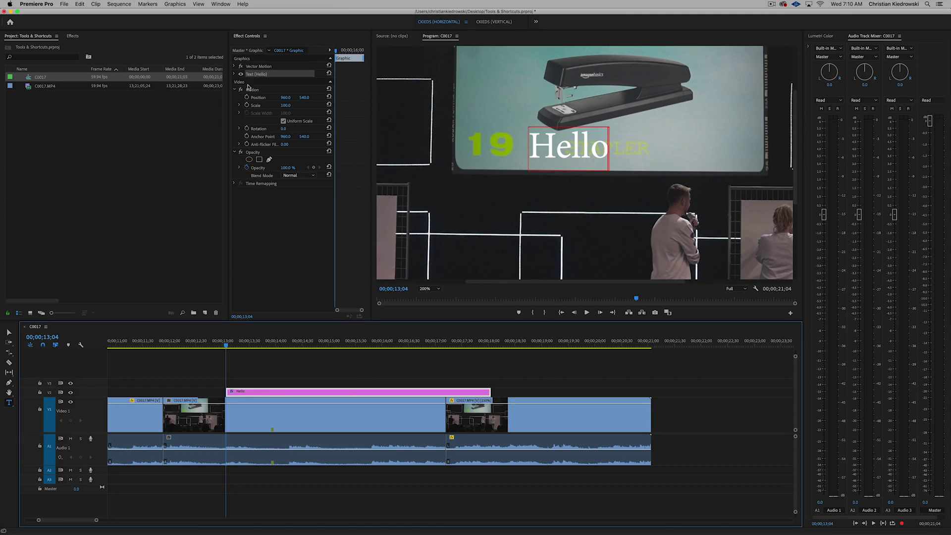
Step: Examine the Hello graphic's source text, appearance and transform properties and its Vector Motion settings
click(235, 75)
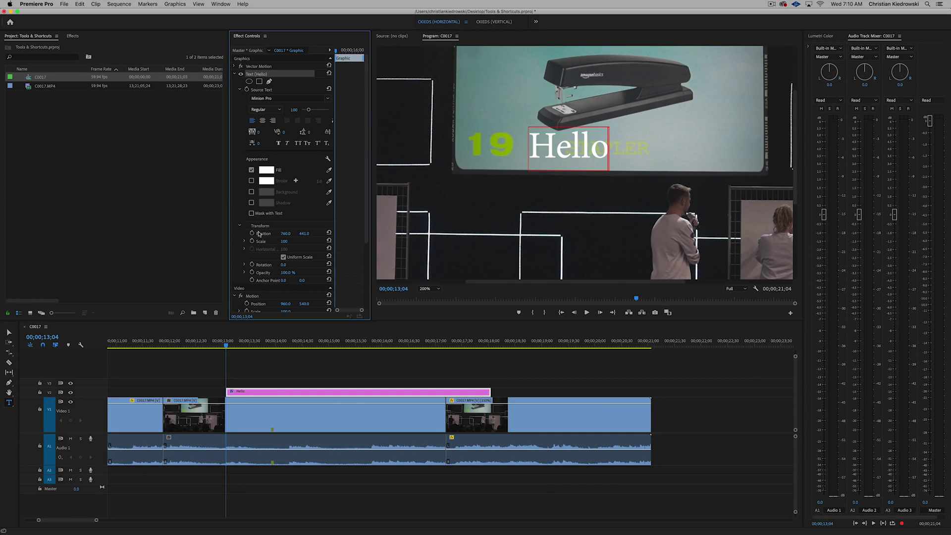
click(259, 395)
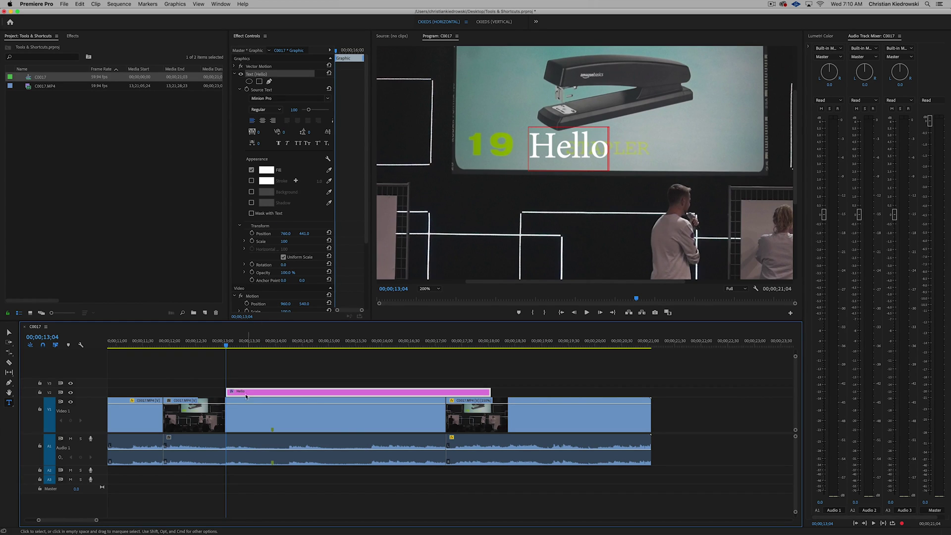
click(242, 75)
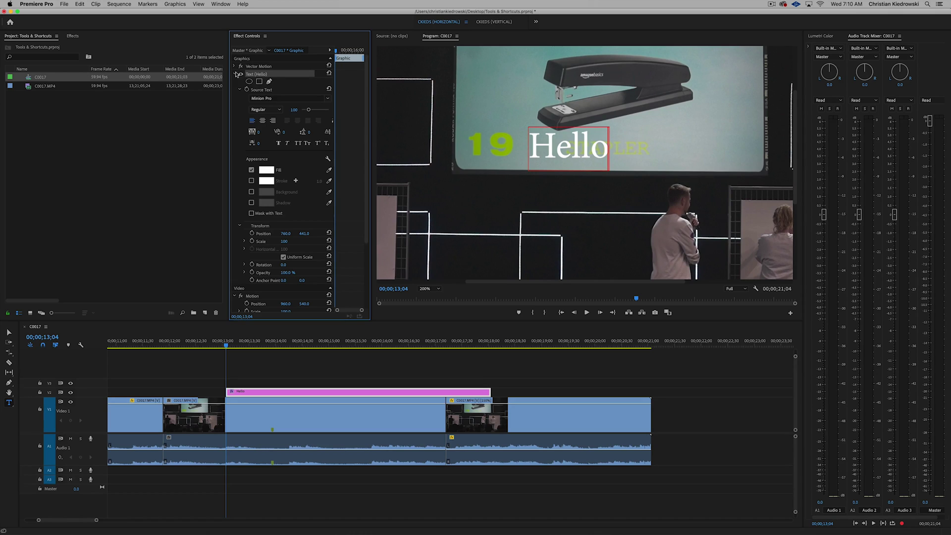
click(236, 67)
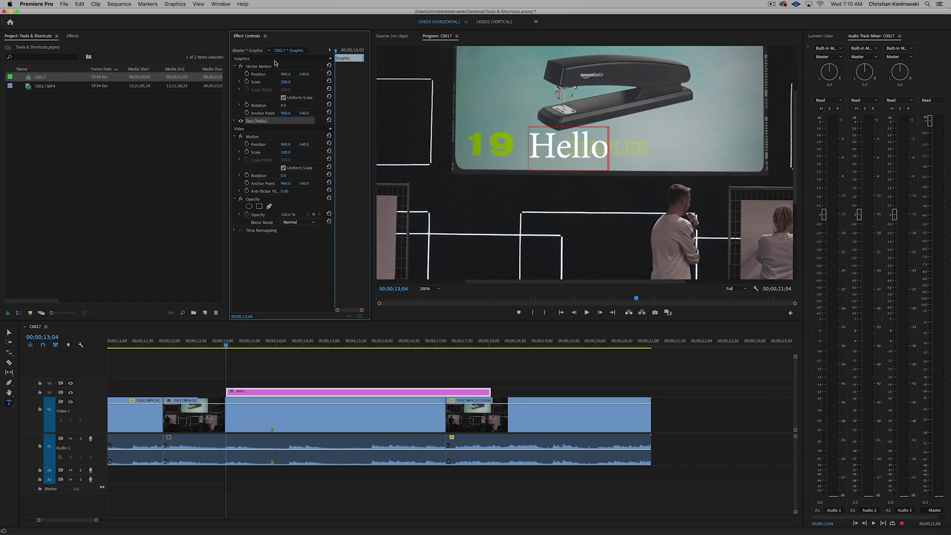
click(233, 122)
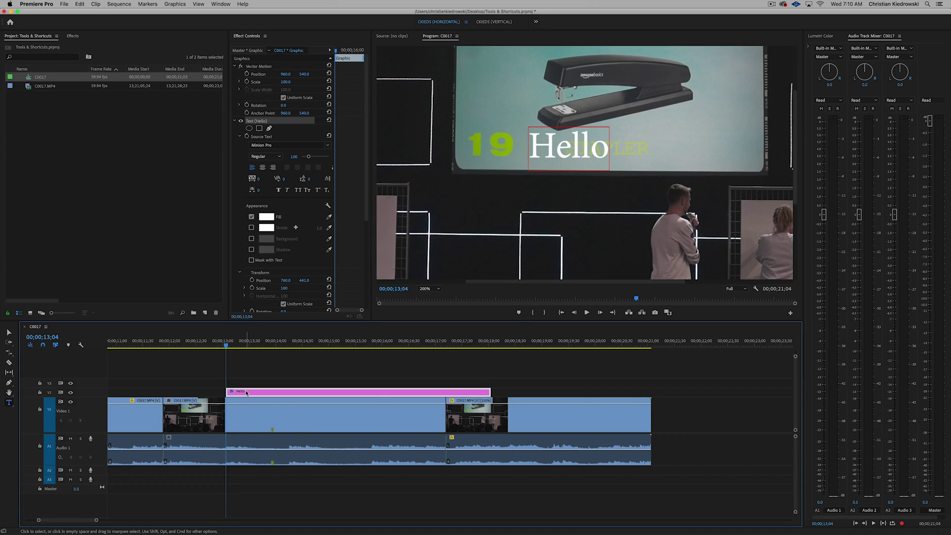
Step: Delete the Hello text clip, and bring the whole sequence into view in the timeline
key(Delete)
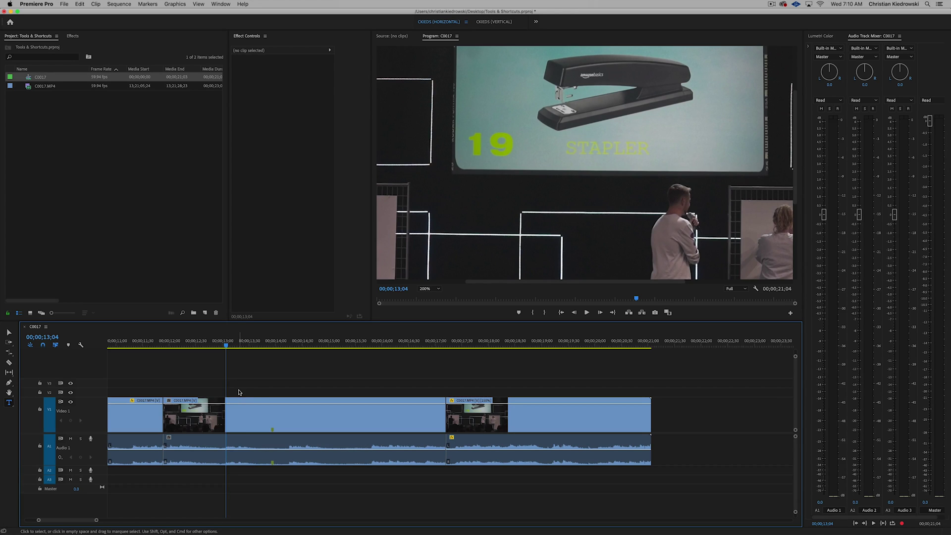
key(backslash)
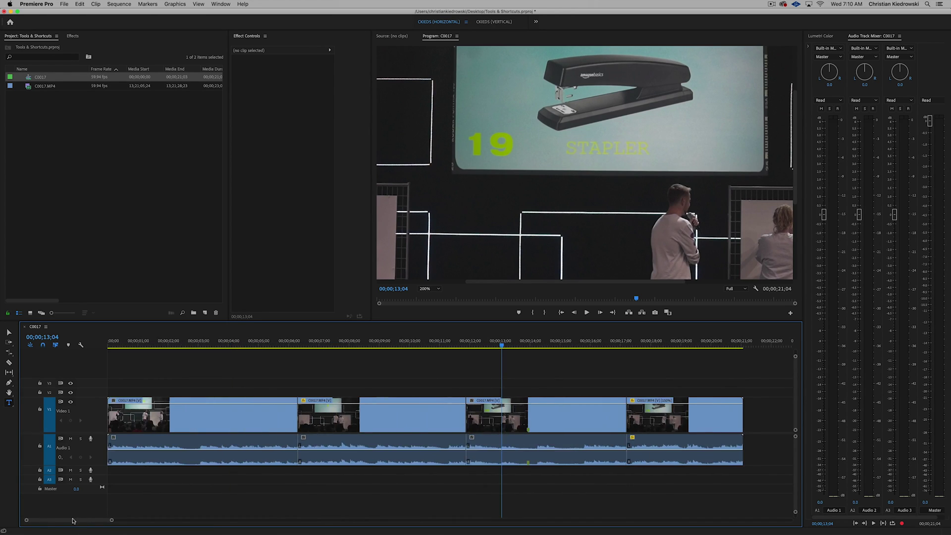
key(minus)
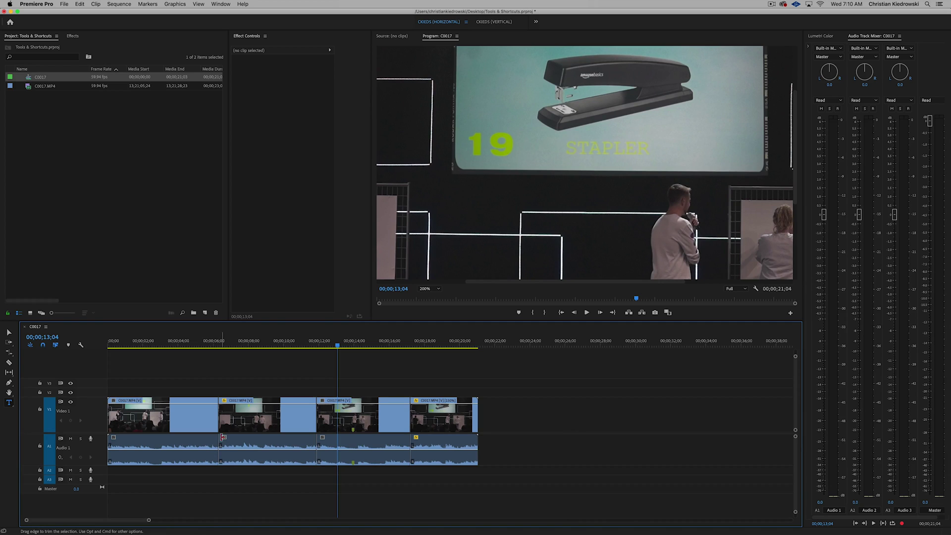
click(240, 425)
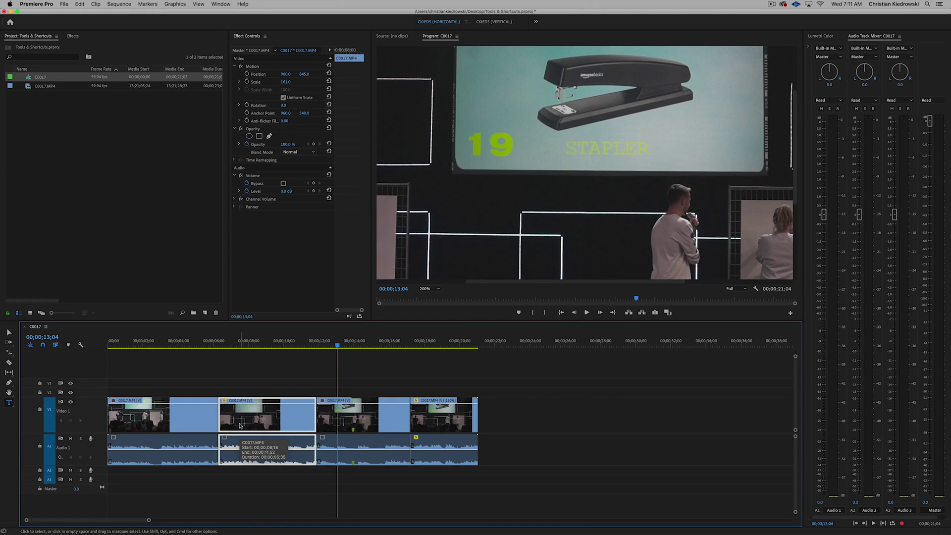
key(r)
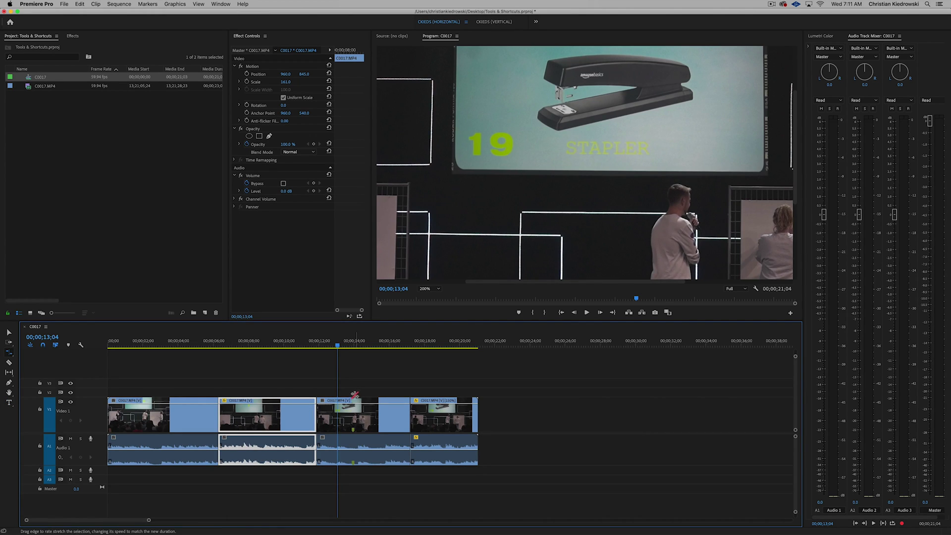
key(v)
click(365, 384)
Step: Try the Rate Stretch tool on the last clip in the sequence, and undo the last change
scroll(494, 402, up, 4)
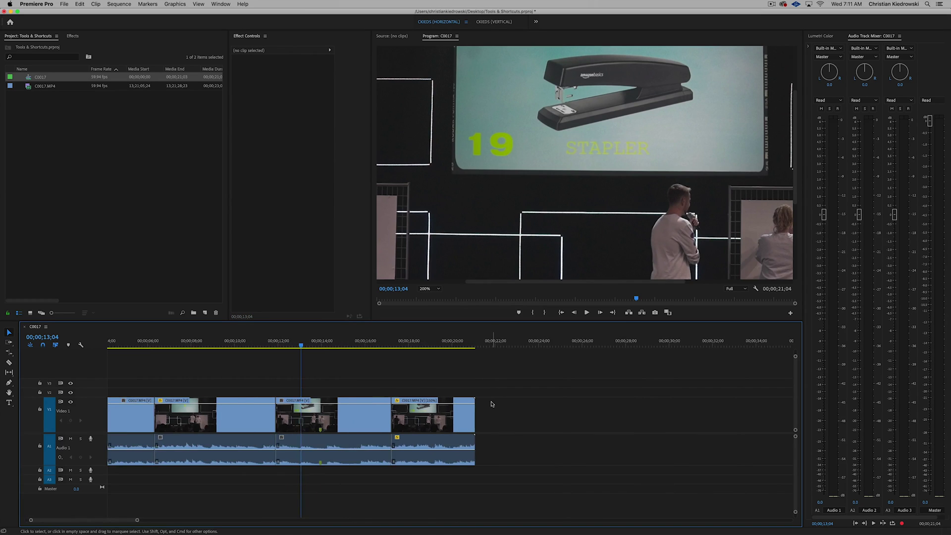
mouse_move(399, 346)
mouse_down()
mouse_move(442, 344)
mouse_move(384, 345)
mouse_move(395, 345)
mouse_up()
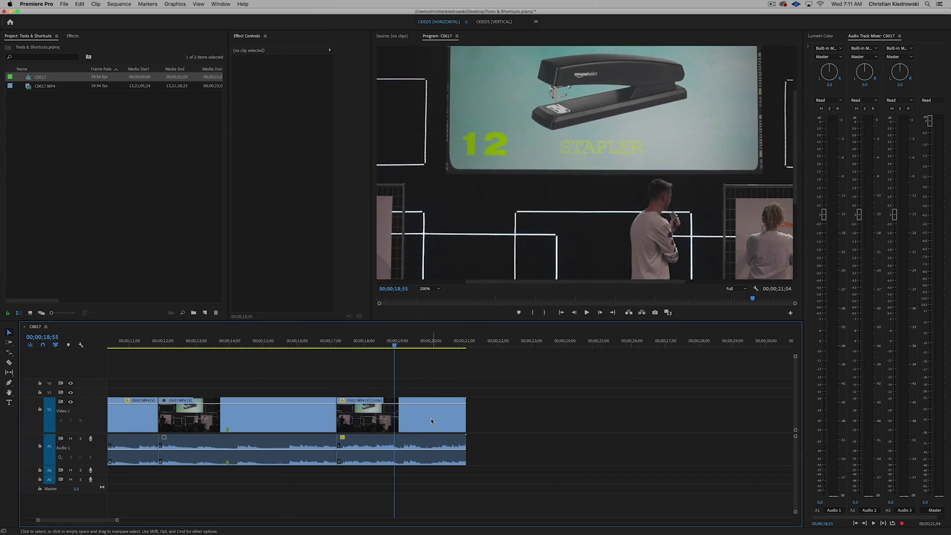
click(432, 422)
key(r)
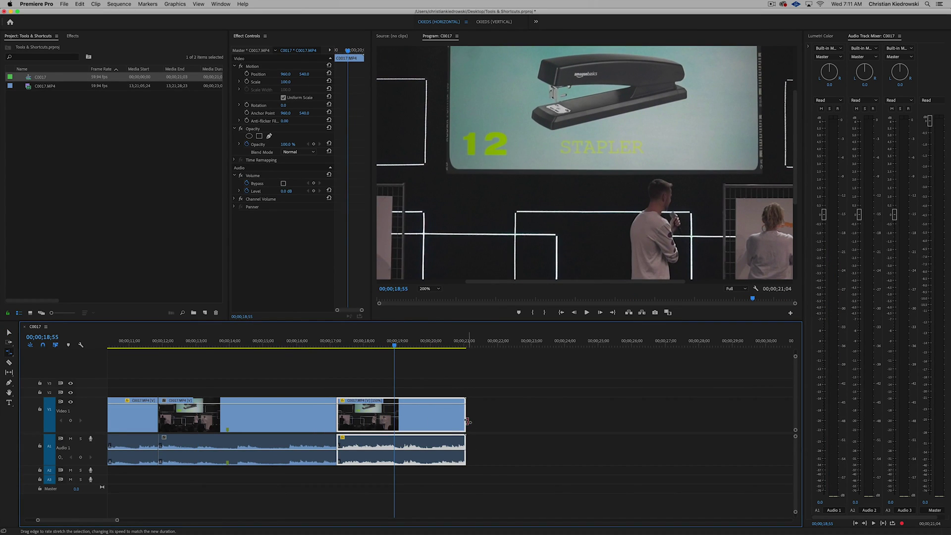
click(405, 423)
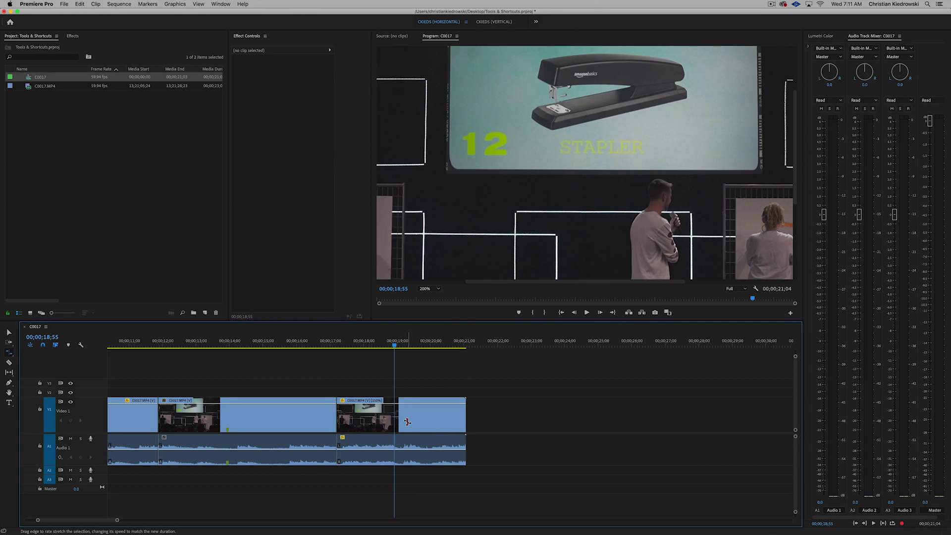
key(super+z)
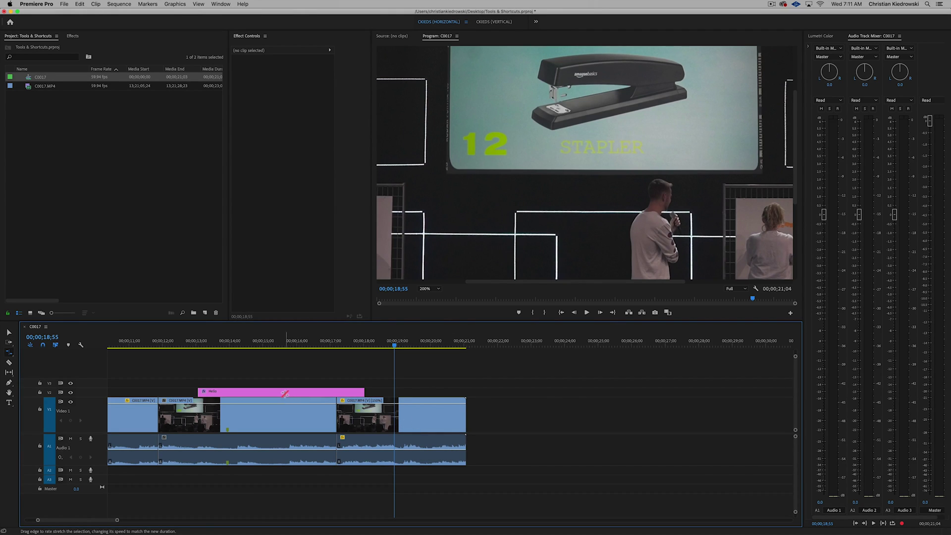
Step: Delete the Hello text clip above the main video track
key(v)
click(282, 391)
key(Delete)
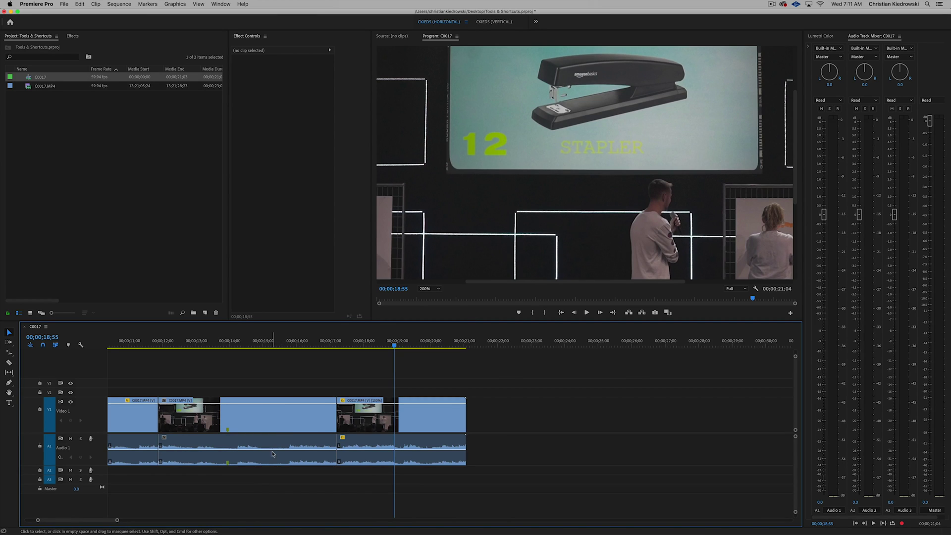
Step: Ripple delete the third clip, starting with the playhead at the 00;00;13;51 marker, and undo the deletion
key(minus)
key(super+shift+m)
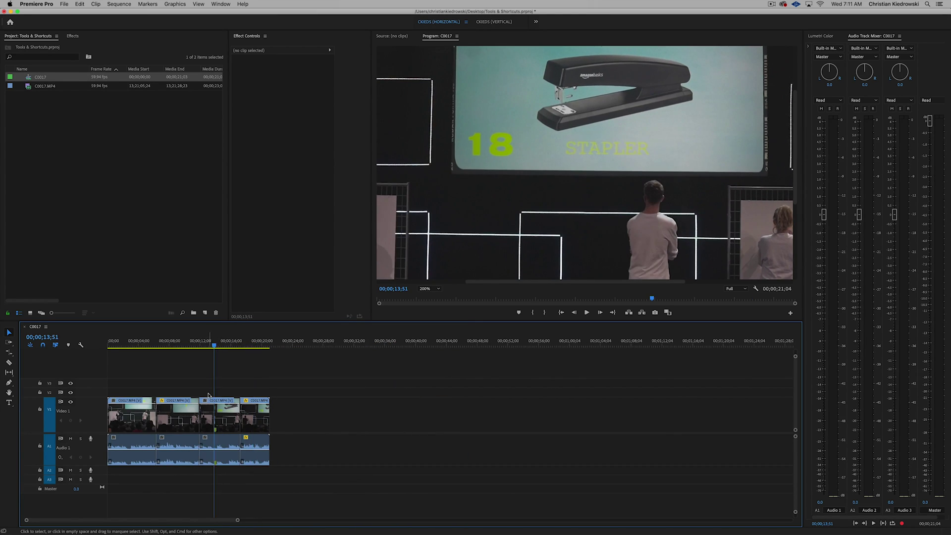
key(equal)
click(220, 466)
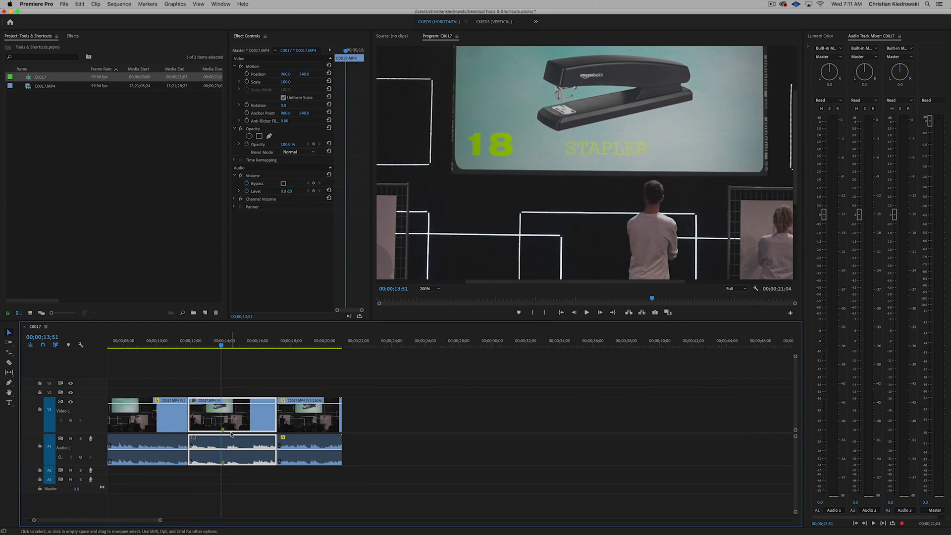
key(alt+BackSpace)
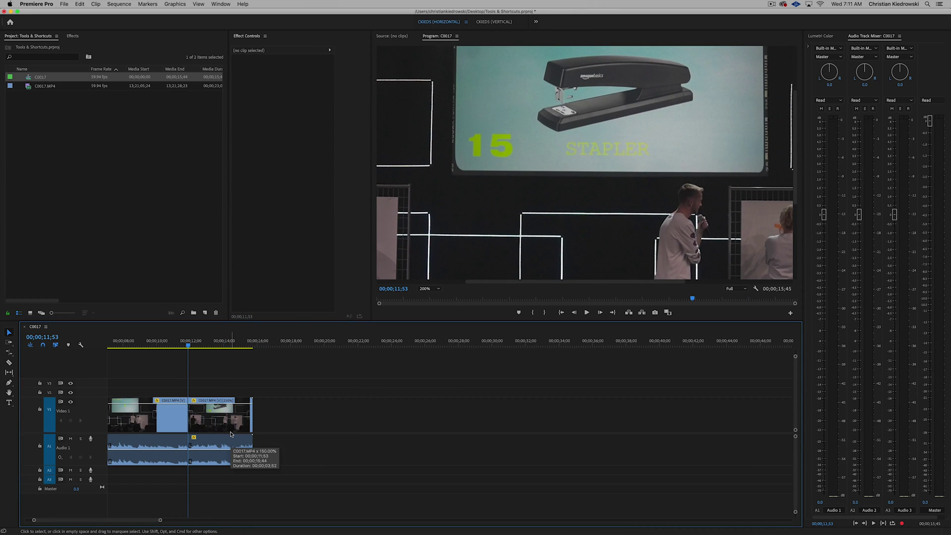
key(super+z)
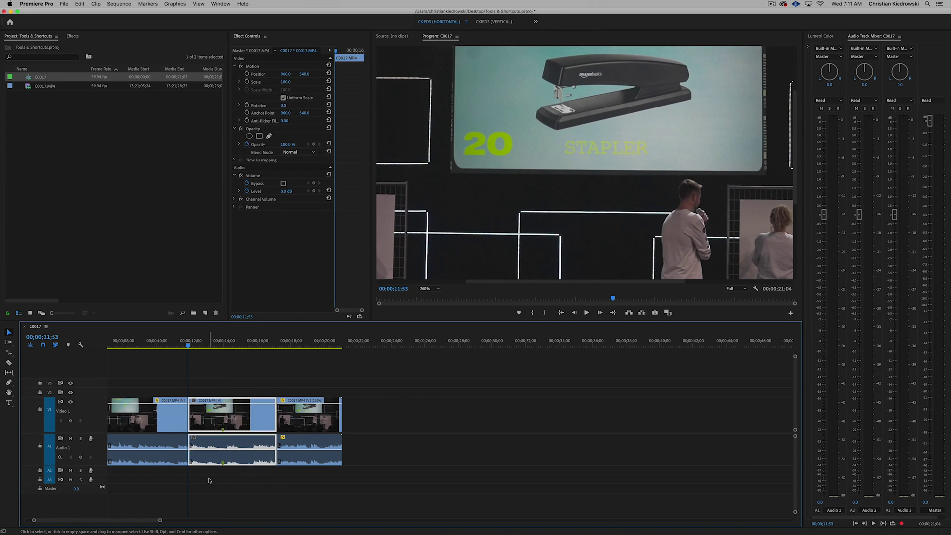
Step: Delete the third clip and close the gap it leaves, and undo both deletions
key(BackSpace)
click(213, 446)
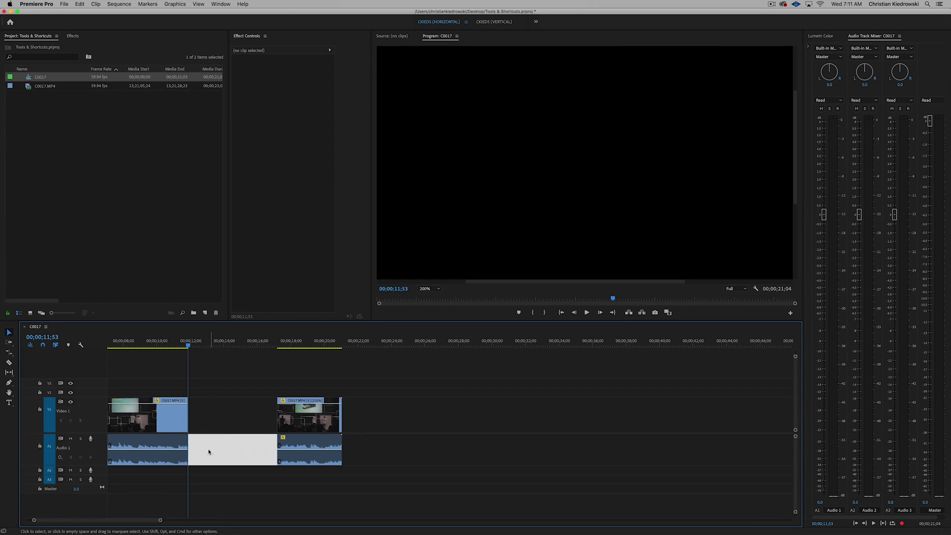
key(BackSpace)
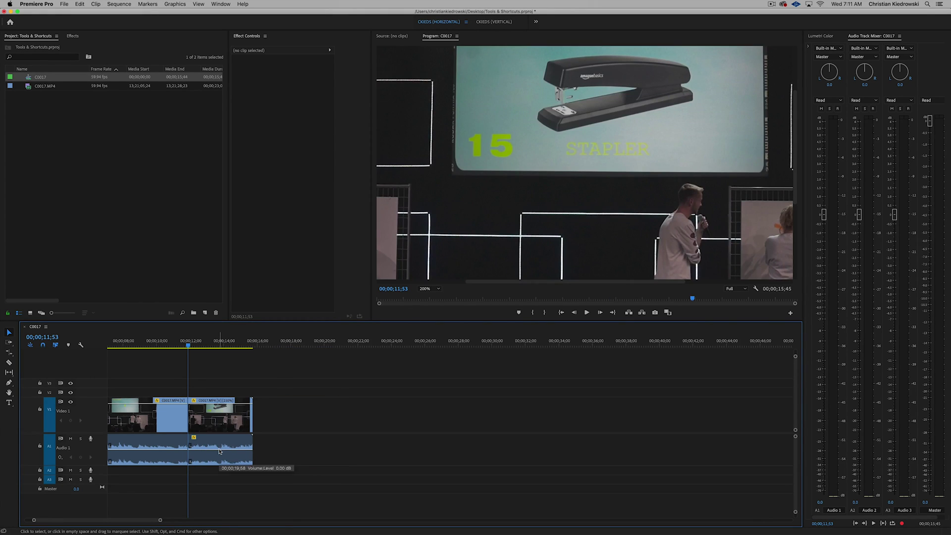
key(super+z)
key(super+z)
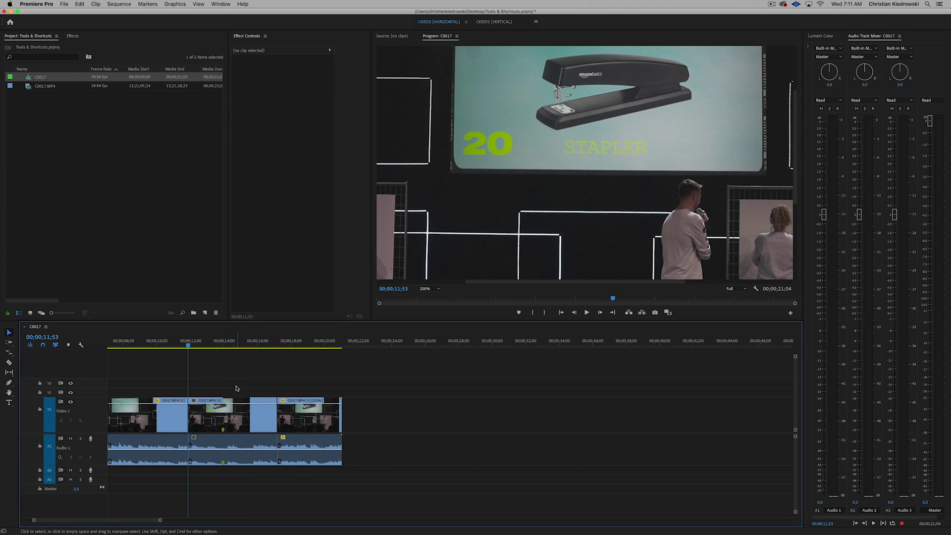
Step: Select the third clip's video and audio with a marquee, ripple delete them, and undo the removal
drag(240, 380, 227, 489)
key(shift+BackSpace)
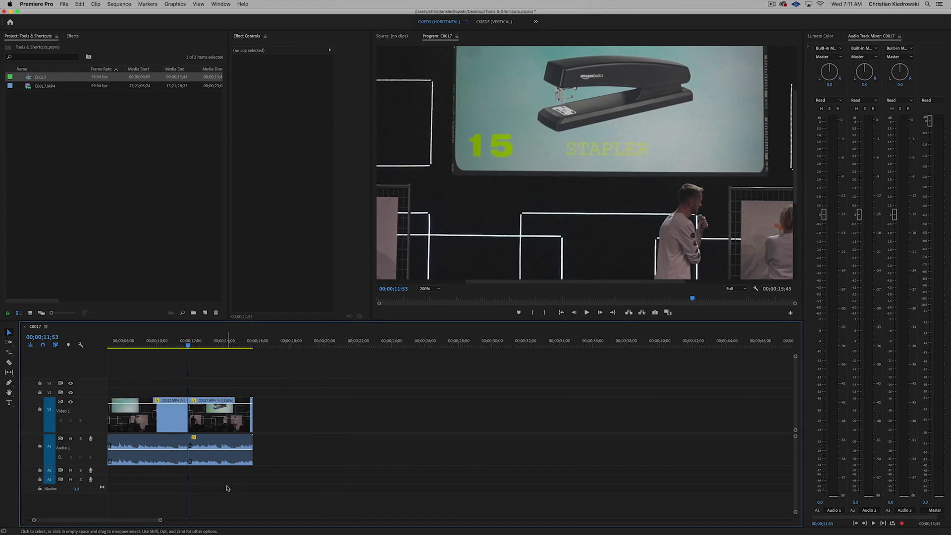
key(super+z)
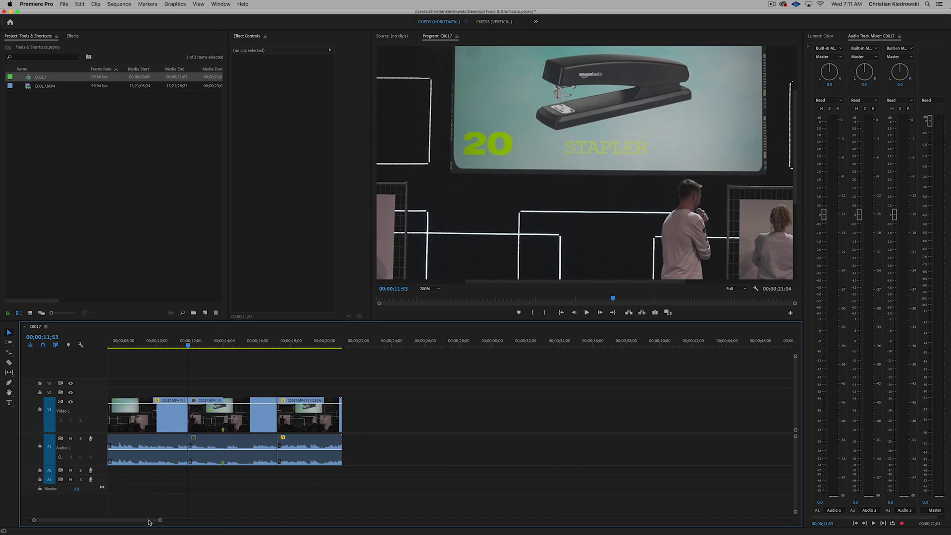
Step: Add a sequence marker near 00;00;20;00 while playing the last clip, and clear all sequence markers
drag(148, 521, 142, 521)
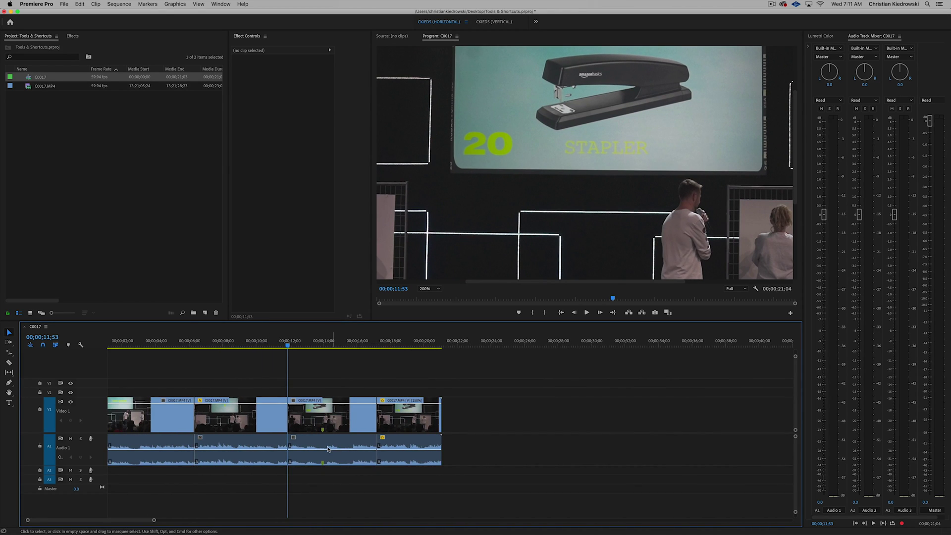
alt+scroll(328, 449, up, 6)
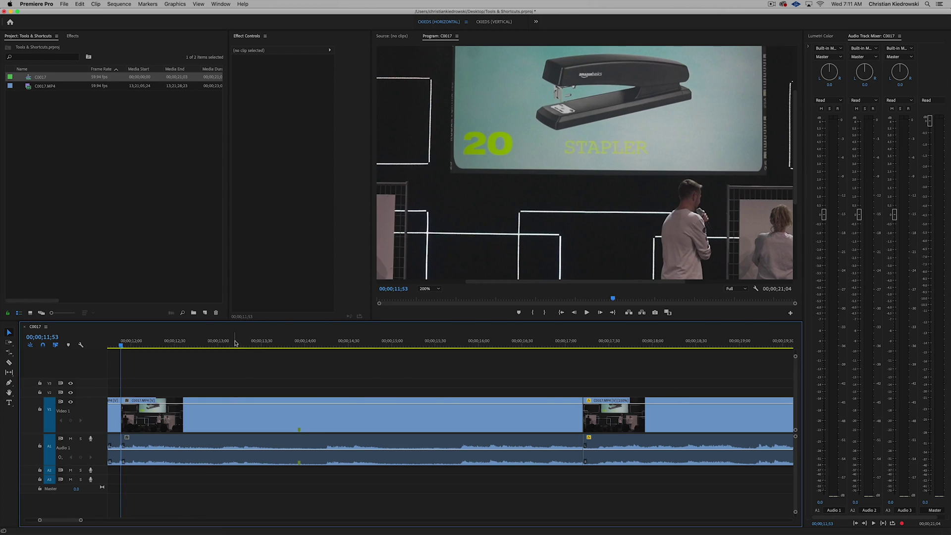
drag(386, 360, 541, 346)
key(backslash)
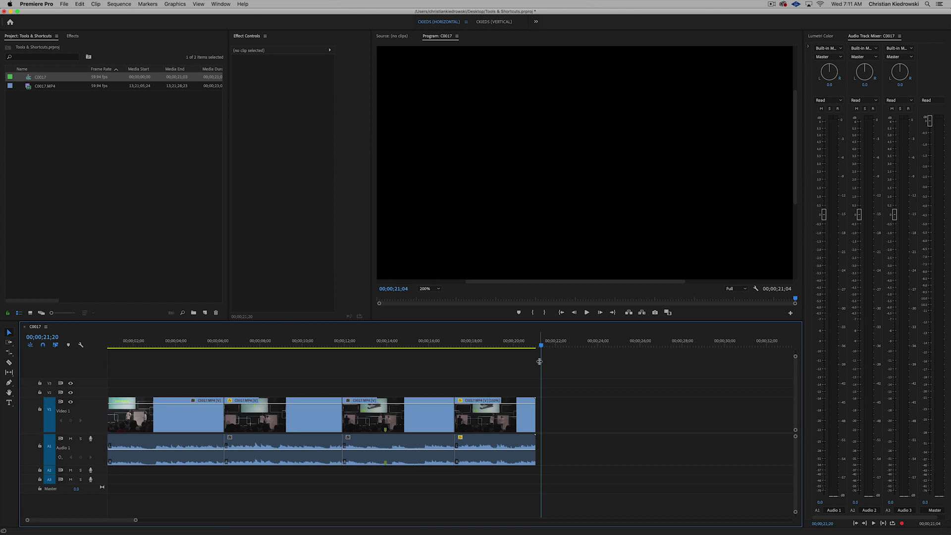
drag(534, 347, 479, 350)
key(space)
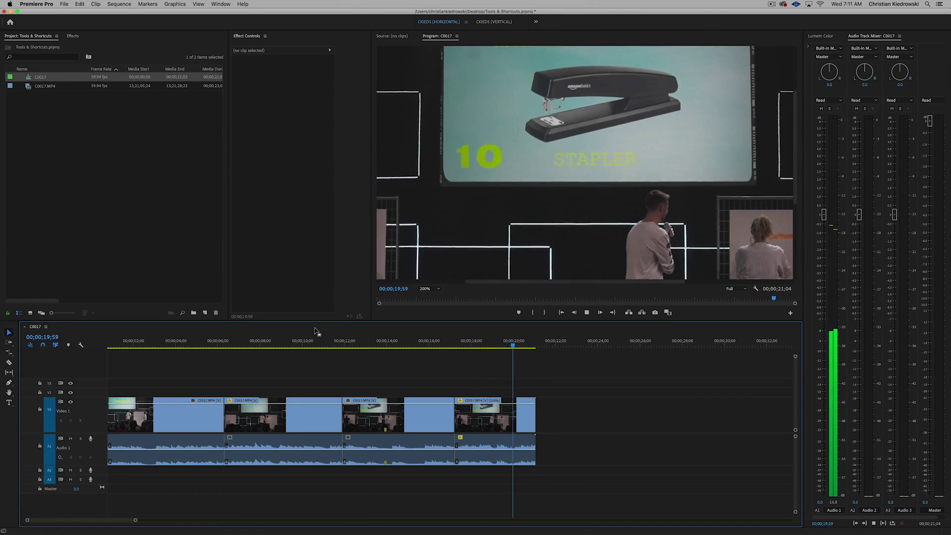
key(m)
key(m)
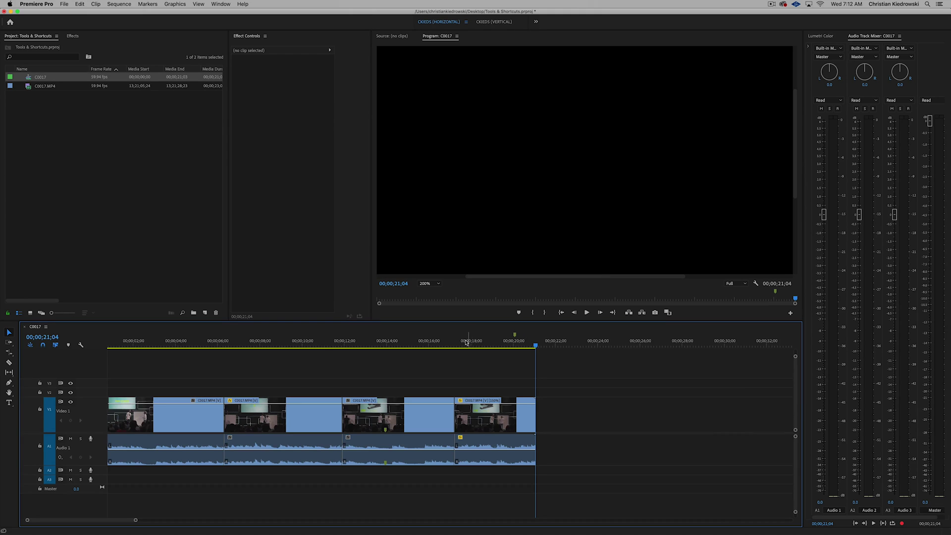
key(alt+shift+super+m)
Step: Play the last clip while adding sequence markers at regular intervals up to its end, and undo them all
click(457, 344)
key(space)
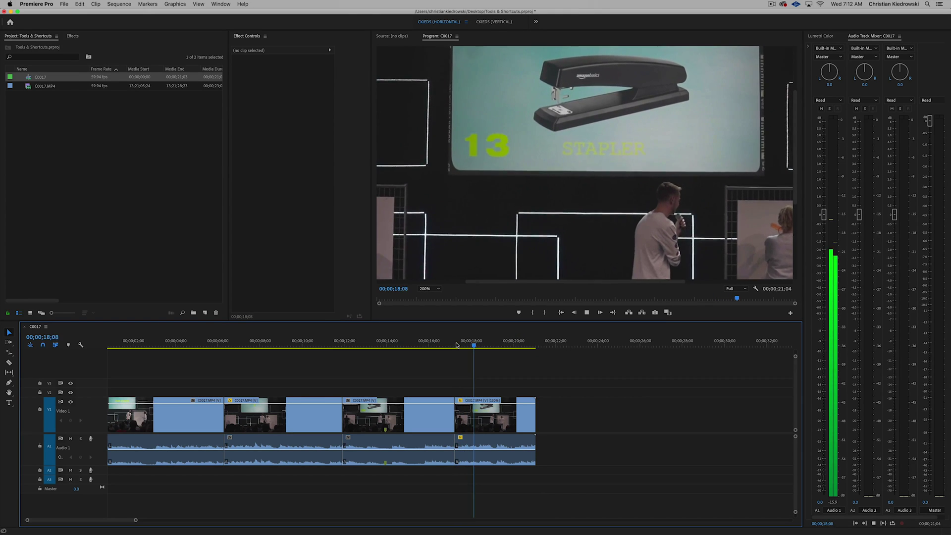
key(m)
key(m)
key(m)
key(m)
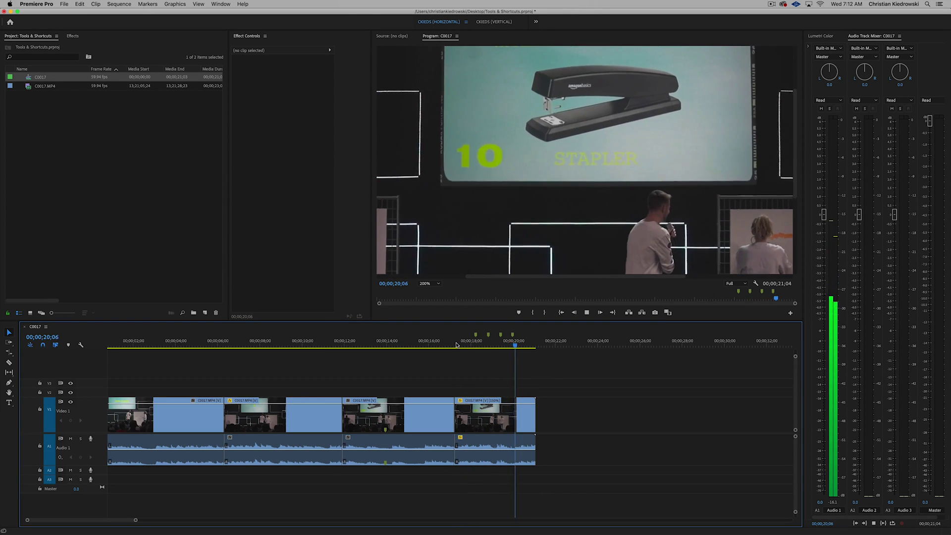
key(m)
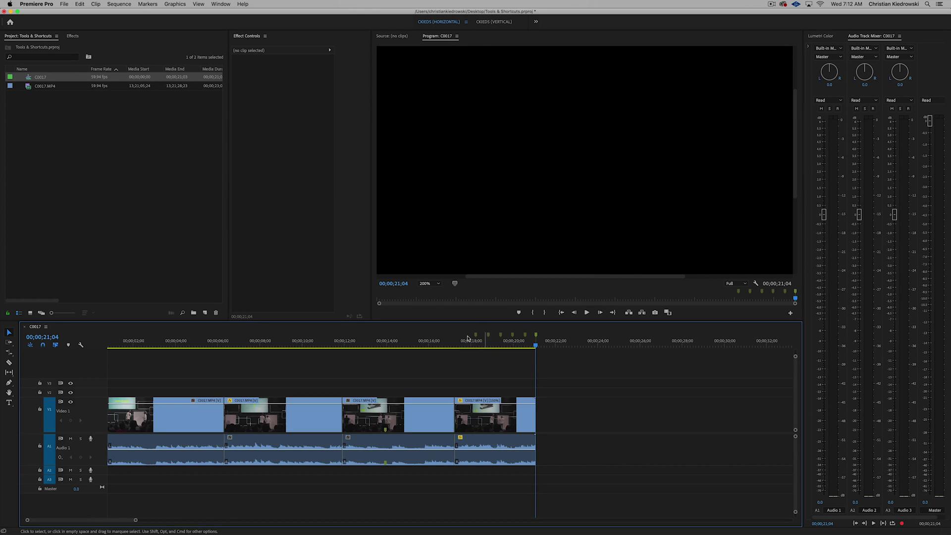
key(super+z)
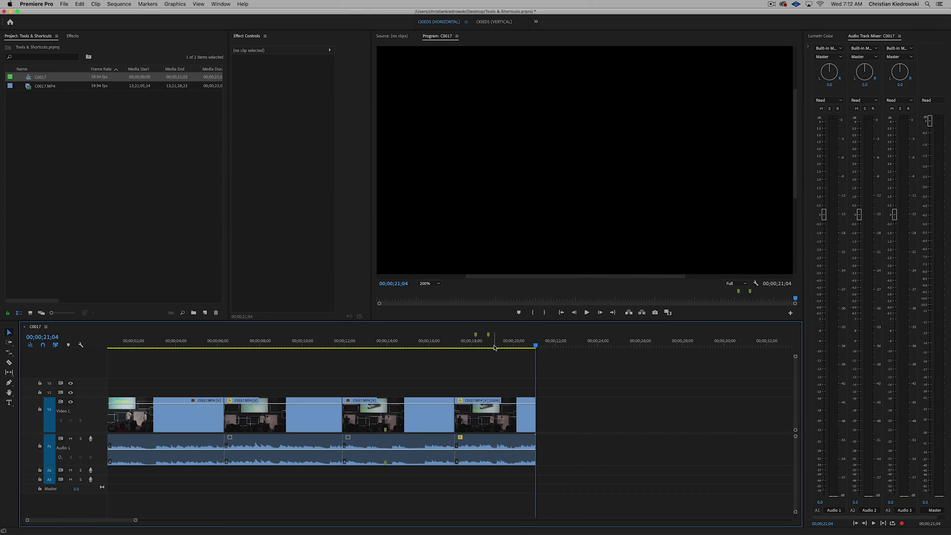
key(super+z)
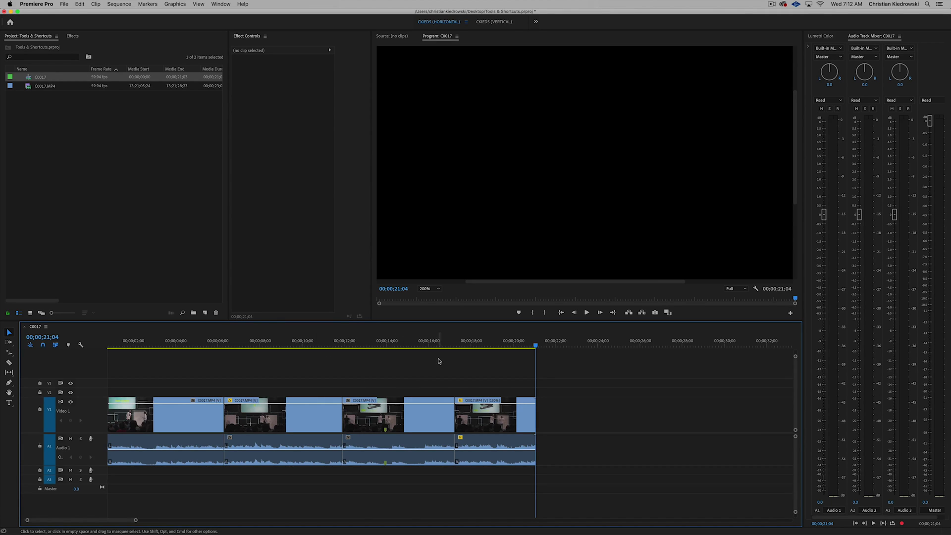
Step: Ripple delete the third clip in the sequence, and move the playhead to 00;00;09;52
click(389, 413)
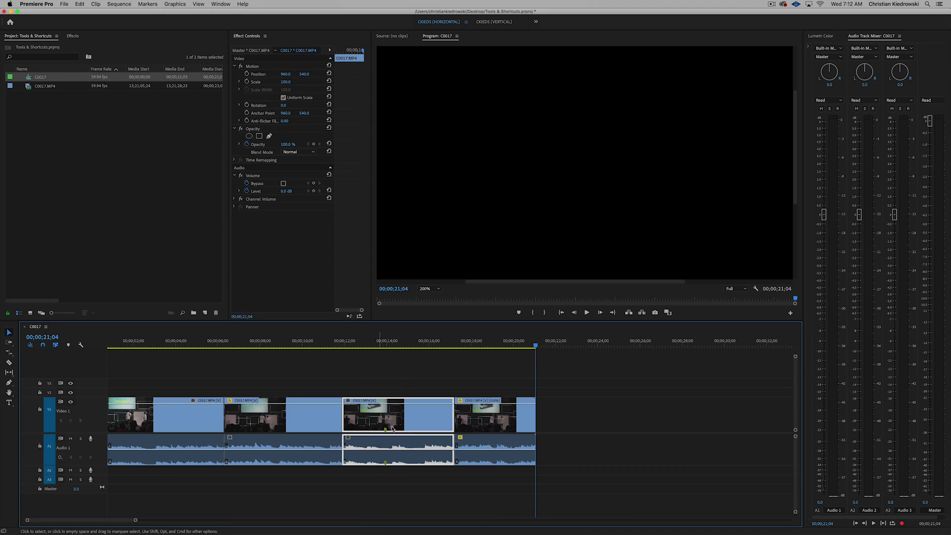
key(alt+BackSpace)
key(Up)
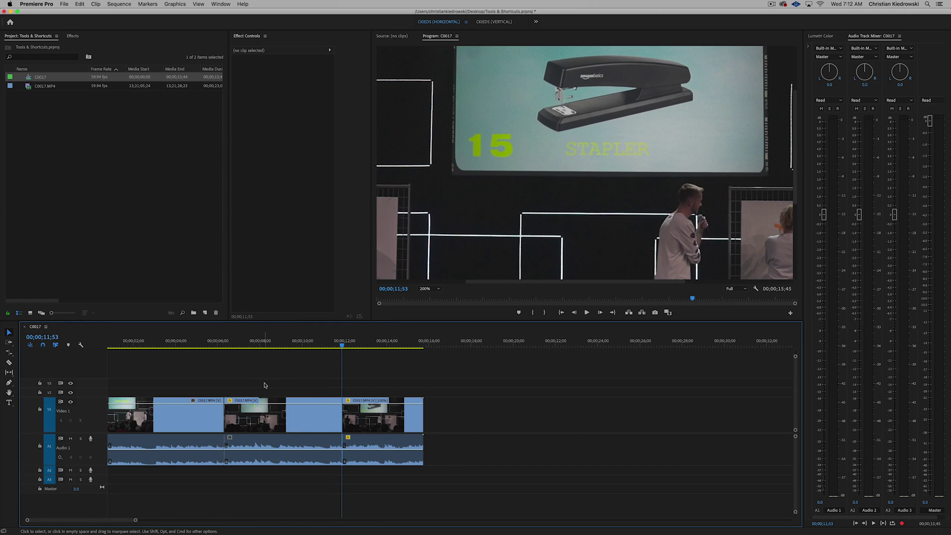
drag(342, 346, 299, 350)
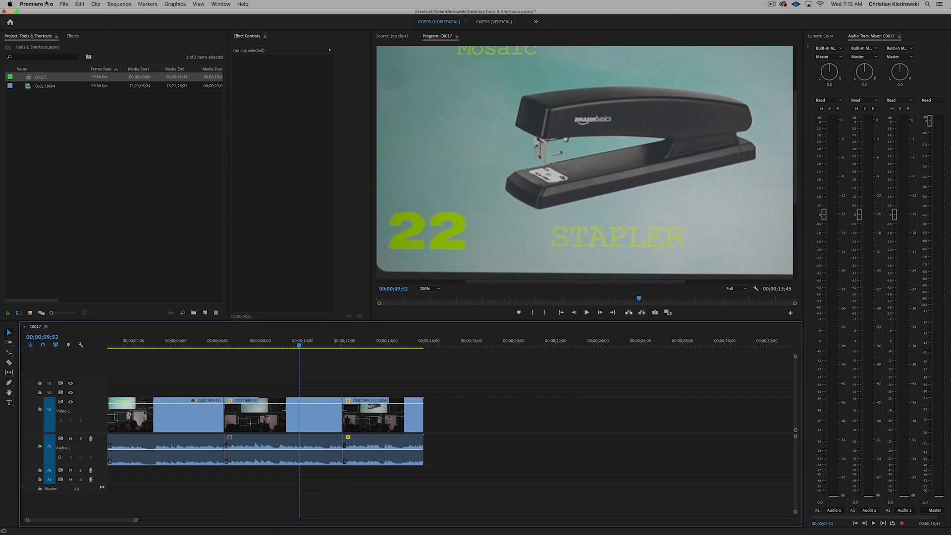
Step: Open the Keyboard Shortcuts window and examine the commands assigned to keys with and without the Cmd modifier
click(46, 4)
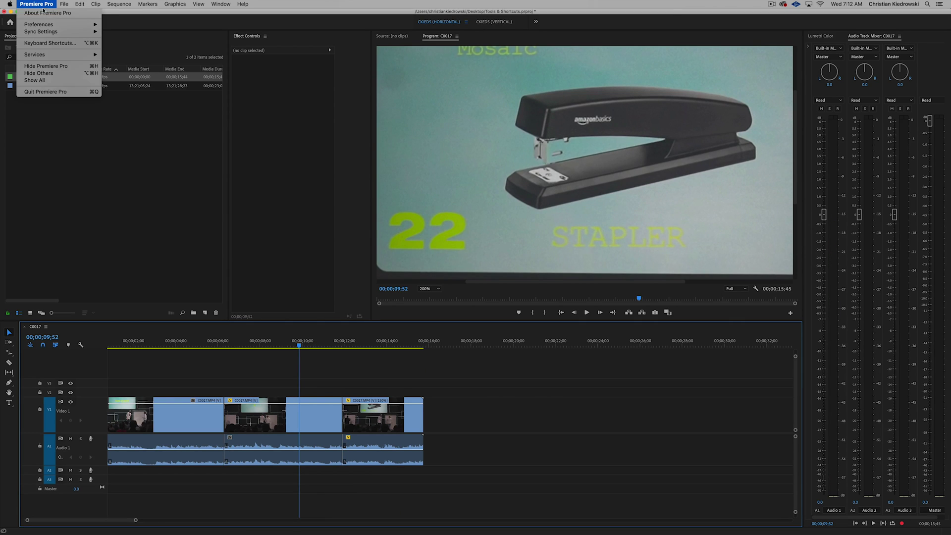
click(49, 44)
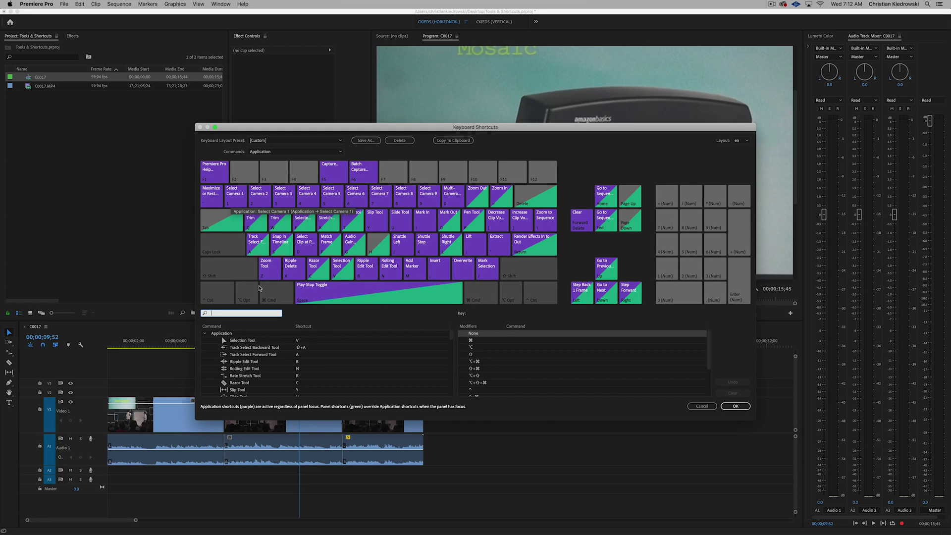
click(274, 292)
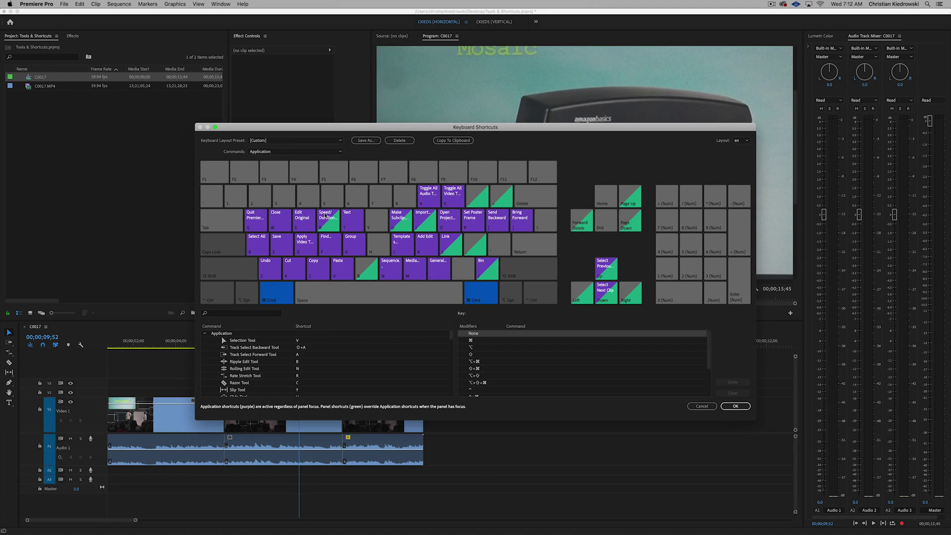
click(282, 291)
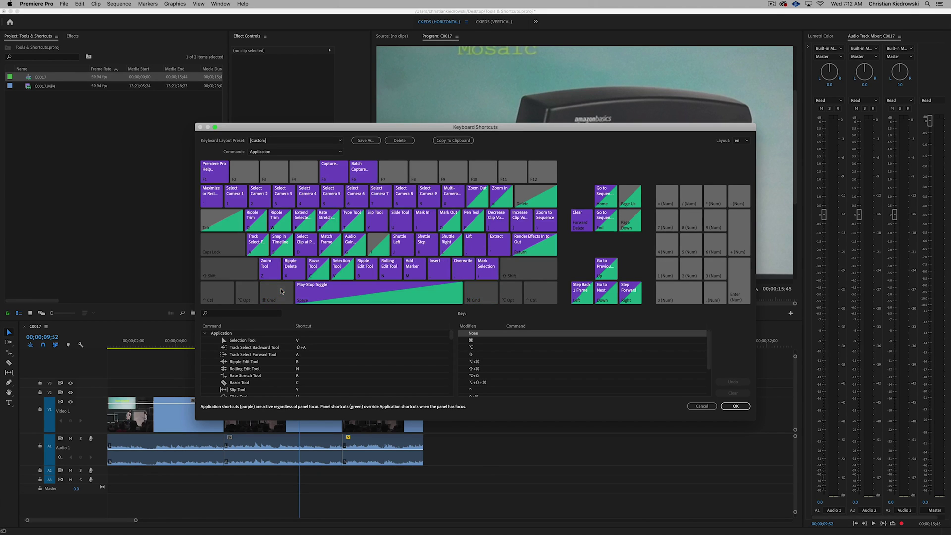
click(243, 277)
click(237, 272)
click(270, 296)
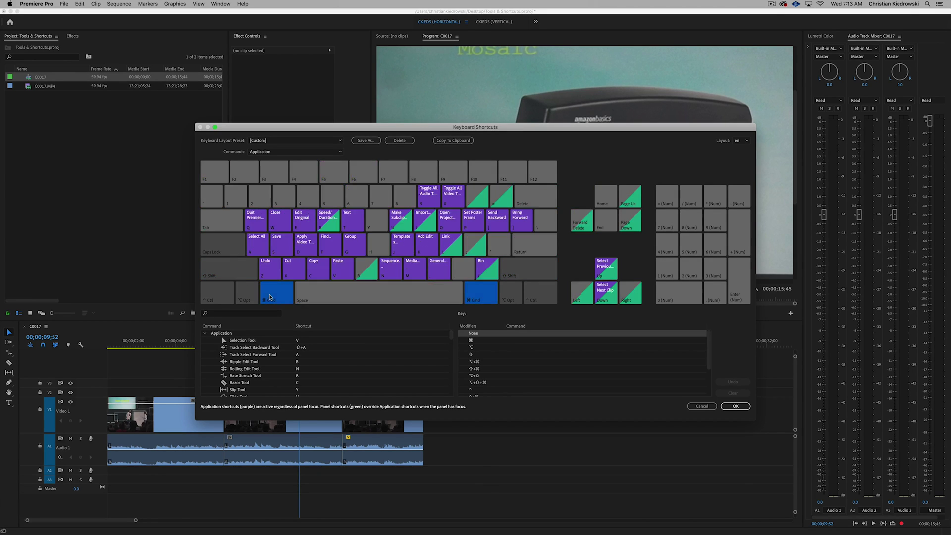
click(237, 269)
click(262, 291)
click(246, 274)
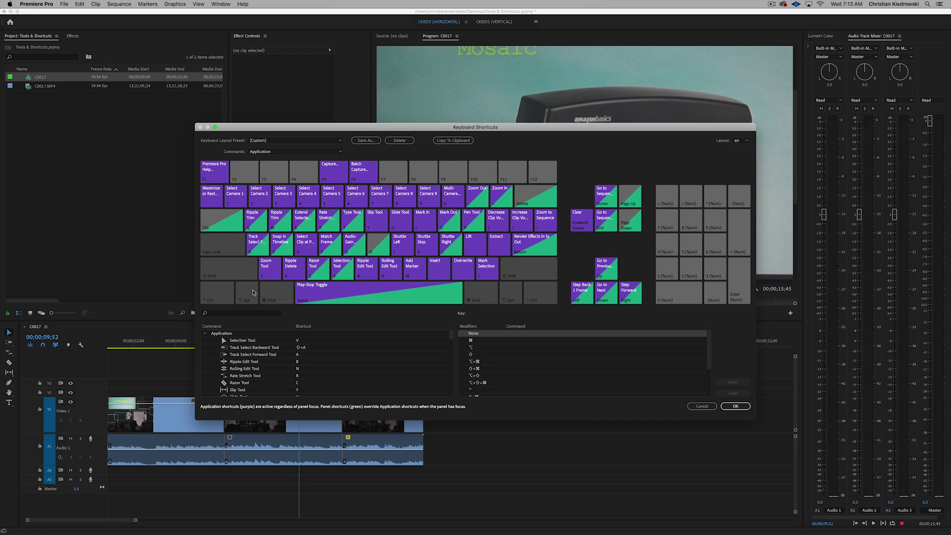
Step: Filter the shortcut commands by "ripple" and remove the X shortcut from Ripple Delete
click(232, 313)
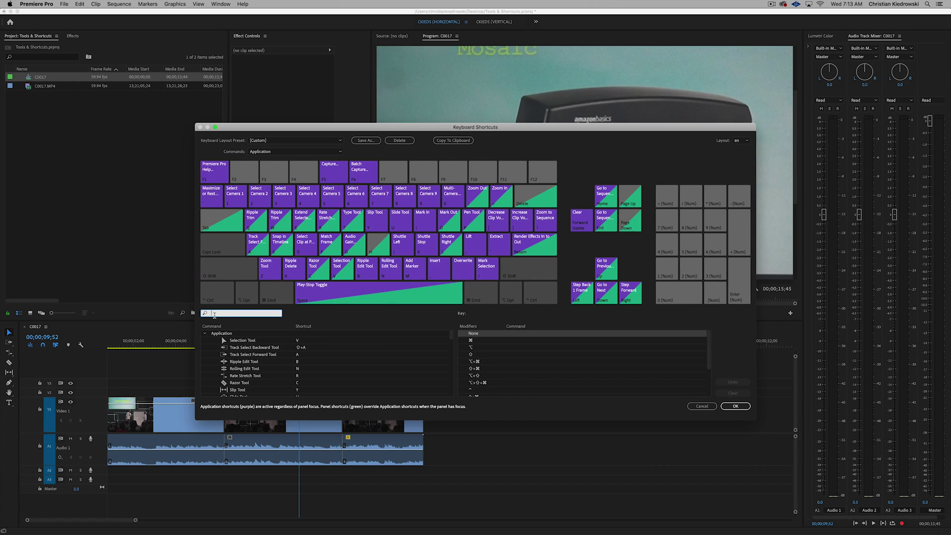
text(ripple)
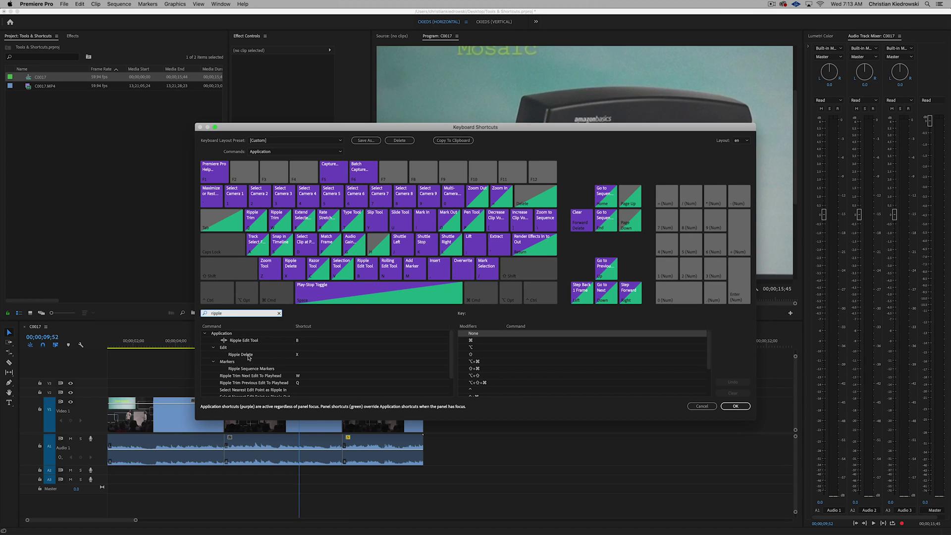
click(301, 354)
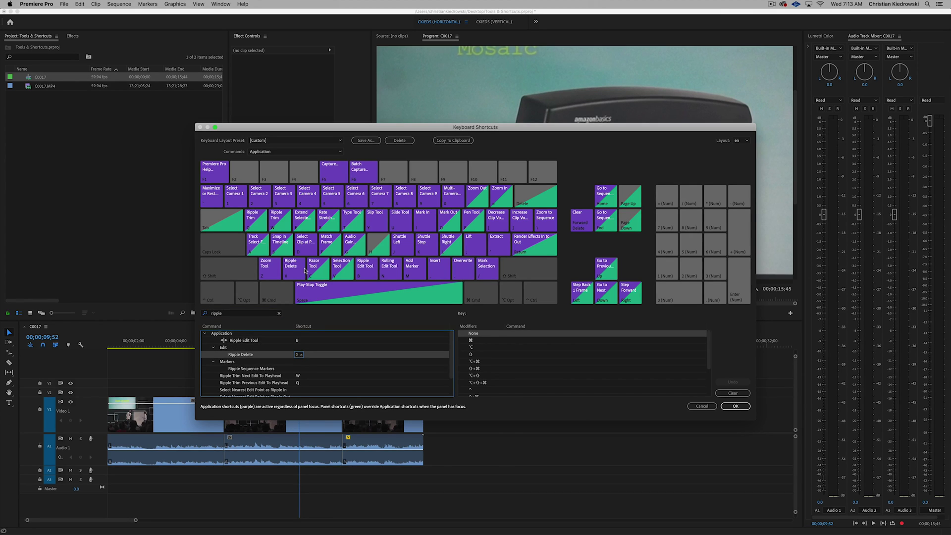
click(300, 355)
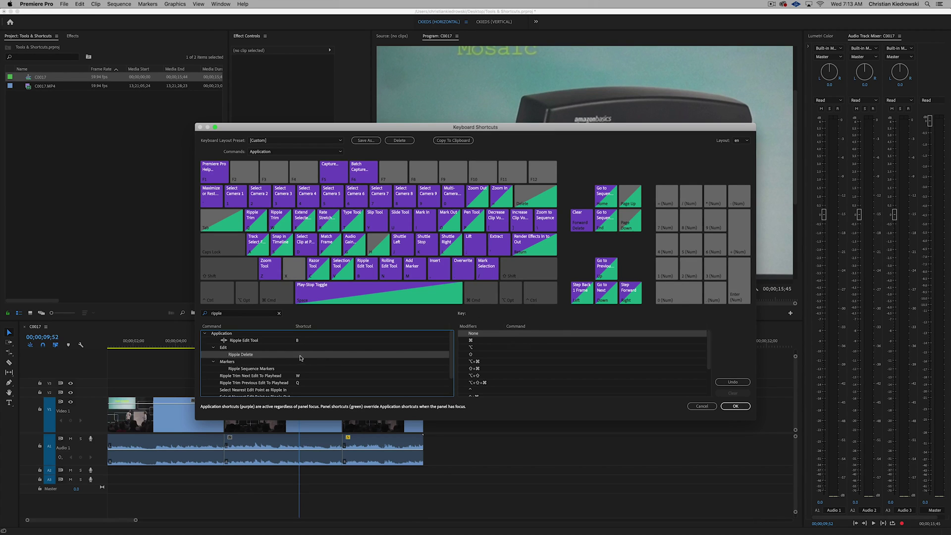
Step: Restore the Ripple Delete command's shortcut, trying undo and reassigning it to the X key
click(298, 272)
click(253, 355)
click(297, 355)
key(super+z)
click(299, 356)
click(307, 356)
click(299, 355)
click(306, 355)
click(299, 355)
key(x)
click(306, 355)
click(306, 355)
key(x)
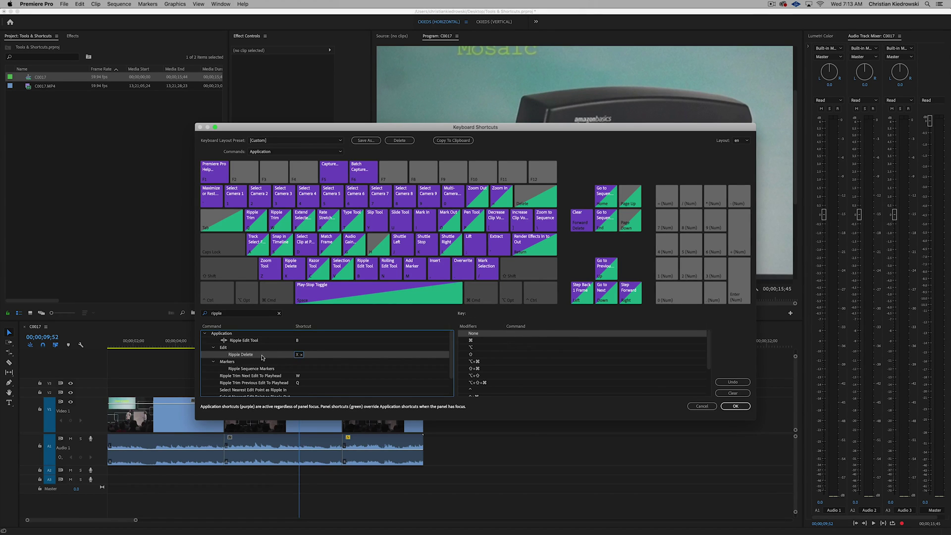
Step: Clear the Ripple Delete shortcut once more, assign it to the X key again, and save the shortcut settings
click(301, 354)
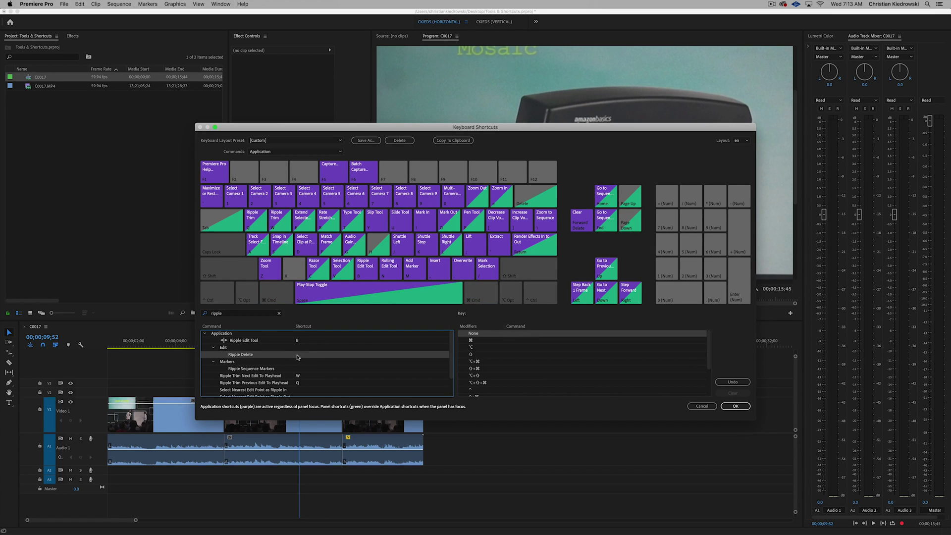
click(297, 355)
key(x)
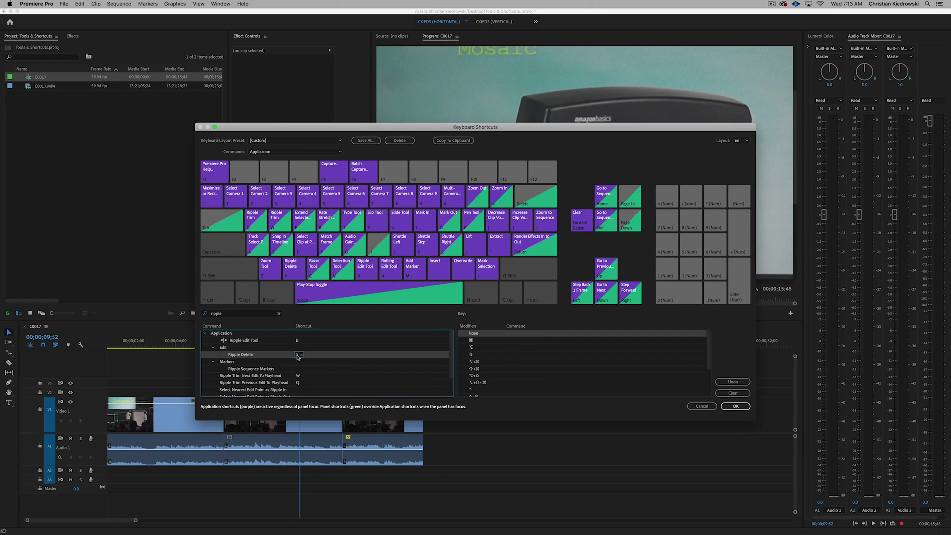
click(312, 362)
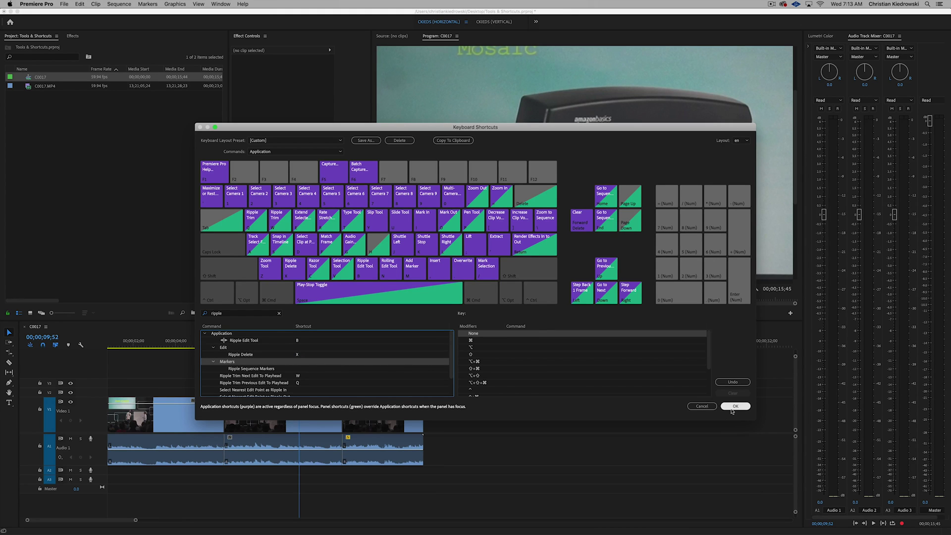
click(731, 410)
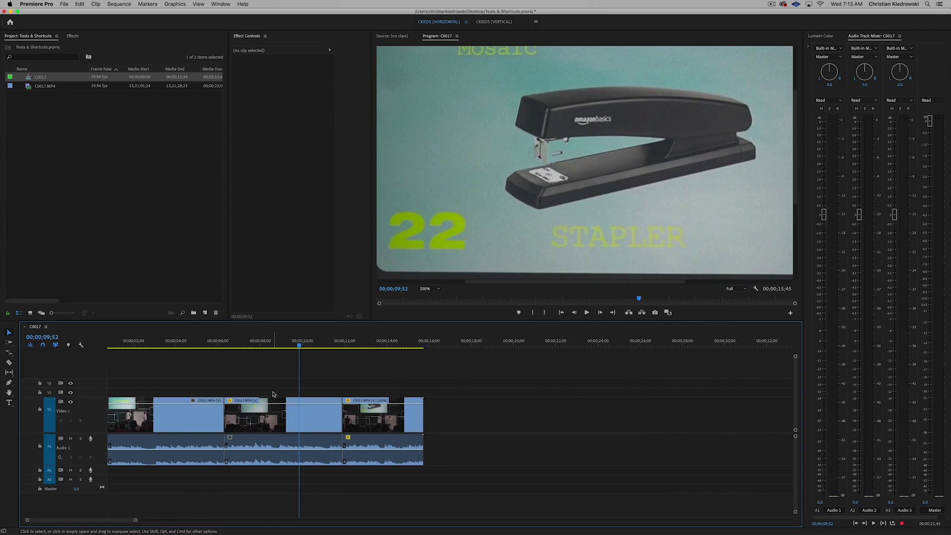
Step: Ripple delete the middle clip with its audio from the C0017 sequence
drag(270, 381, 251, 508)
key(x)
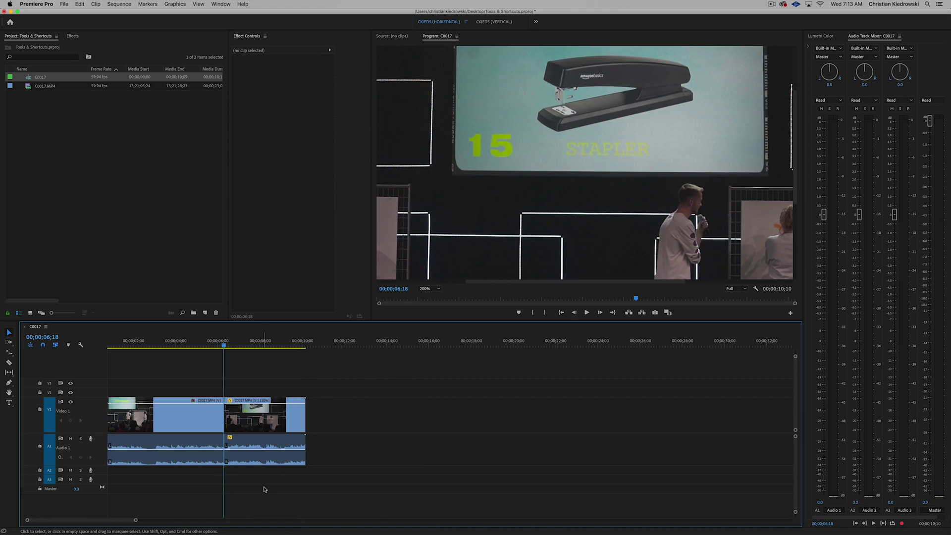
key(minus)
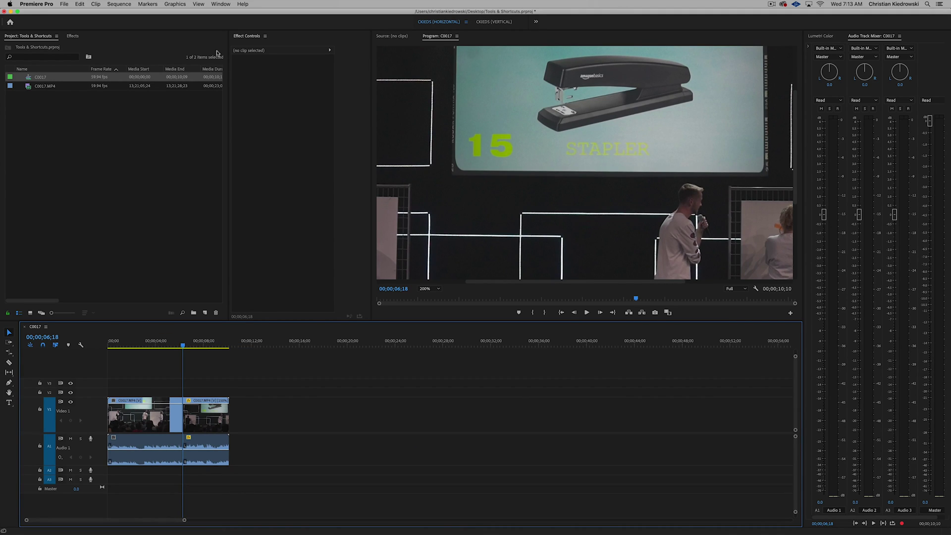
click(222, 3)
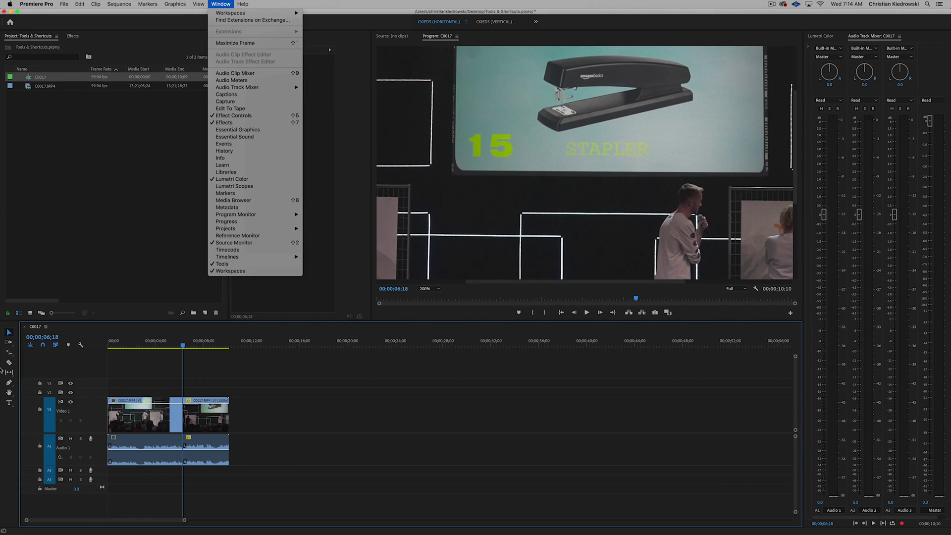
click(5, 414)
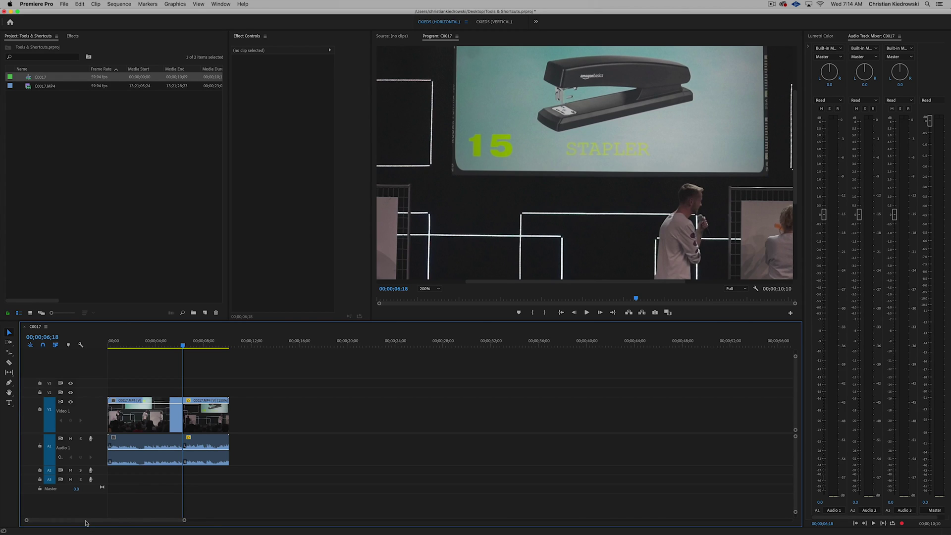
scroll(174, 410, up, 4)
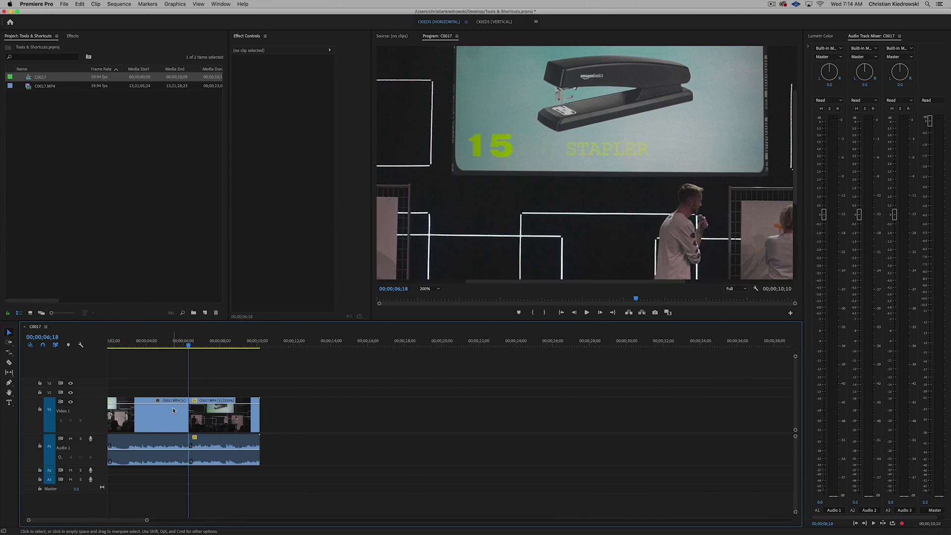
scroll(104, 522, left, 3)
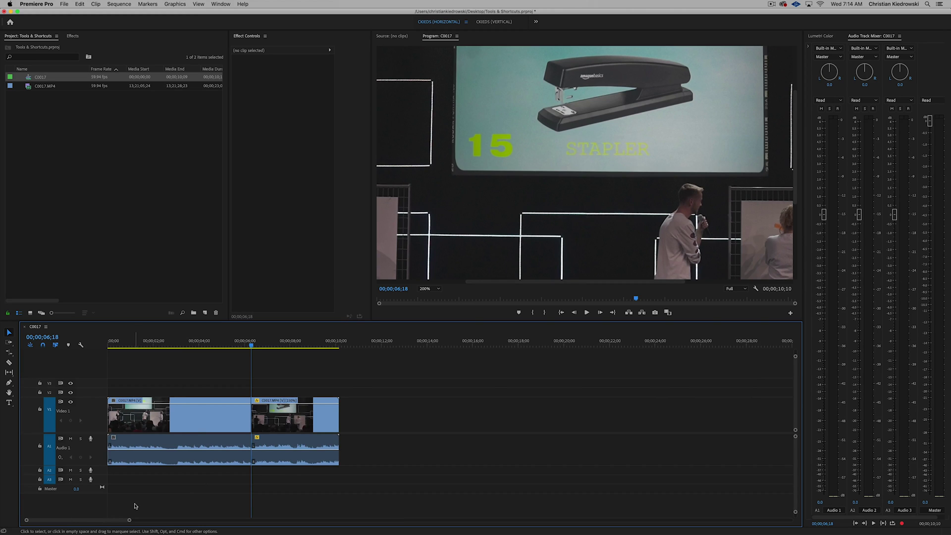